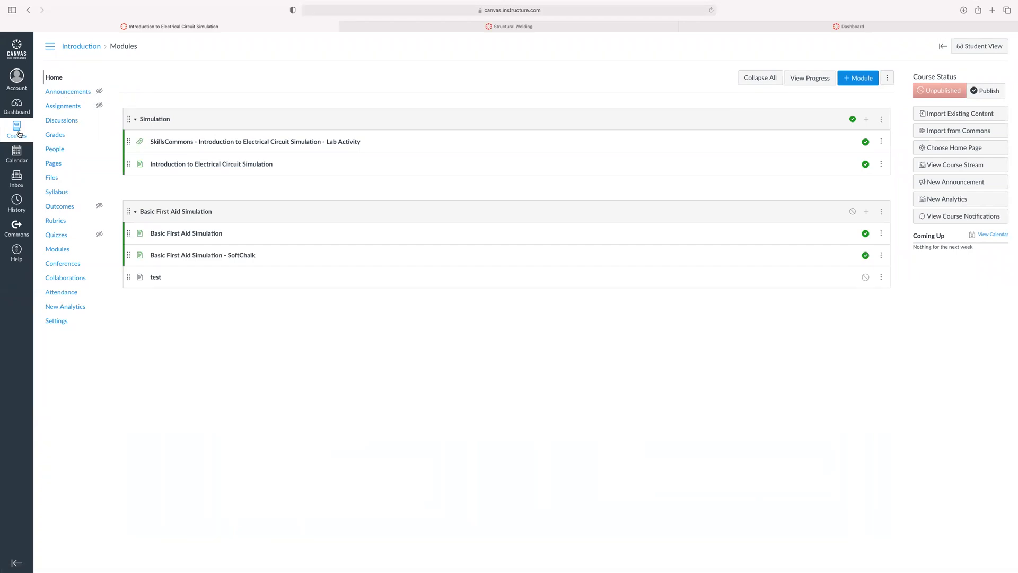
- Look over the full list of all courses, including the option for adding a course, and return to the course's modules
left_click(58, 432)
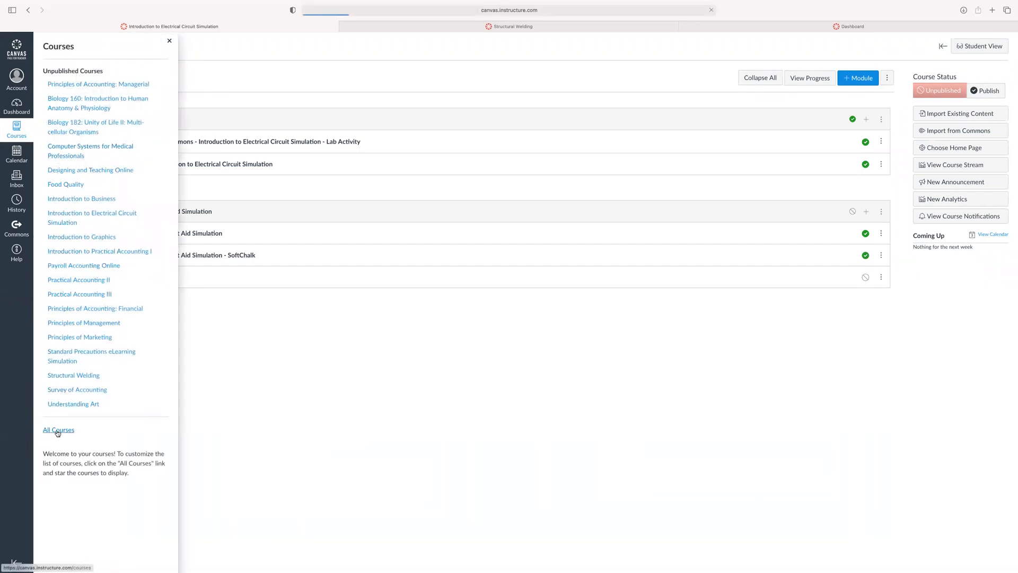
scroll(169, 401, "down", 5)
scroll(171, 402, "up", 5)
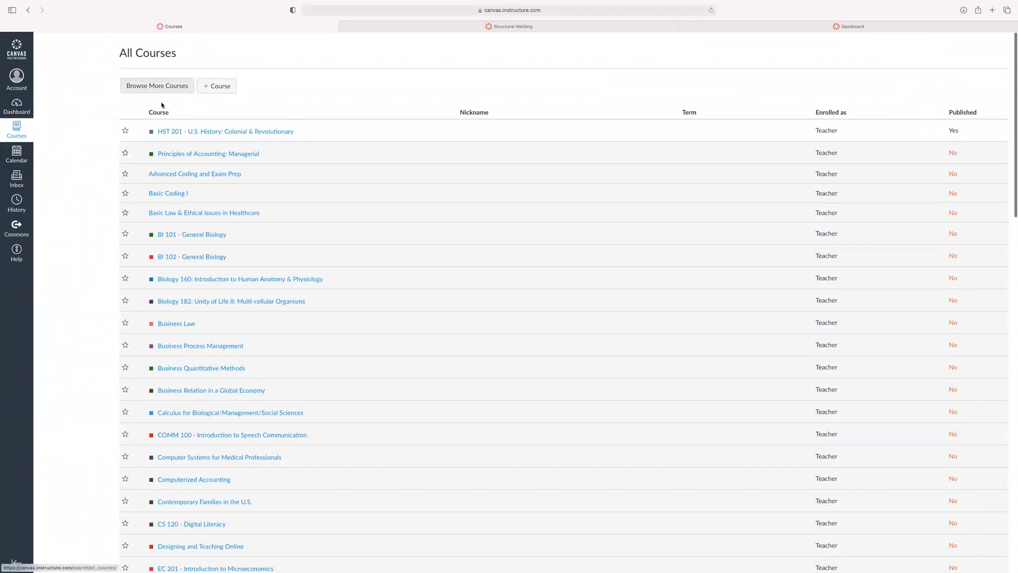
left_click(215, 87)
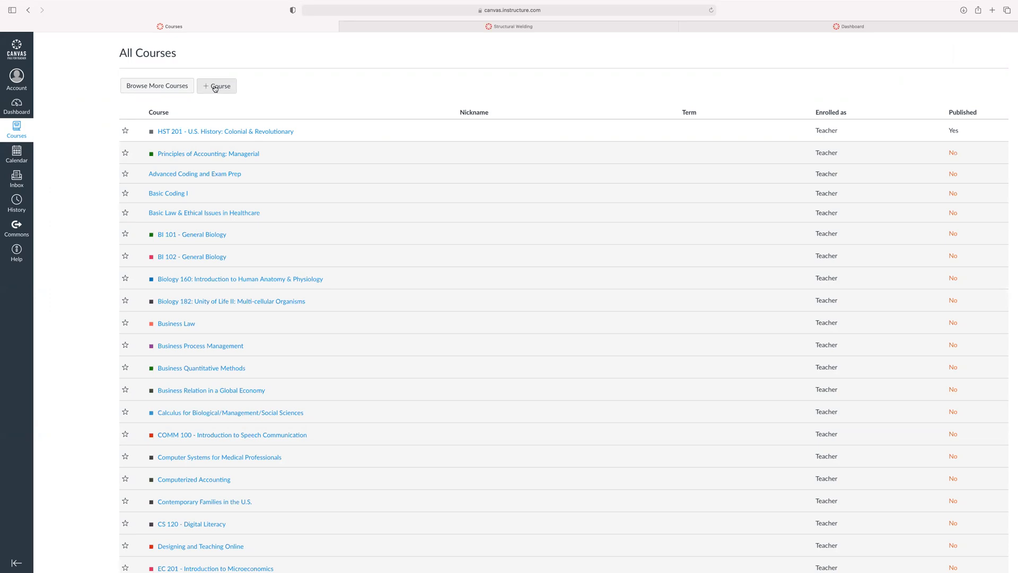
left_click(29, 10)
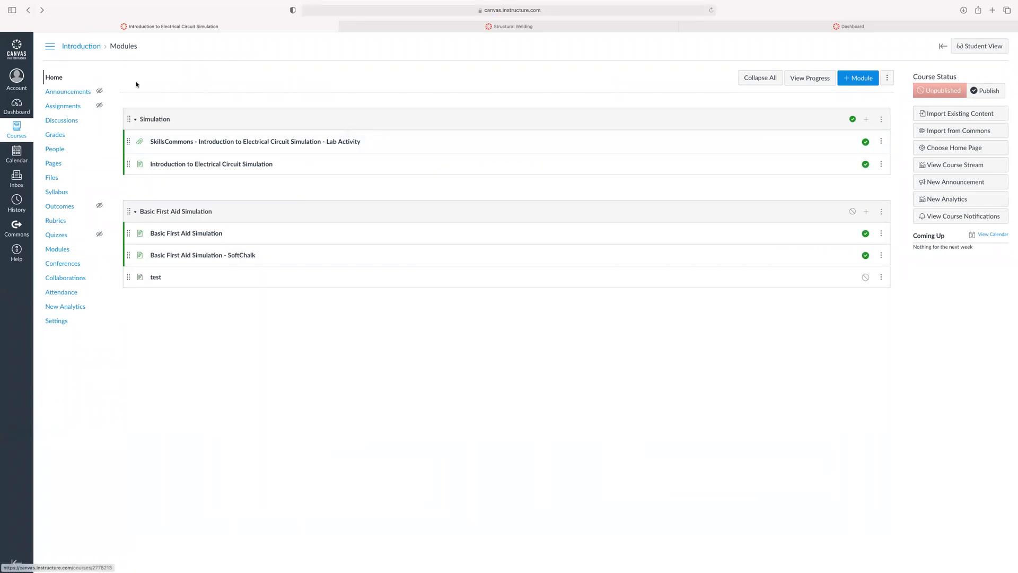
left_click(850, 79)
left_click(460, 263)
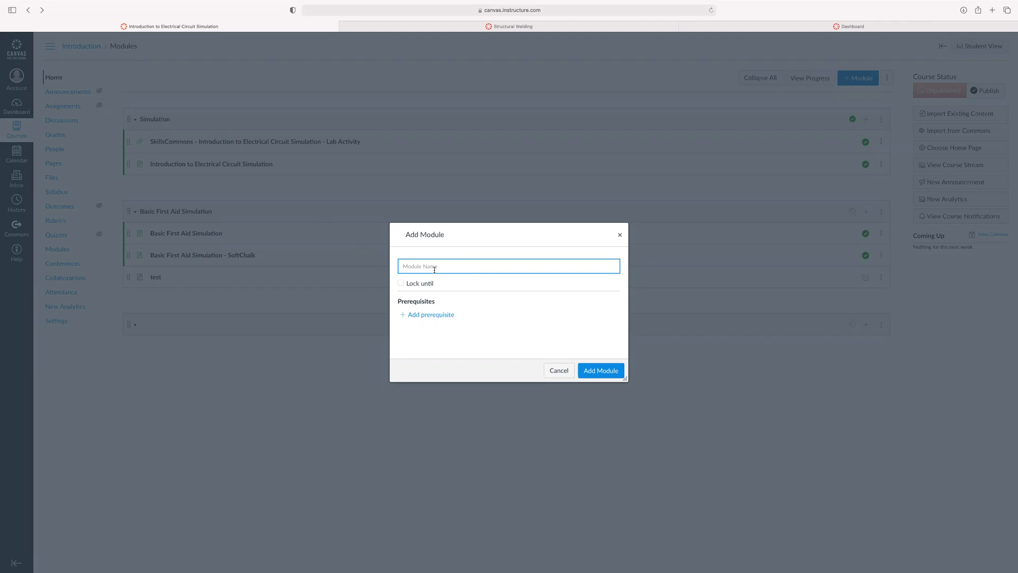
left_click(567, 374)
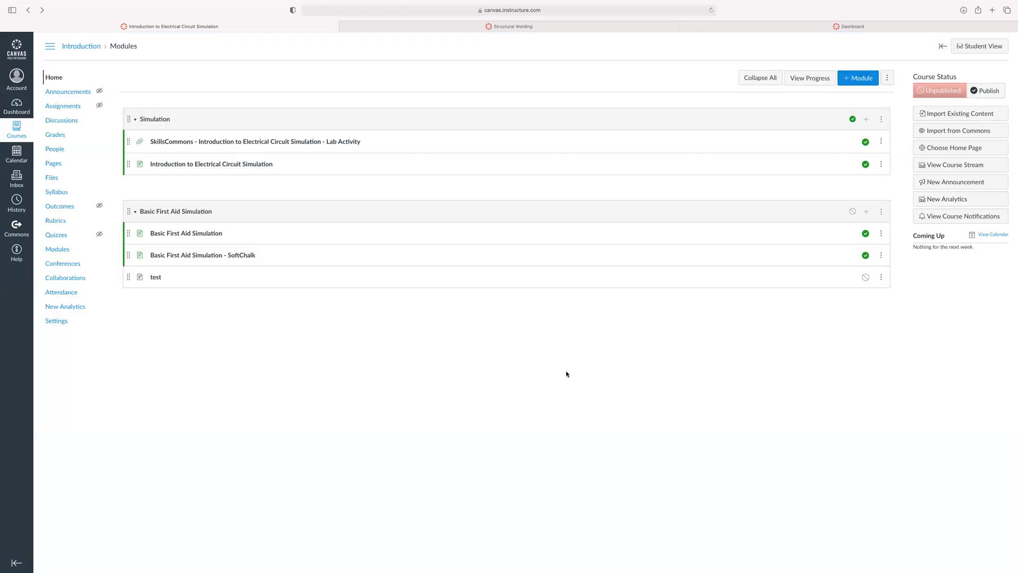
- Open the Simulation module's existing lab activity file, read through to its resources and license statement, and return to the modules
left_click(330, 142)
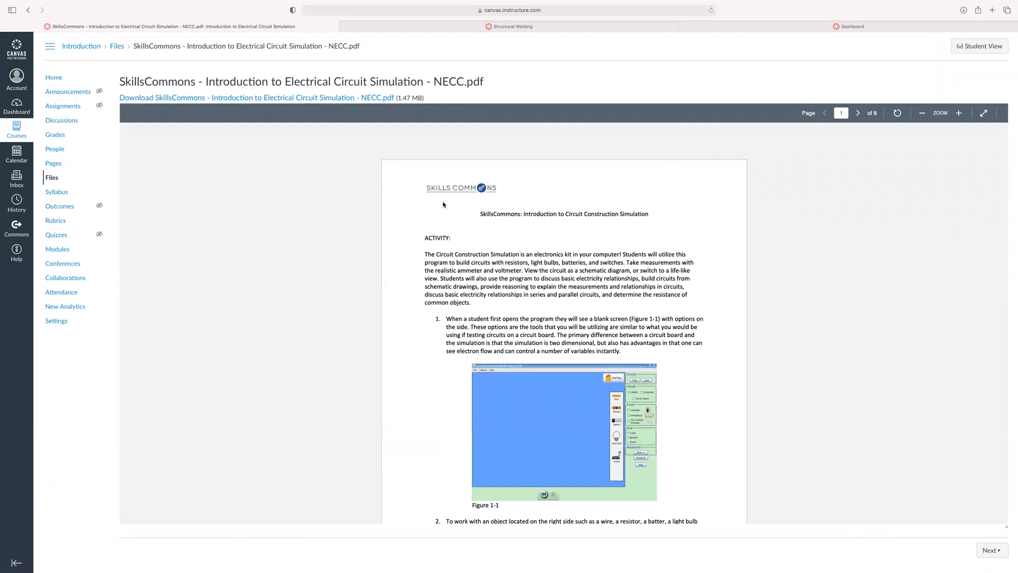
scroll(443, 205, "down", 5)
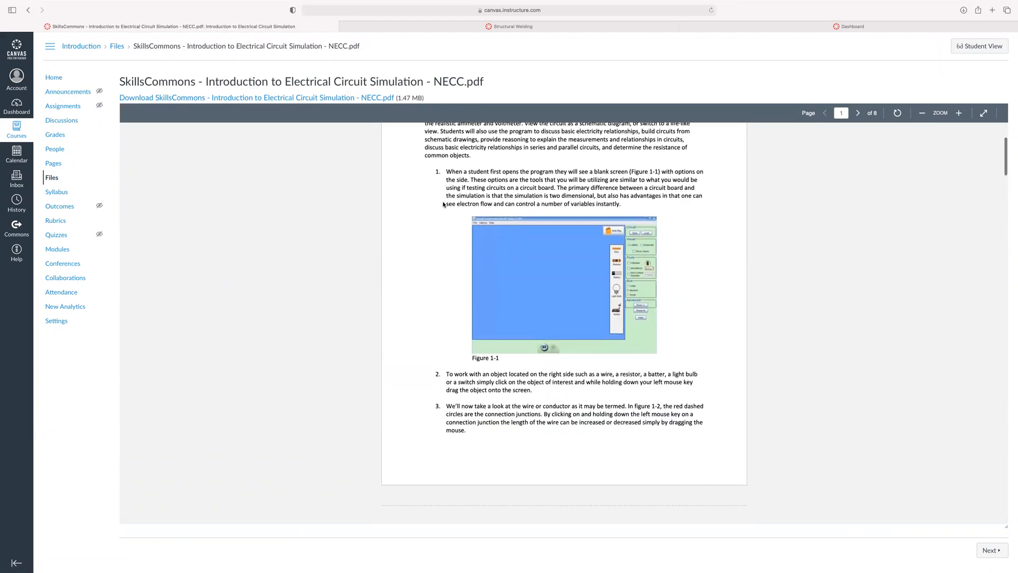
scroll(444, 204, "up", 5)
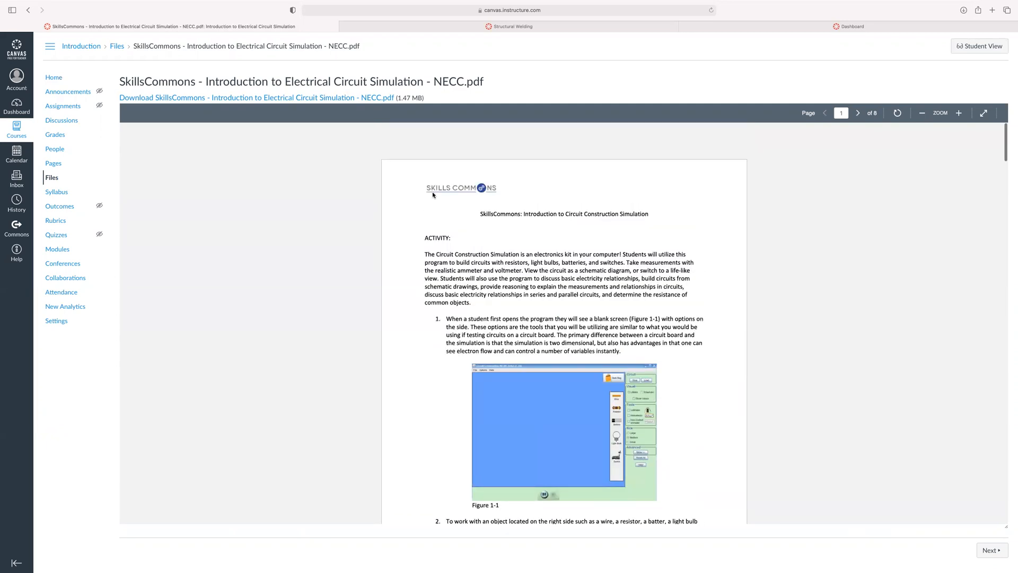
scroll(512, 267, "down", 15)
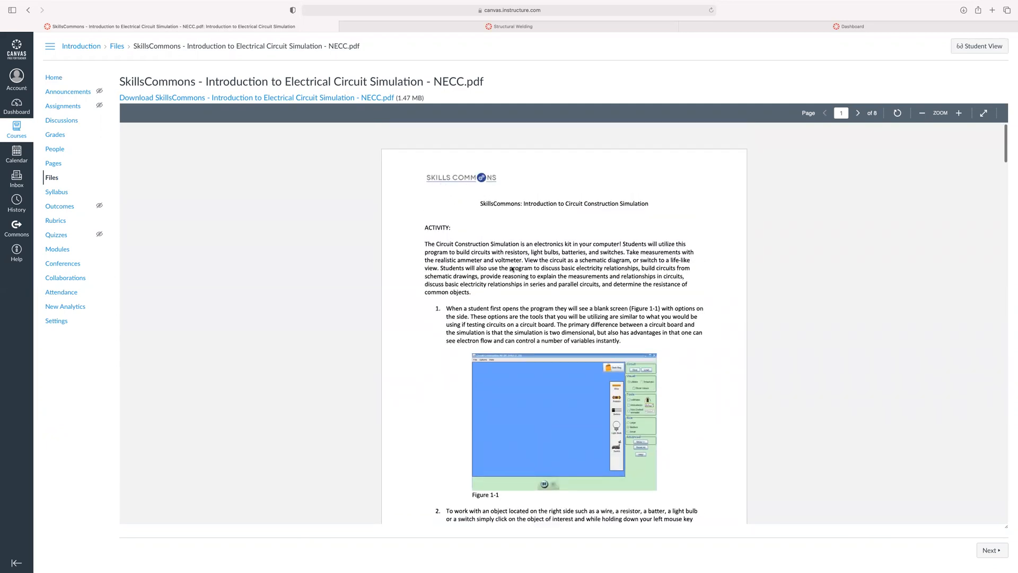
scroll(507, 263, "down", 20)
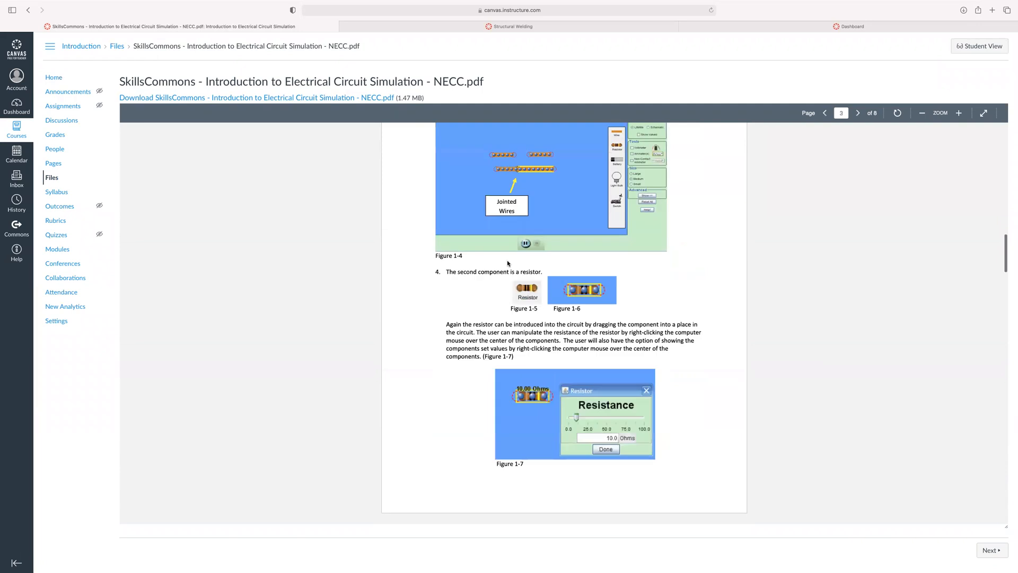
scroll(507, 263, "down", 20)
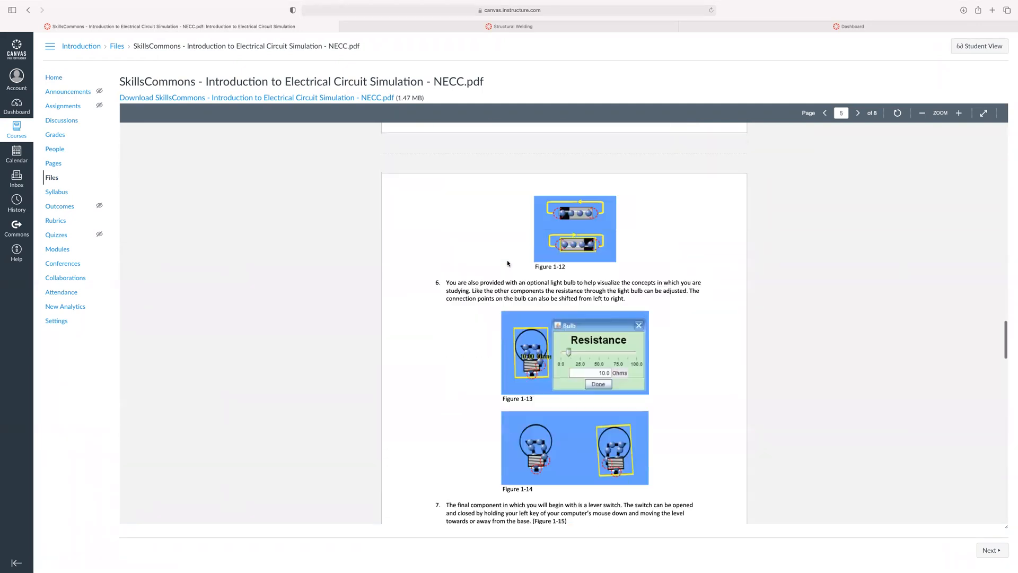
scroll(507, 260, "down", 10)
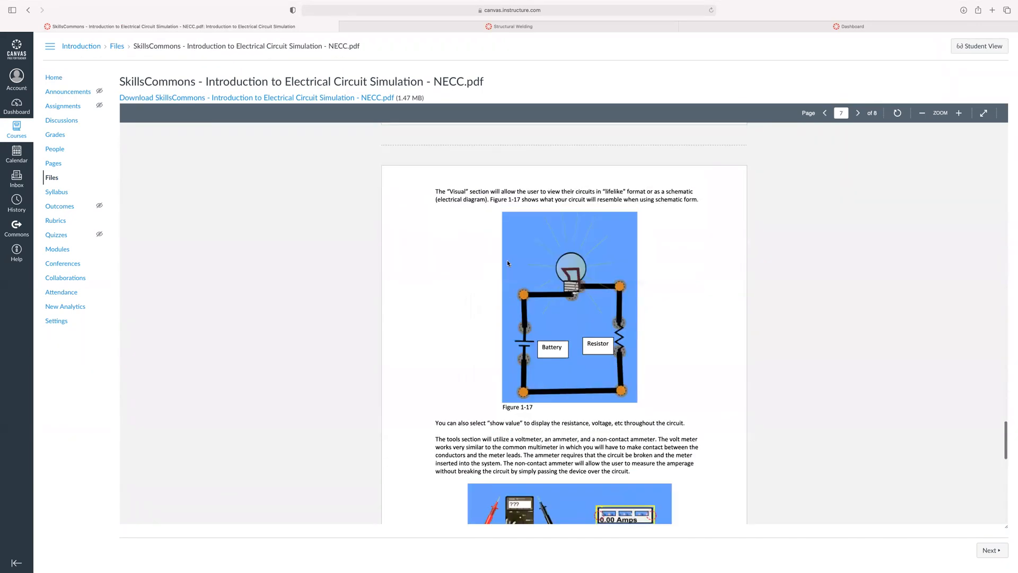
scroll(507, 259, "down", 10)
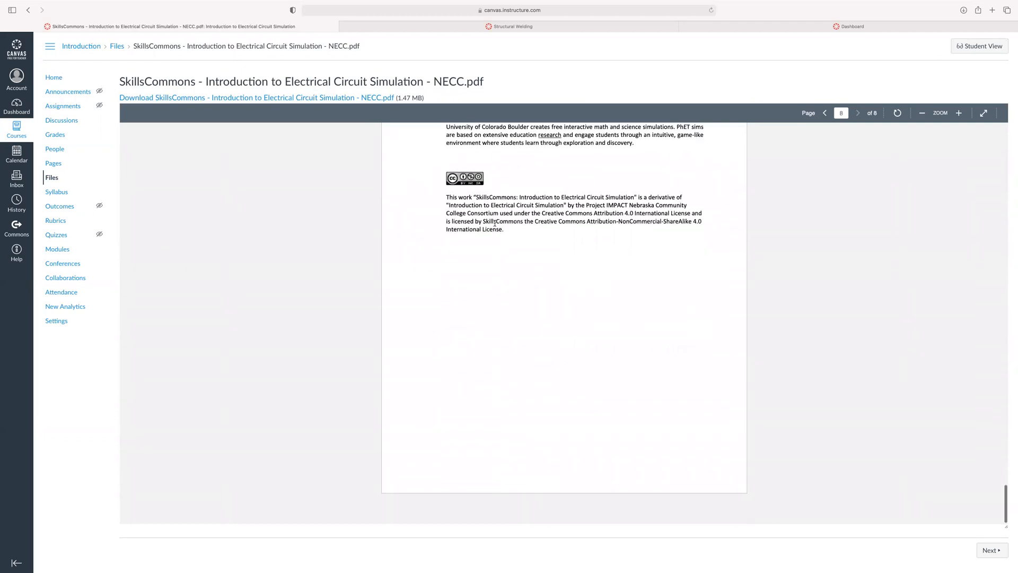
scroll(464, 207, "up", 3)
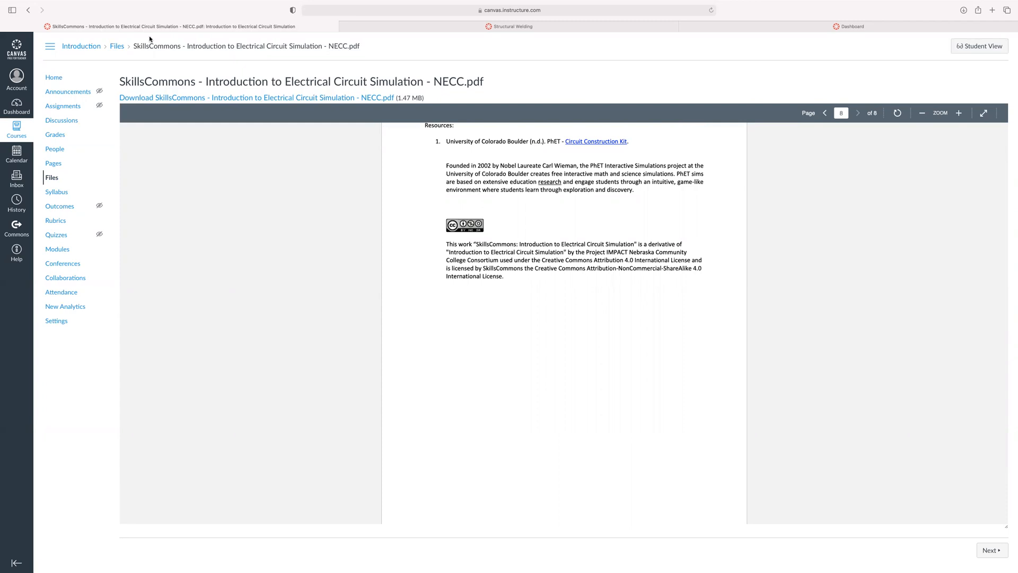
left_click(28, 10)
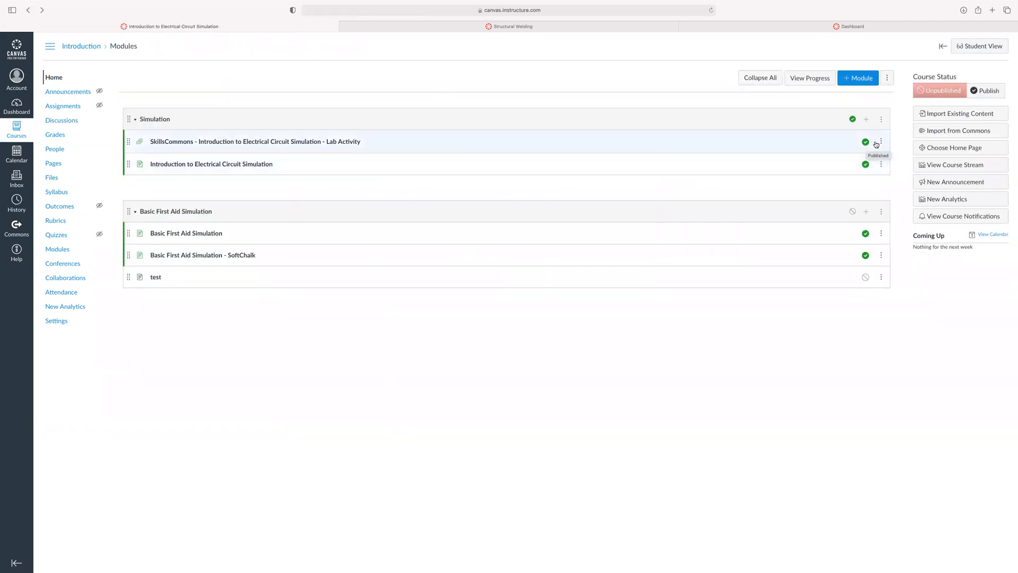
- Check the options for the existing lab activity item, reopen its PDF to view the file name, and return to the modules
left_click(881, 142)
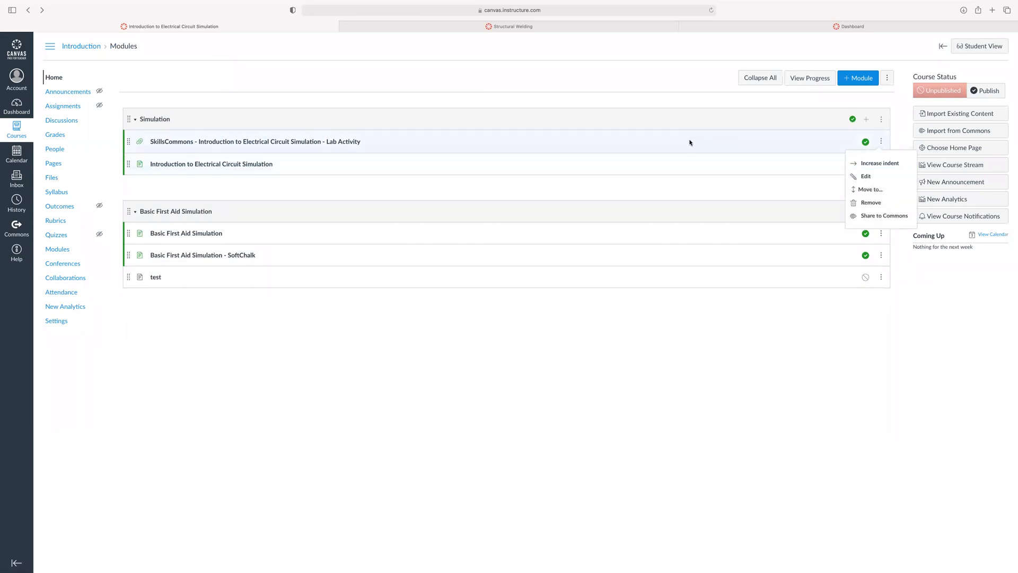
triple_click(315, 144)
left_click(314, 142)
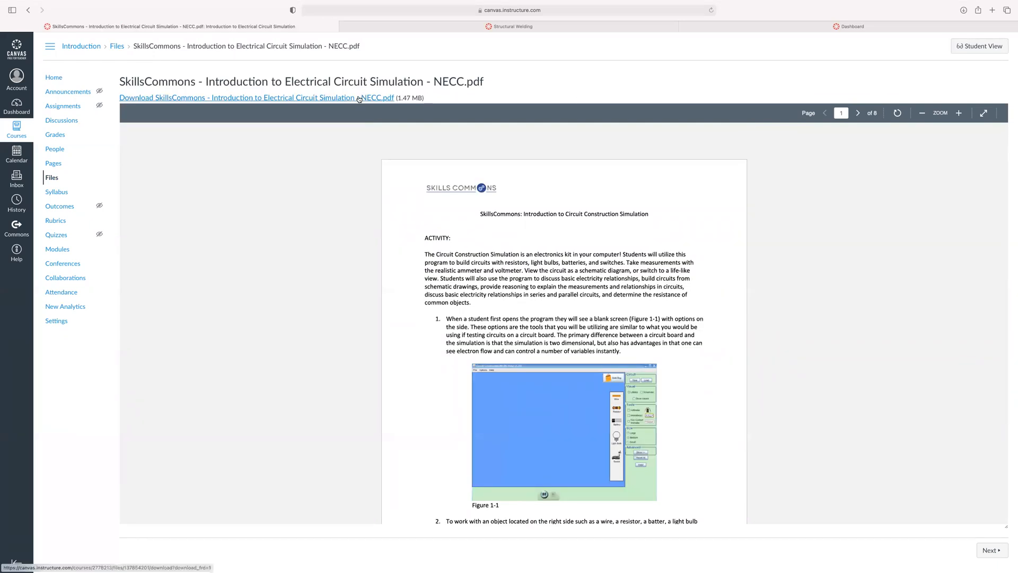
left_click(29, 10)
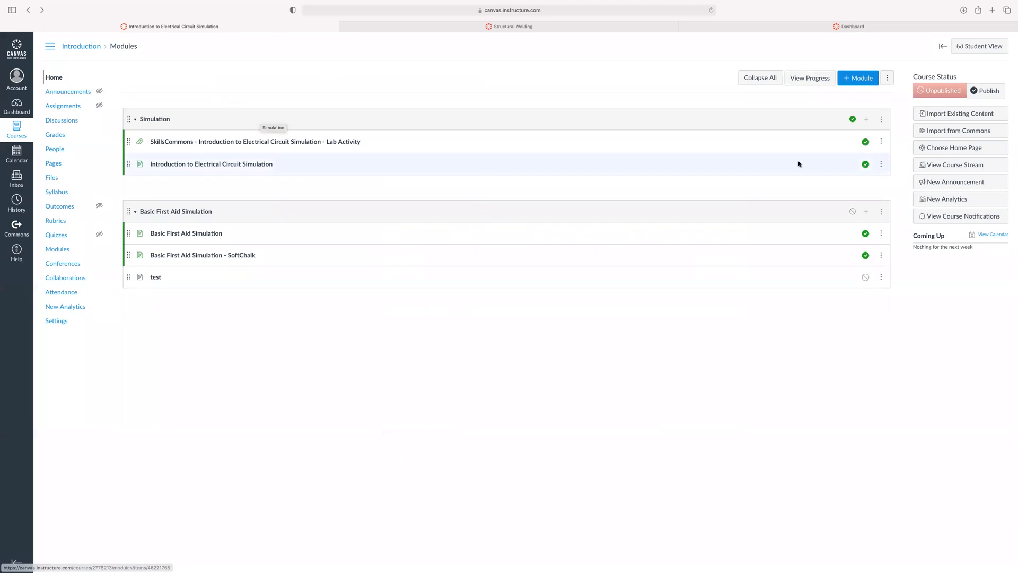
left_click(881, 141)
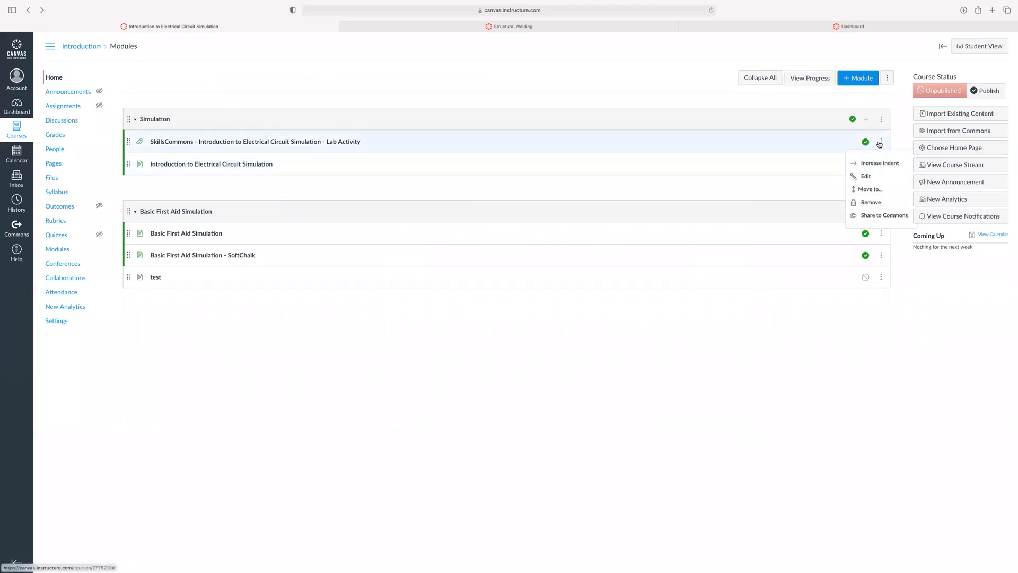
left_click(862, 177)
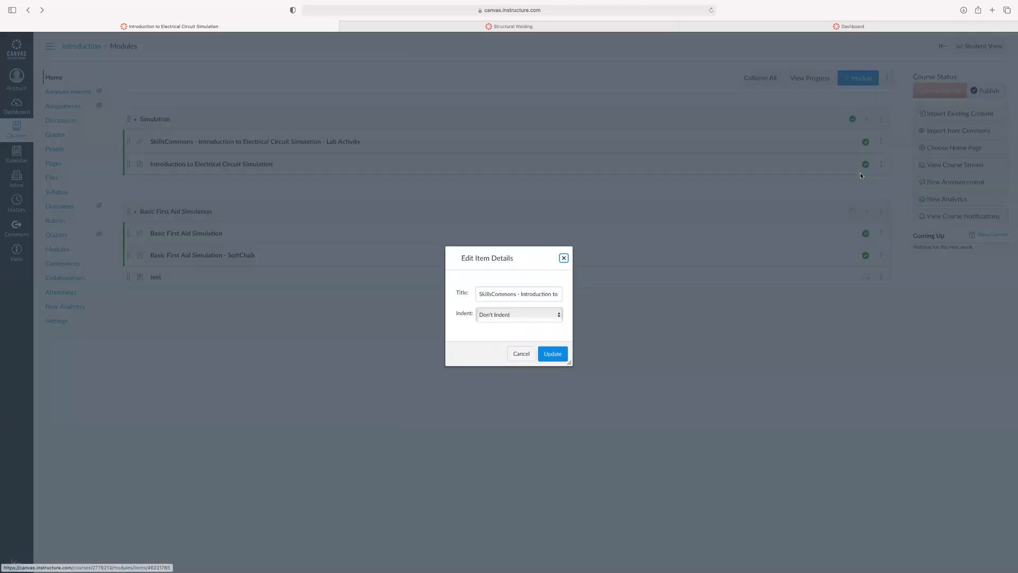
left_click(563, 258)
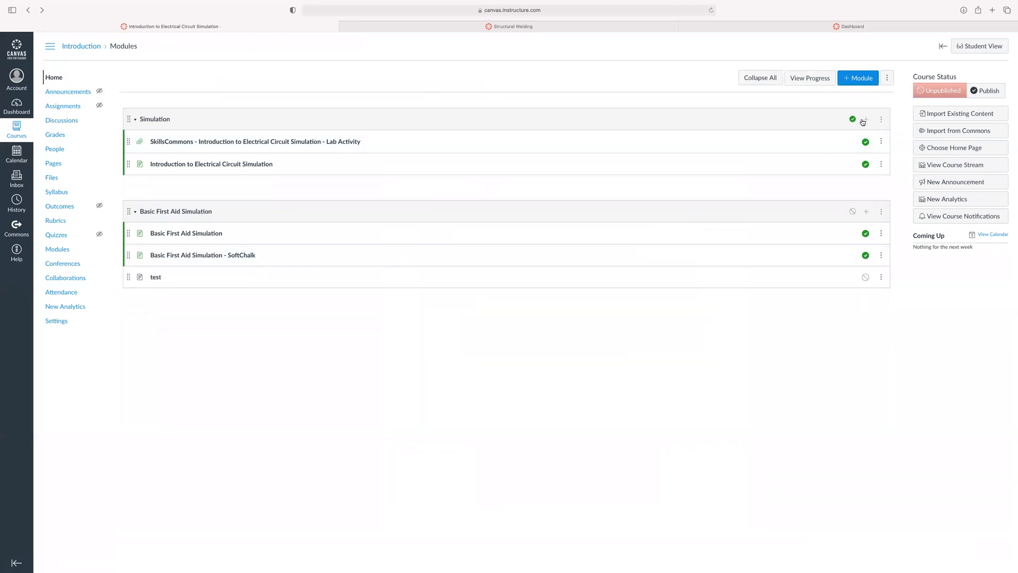
left_click(864, 120)
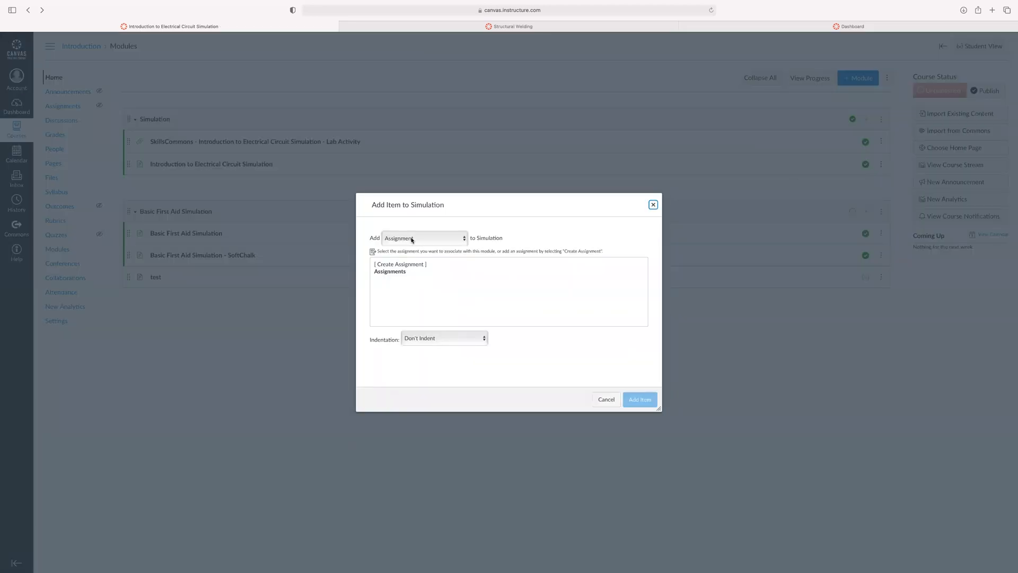
left_click(606, 399)
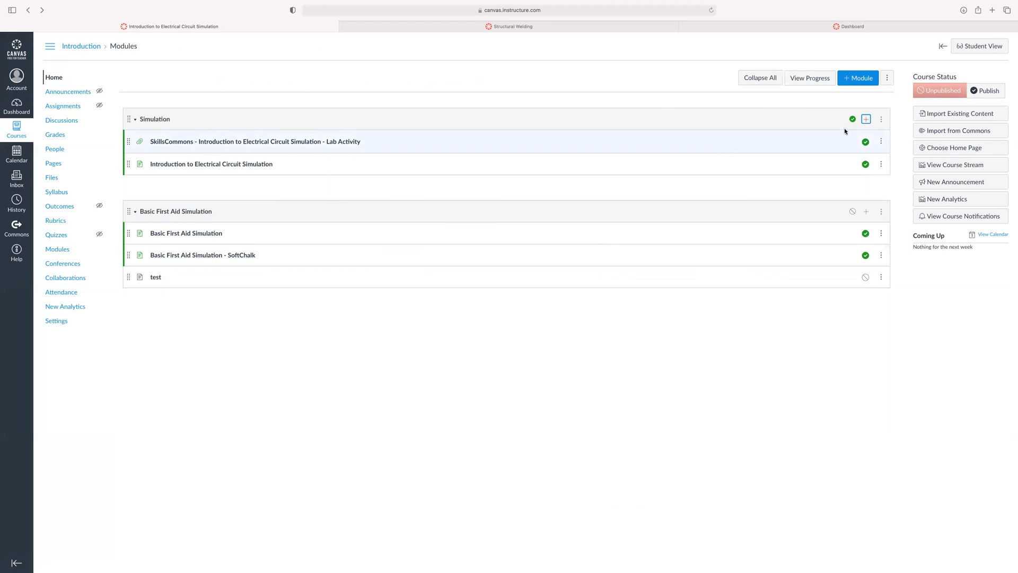
- Upload "SkillsCommons - Introduction to Electrical Circuit Simulation - Lab Activity.pdf" from the Desktop to the course files folder as a new Simulation module item
left_click(865, 120)
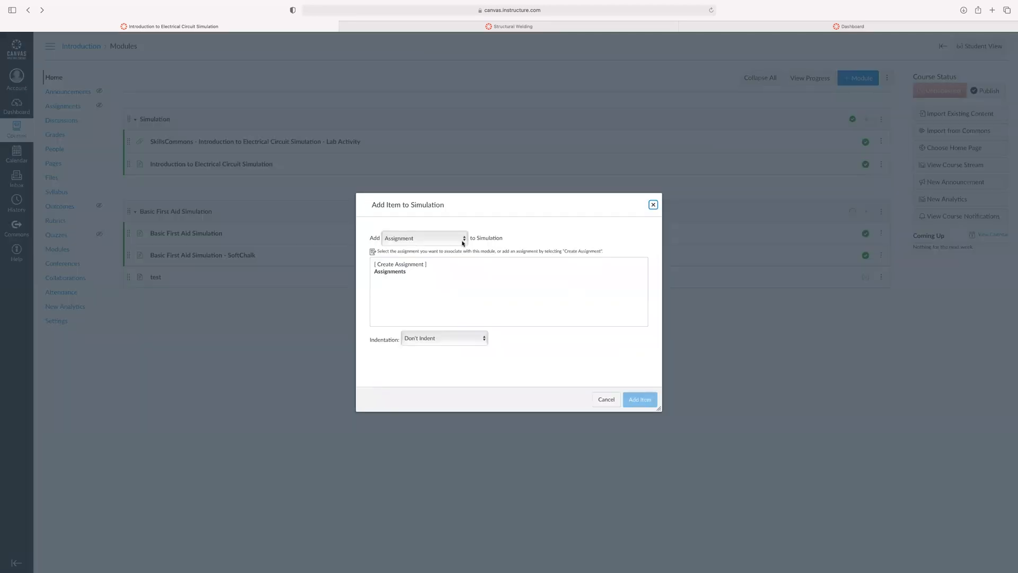
left_click(466, 240)
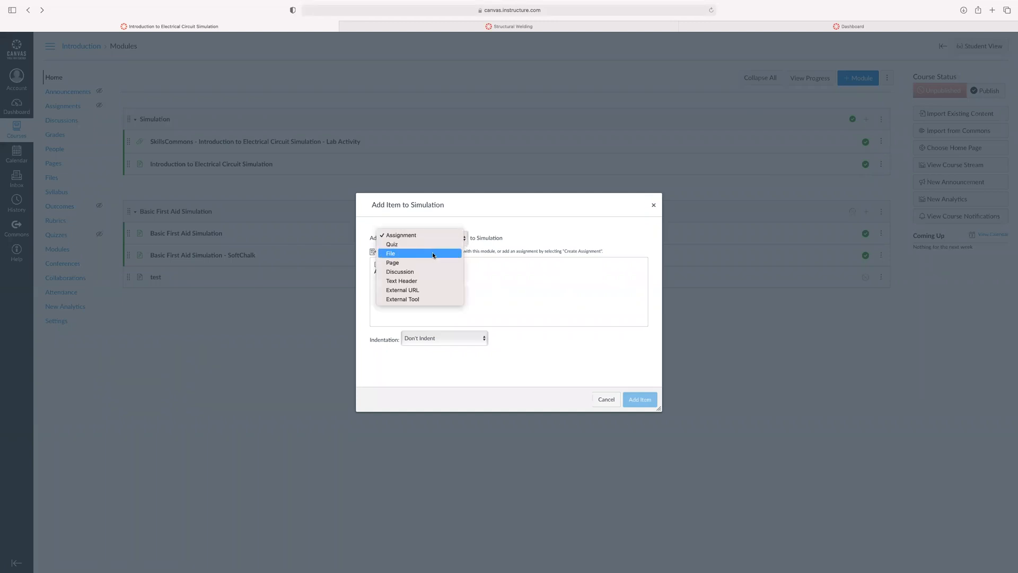
left_click(393, 254)
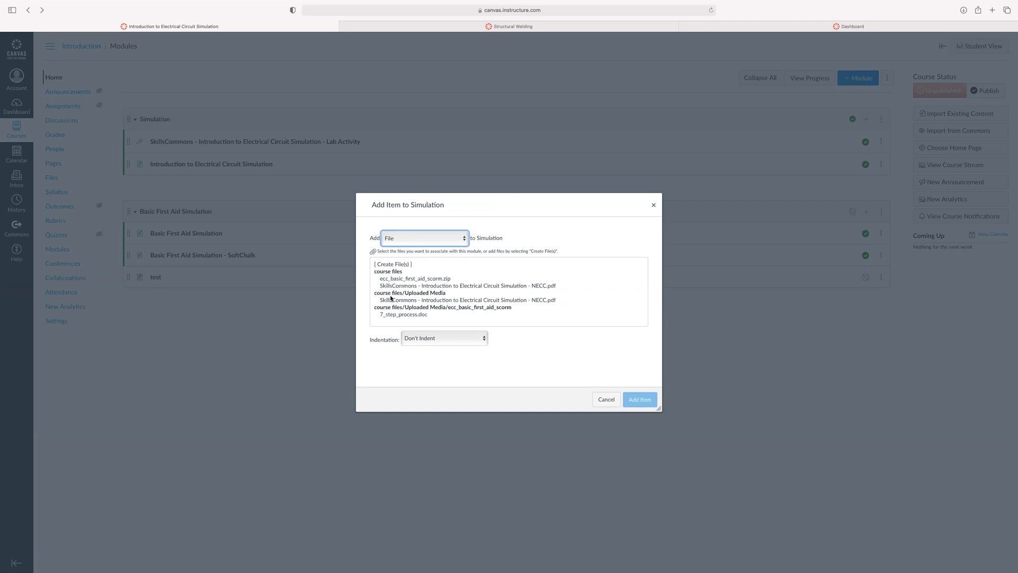
left_click(395, 265)
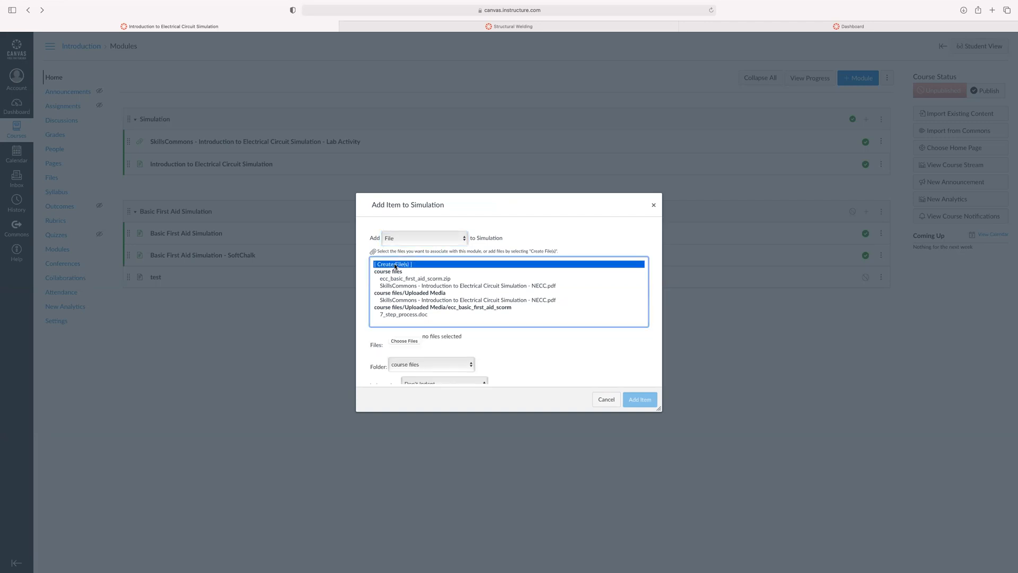
left_click(408, 342)
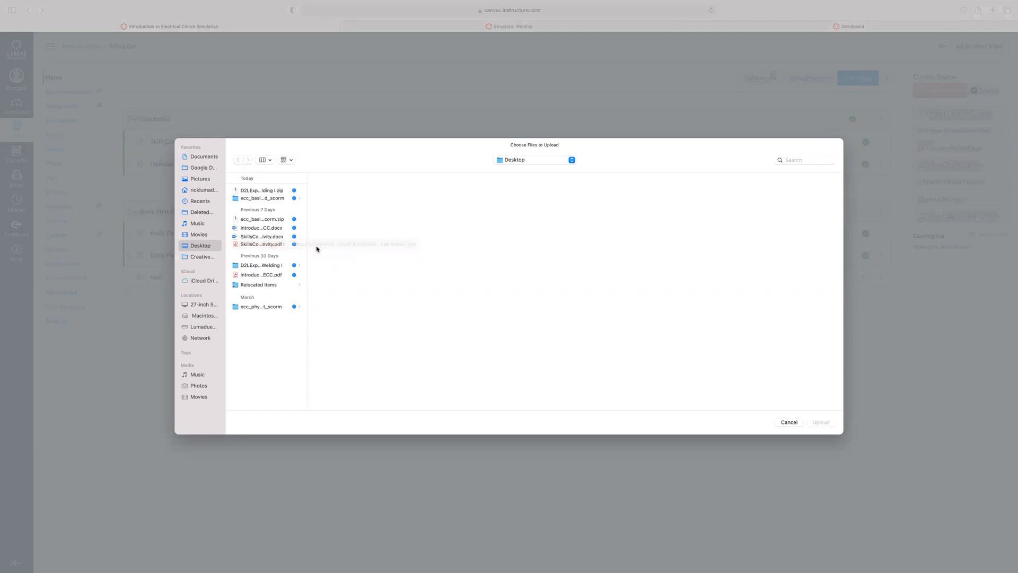
left_click(265, 245)
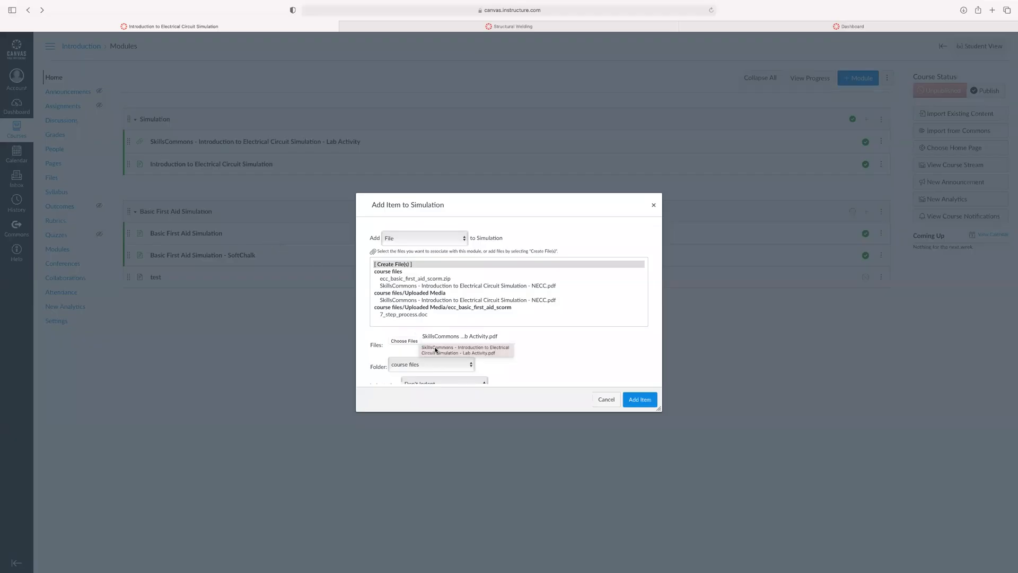
left_click(640, 399)
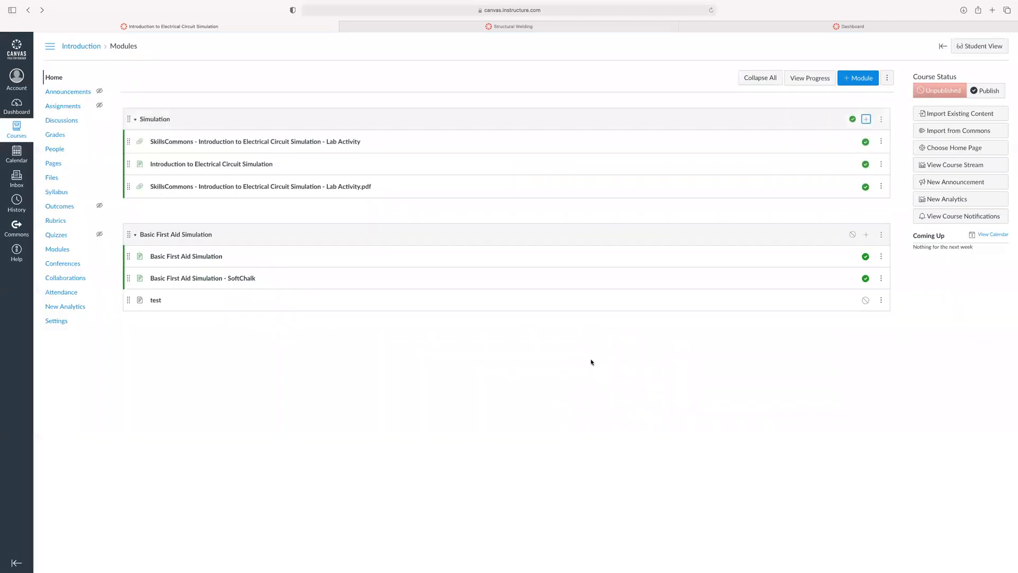
- Open the newly uploaded lab activity PDF in the Simulation module, read through to its license statement, and return to the modules
left_click(312, 186)
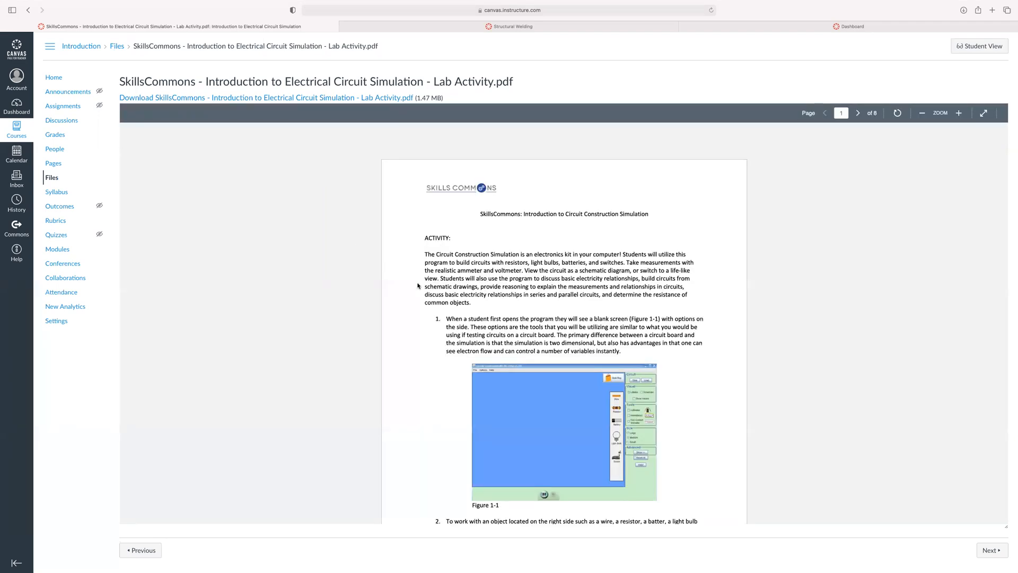
scroll(416, 285, "down", 2)
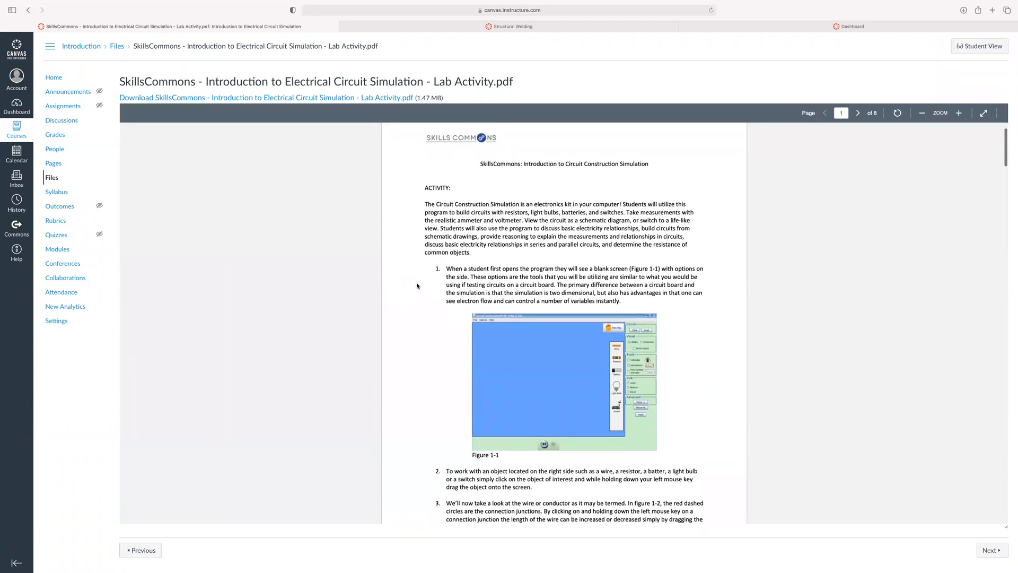
scroll(416, 286, "up", 2)
scroll(417, 285, "down", 15)
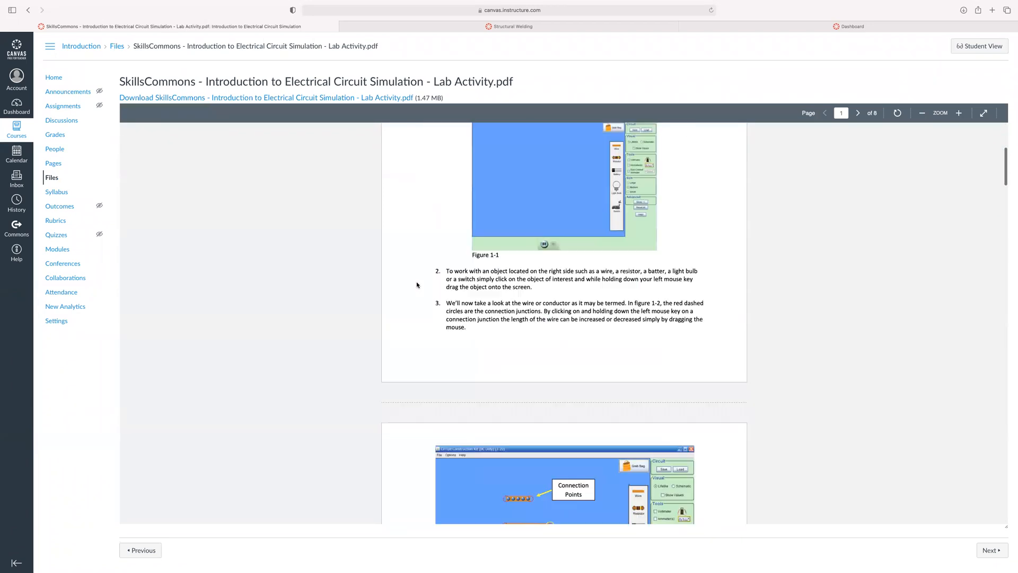
scroll(417, 285, "down", 20)
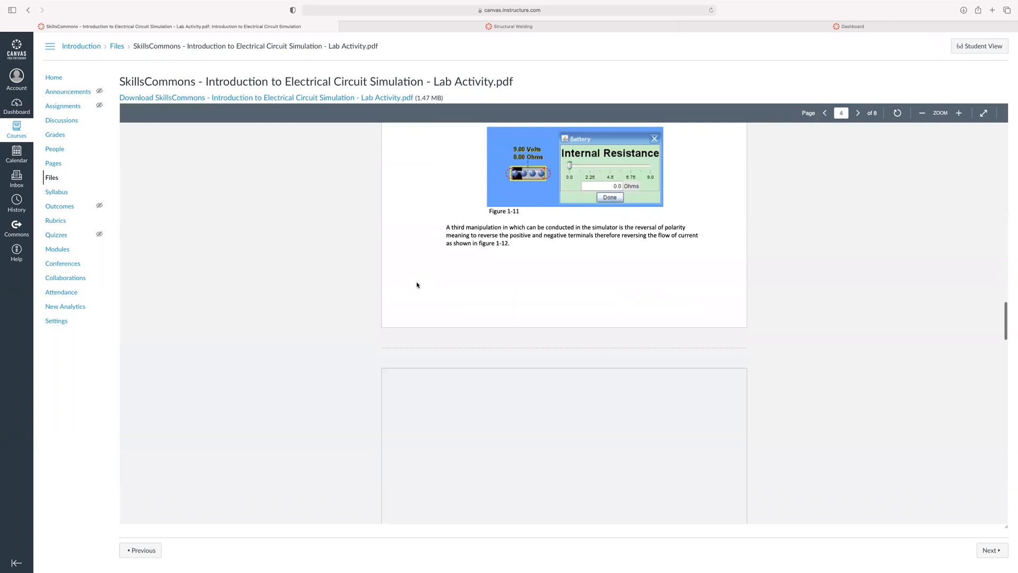
scroll(417, 284, "down", 20)
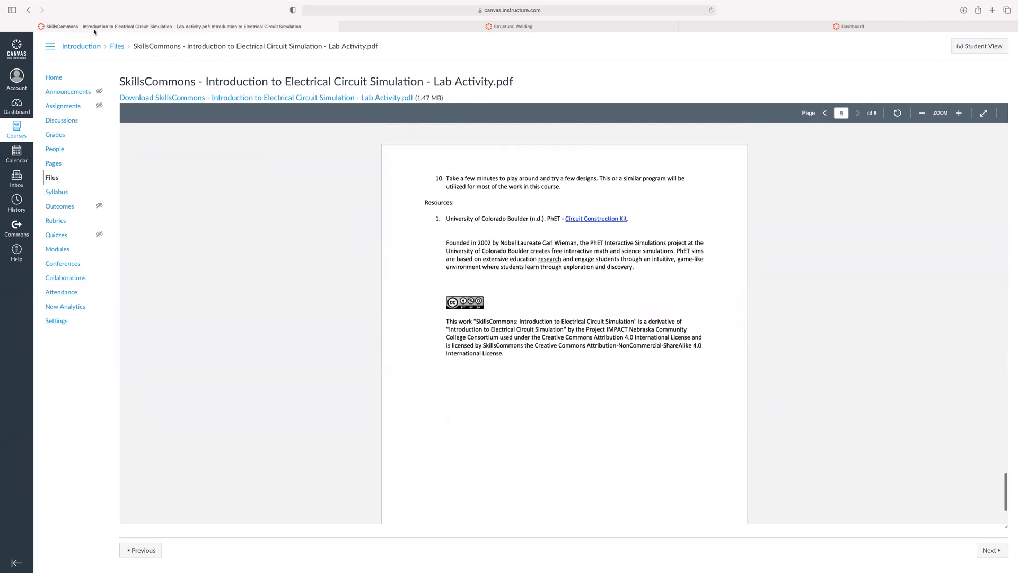
left_click(29, 11)
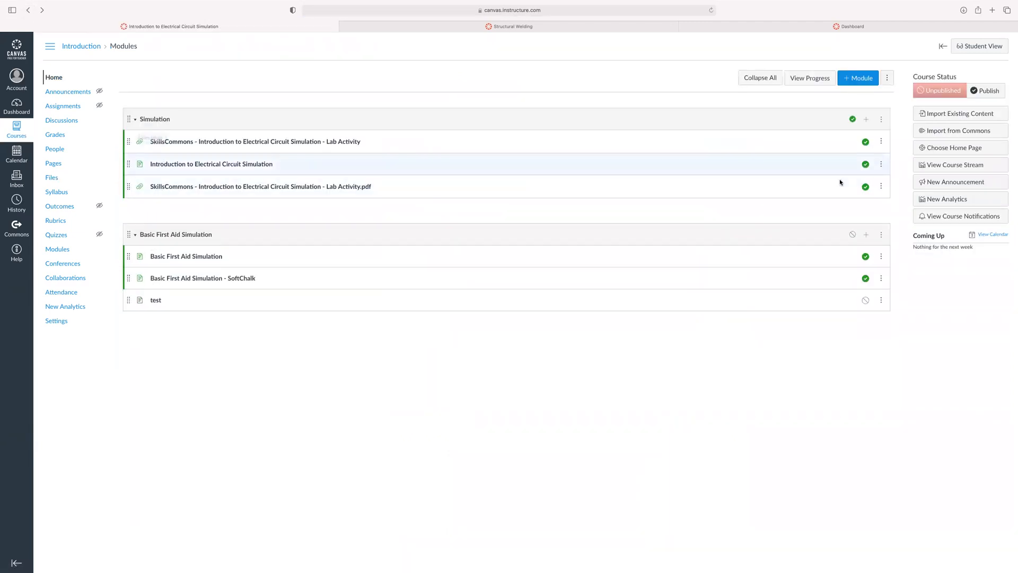
left_click(866, 121)
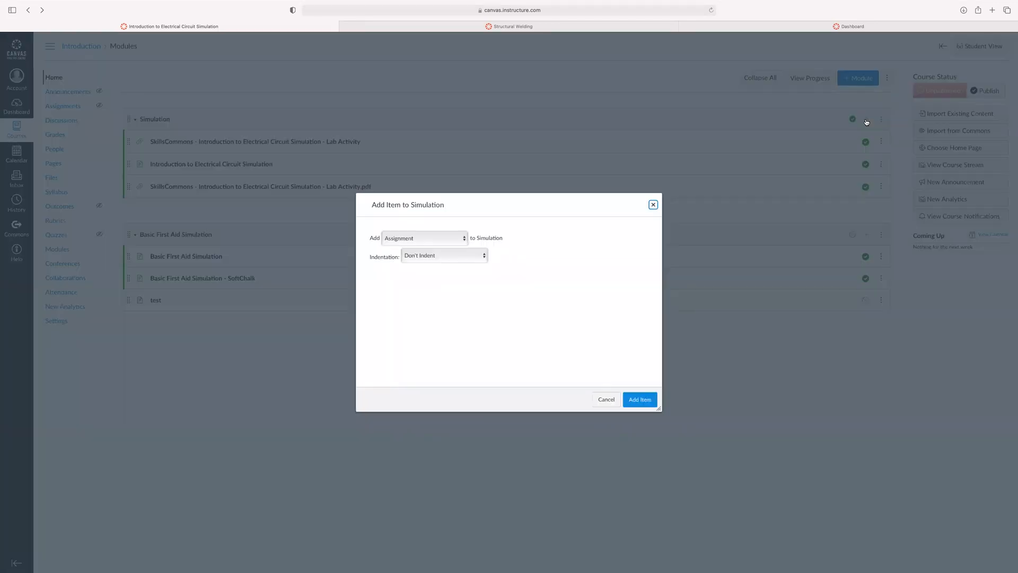
left_click(437, 240)
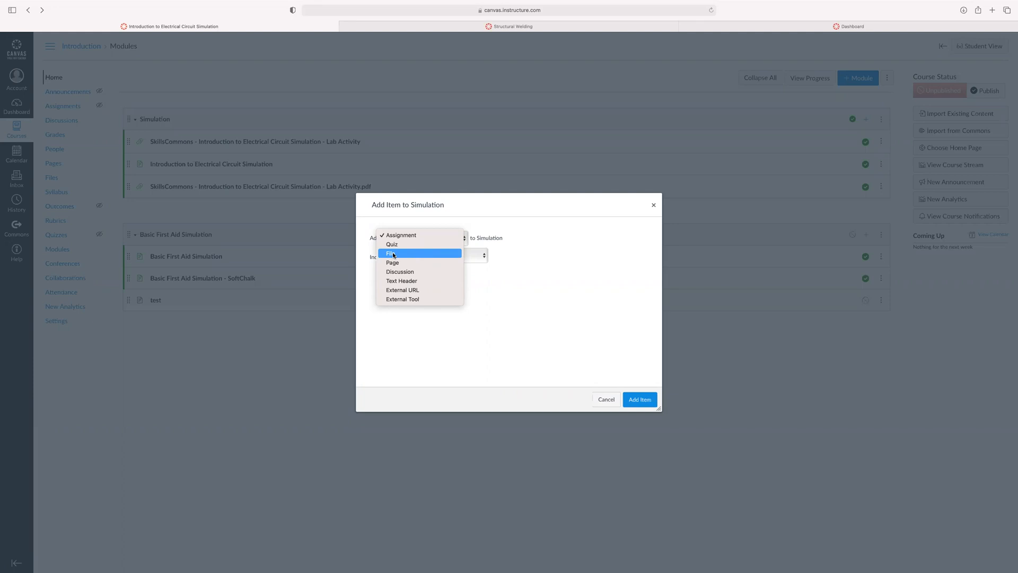
left_click(596, 400)
left_click(600, 400)
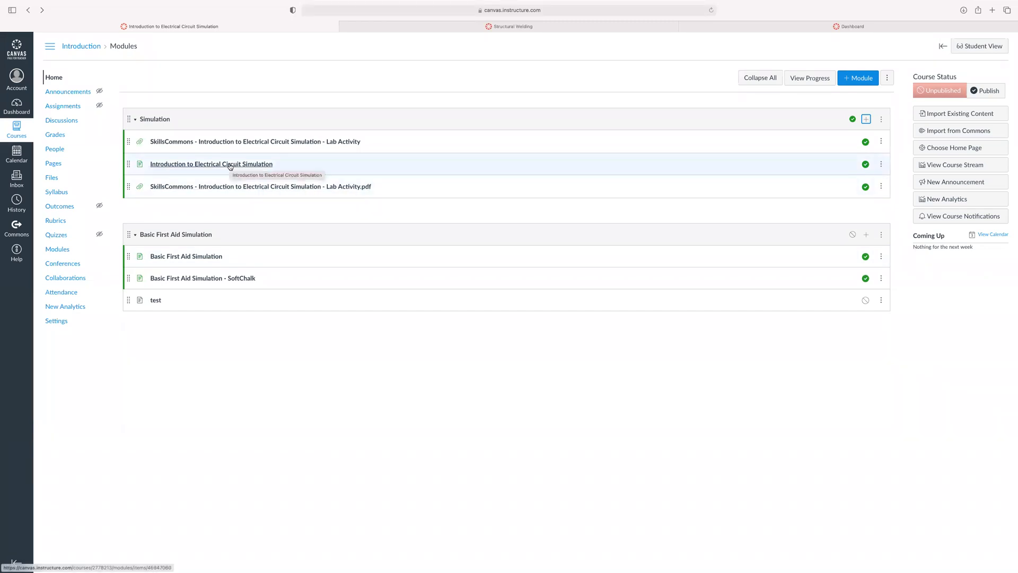
- Add a new page named "Introduction to Electrical Simulation" to the Simulation module
left_click(866, 120)
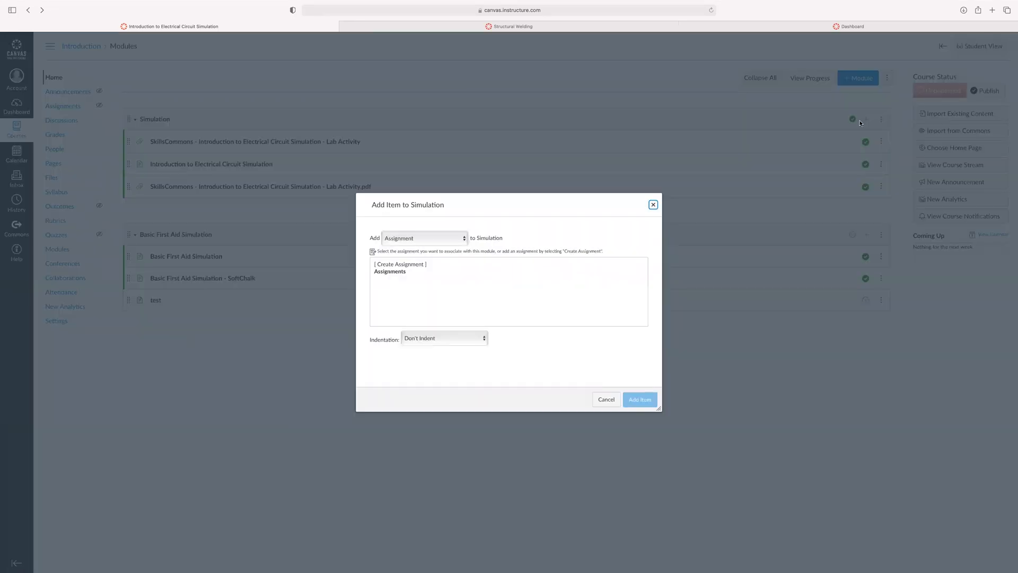
left_click(419, 243)
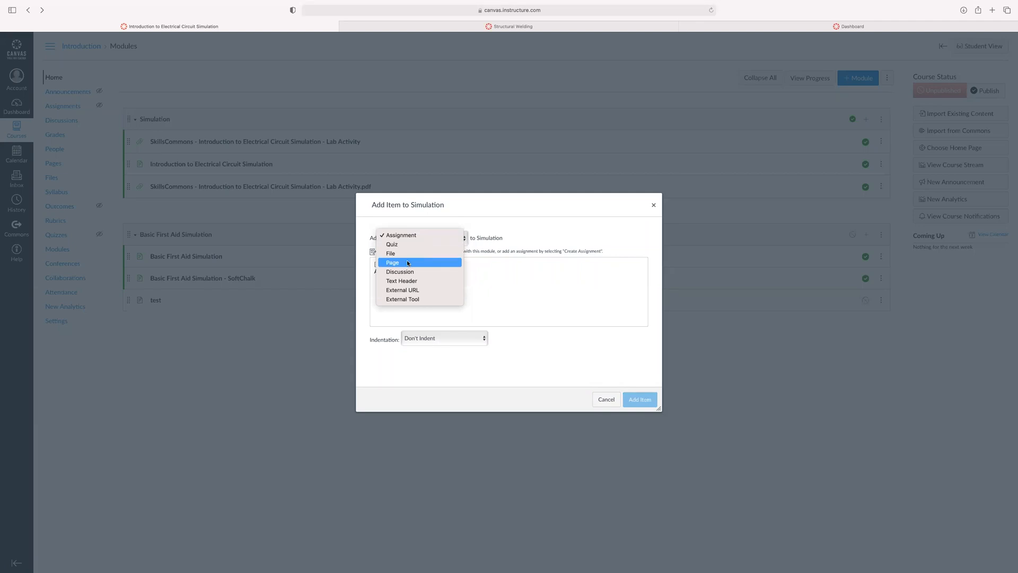
left_click(407, 263)
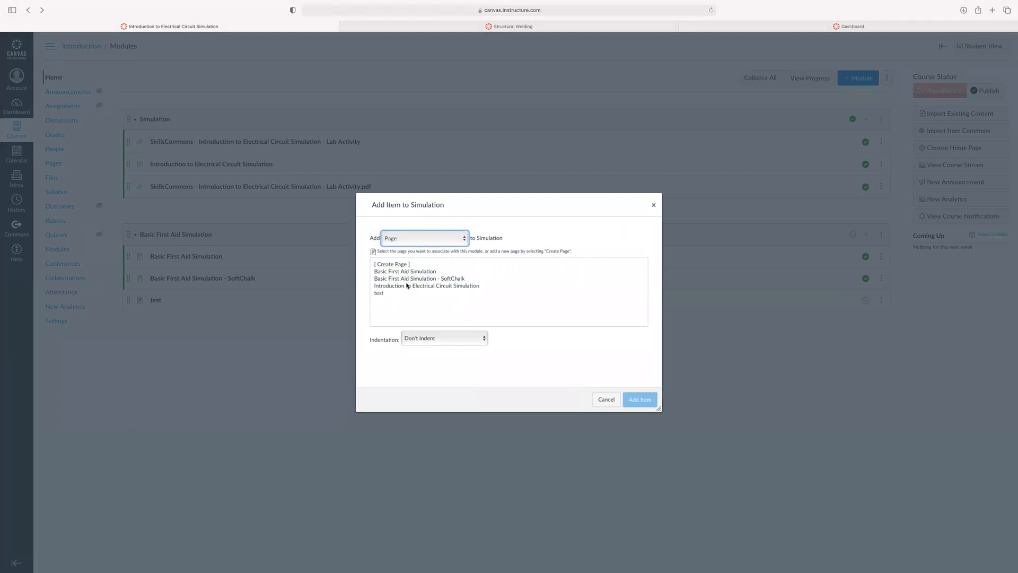
left_click(397, 265)
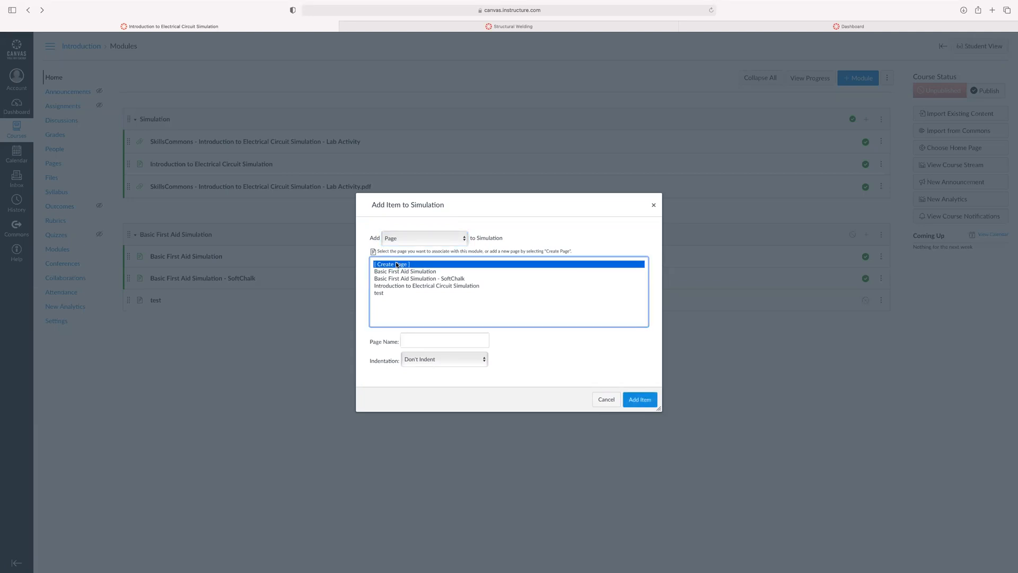
left_click(418, 338)
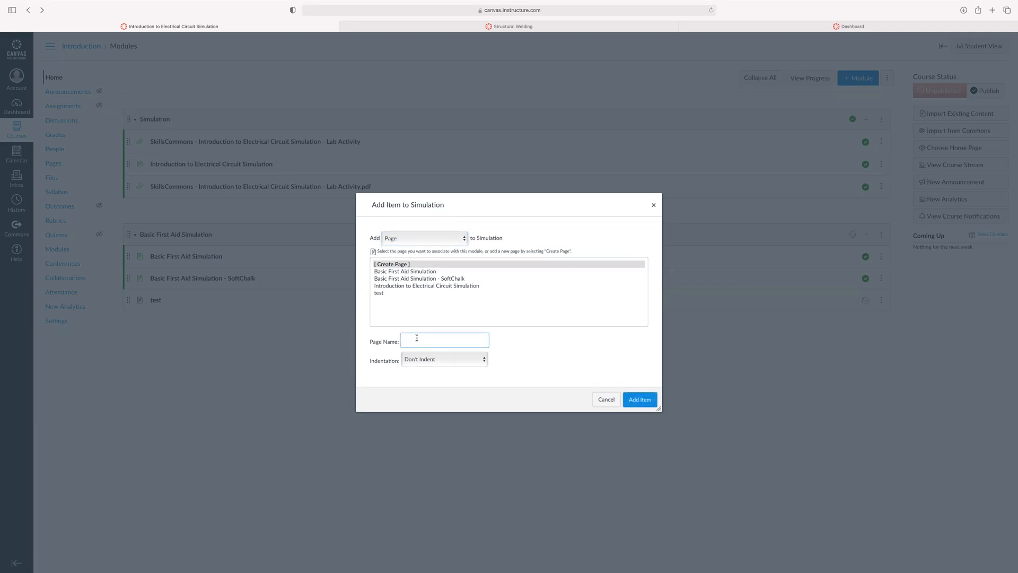
type("Introduction to Eel")
key("BackSpace")
key("BackSpace")
type("lec")
type("trical Simulation")
left_click(631, 395)
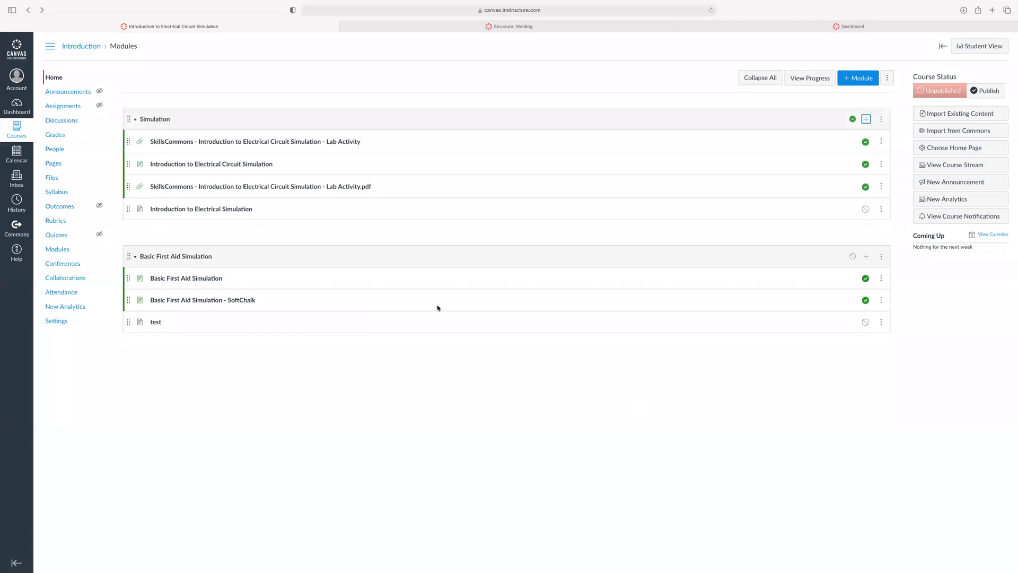
- Open the new "Introduction to Electrical Simulation" page for editing and place the cursor in its empty body
left_click(210, 210)
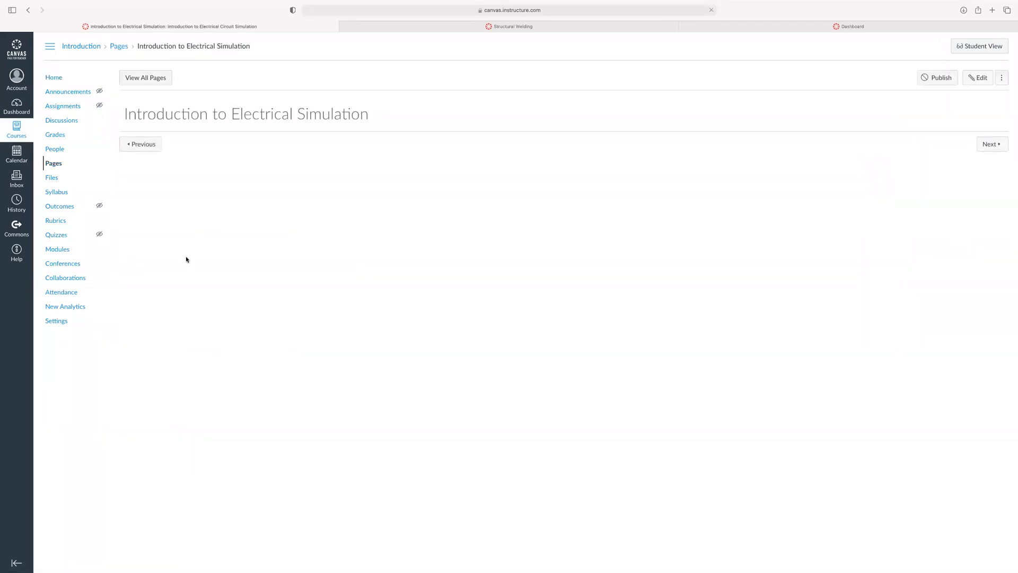
left_click(976, 79)
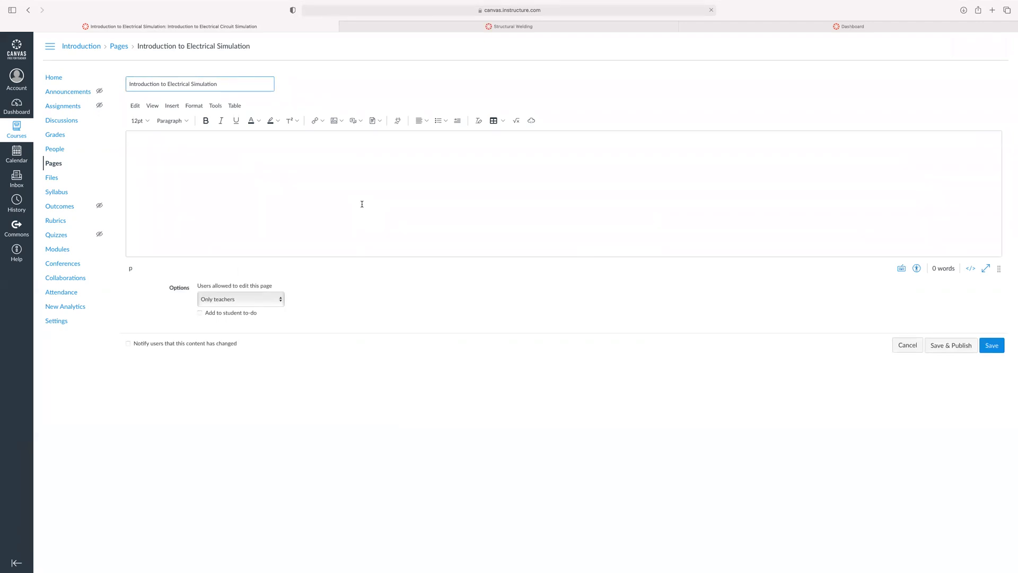
left_click(267, 179)
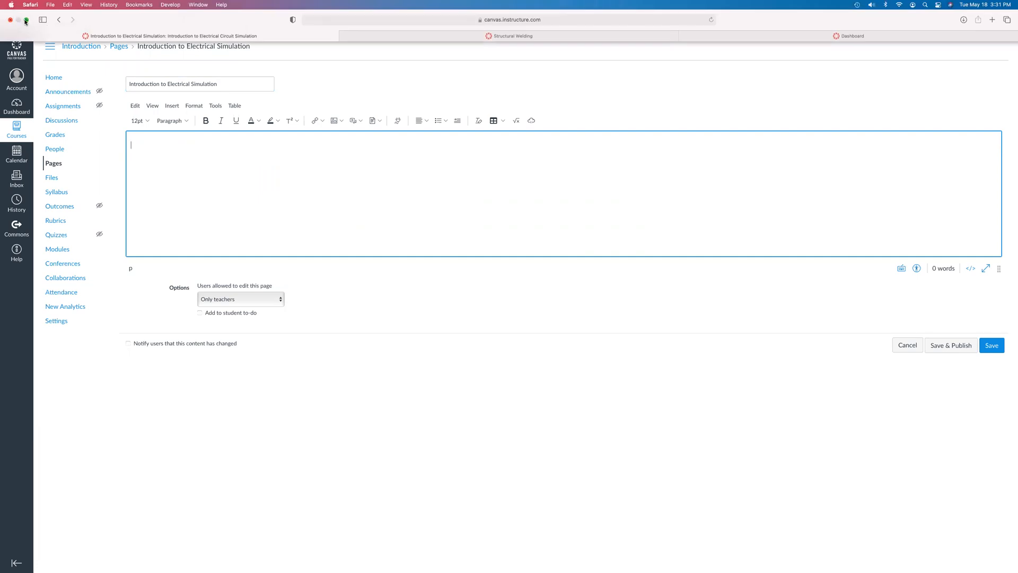
- Switch to the browser window with the SkillsCommons item and open its PhET circuit-construction-kit-dc link
left_click(25, 20)
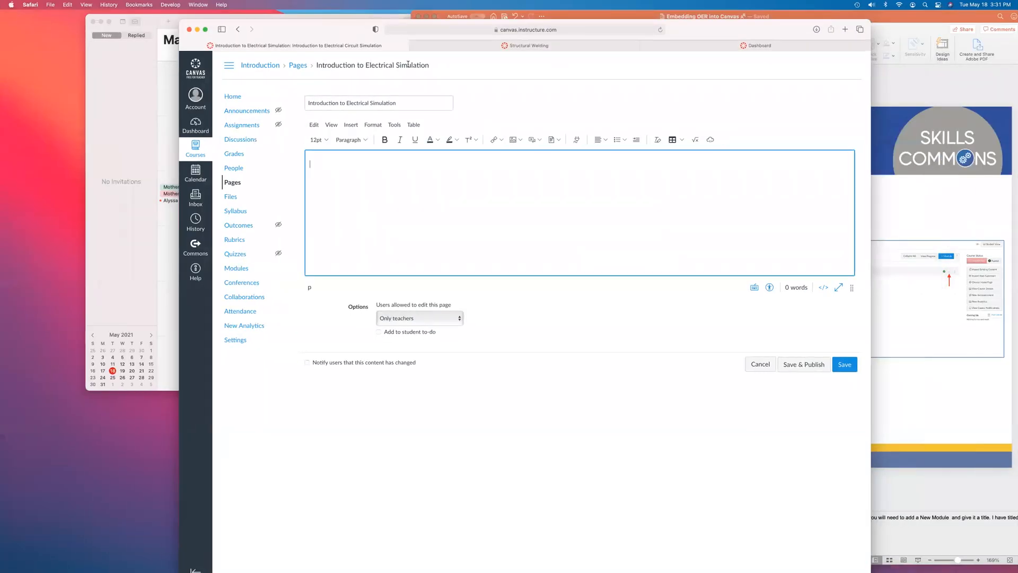
key("ctrl+Up")
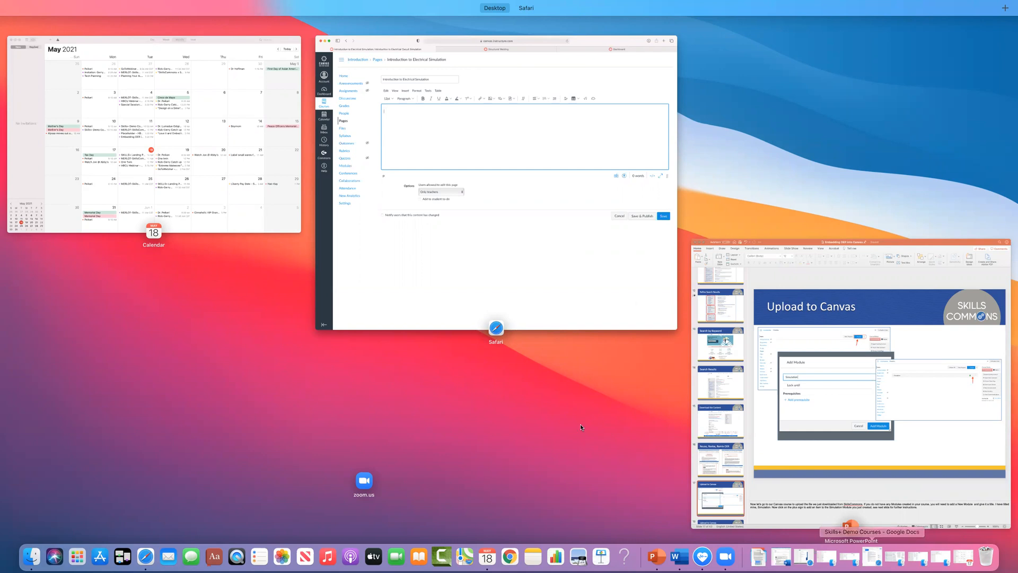
left_click(533, 28)
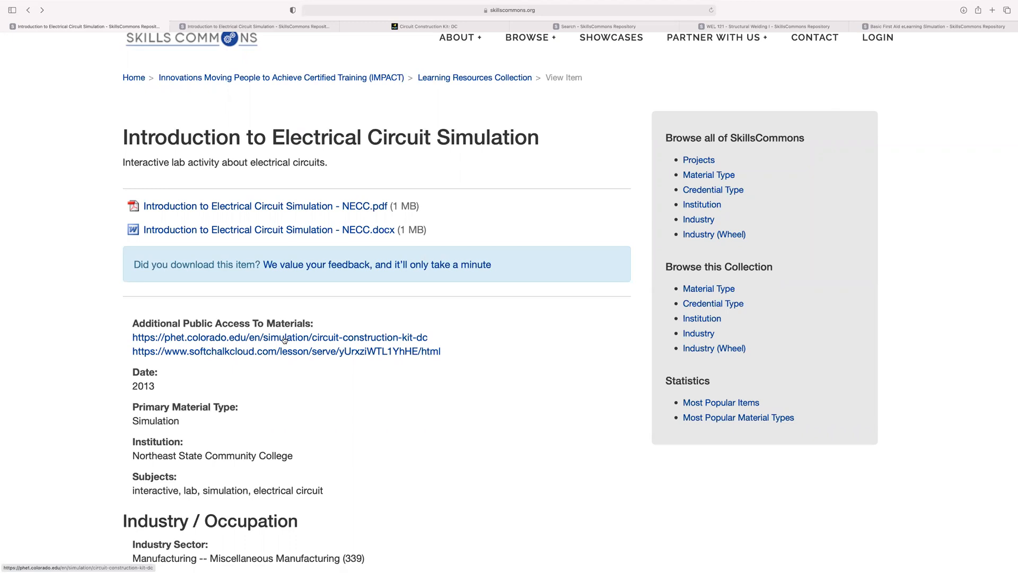
left_click(234, 339)
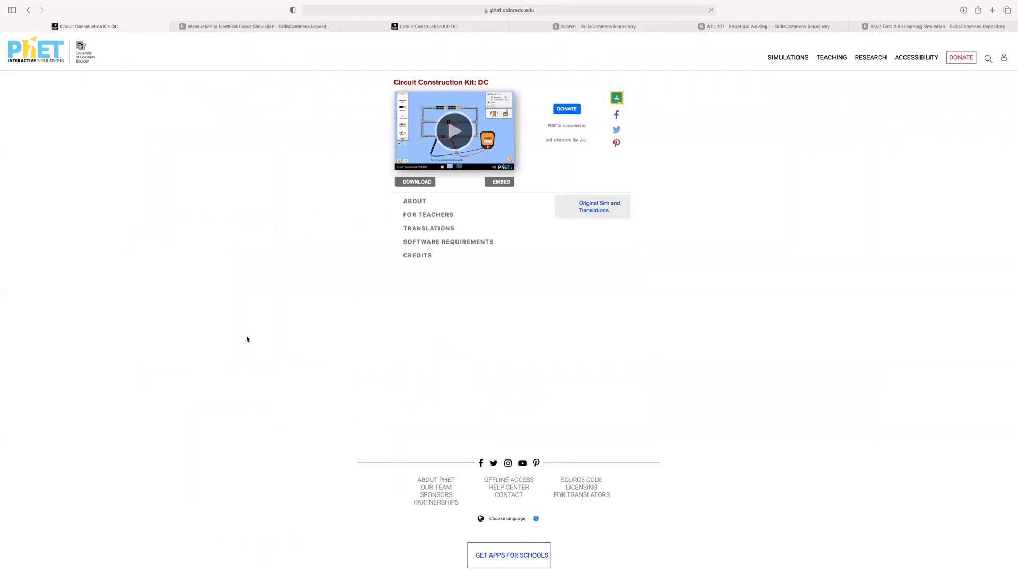
- Look at the description of Circuit Construction Kit: DC and copy the iframe code for embedding a running copy of the simulation
left_click(410, 202)
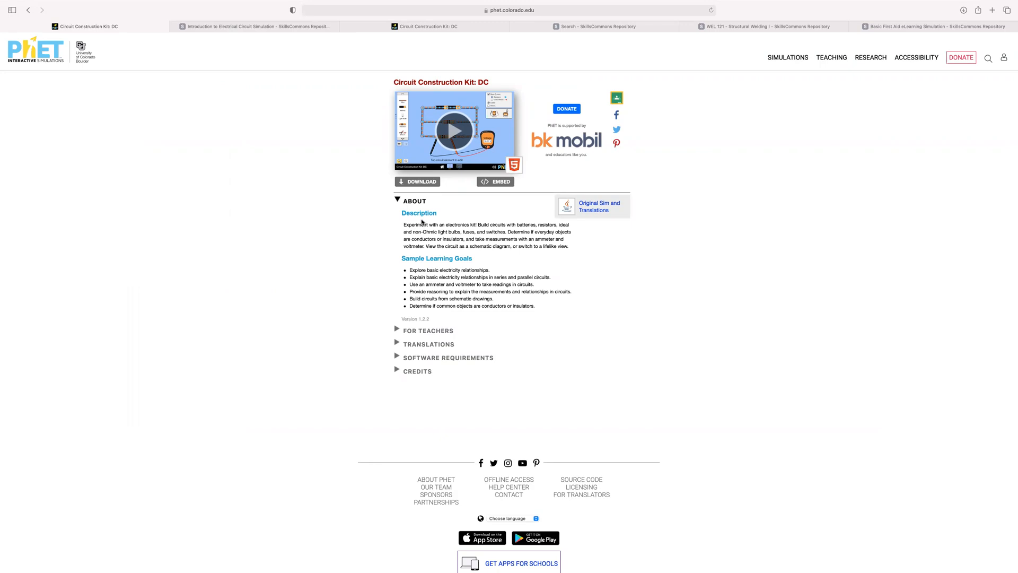
left_click(484, 184)
key("super+c")
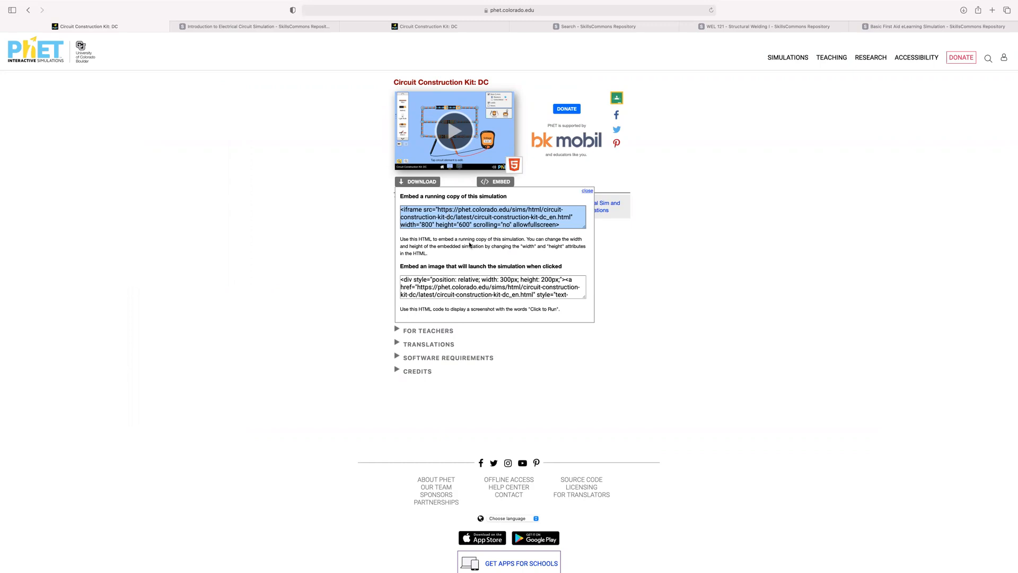
- Return to the Canvas page being edited, paste the copied iframe code into its raw HTML, and save the page
mouse_move(173, 27)
key("Escape")
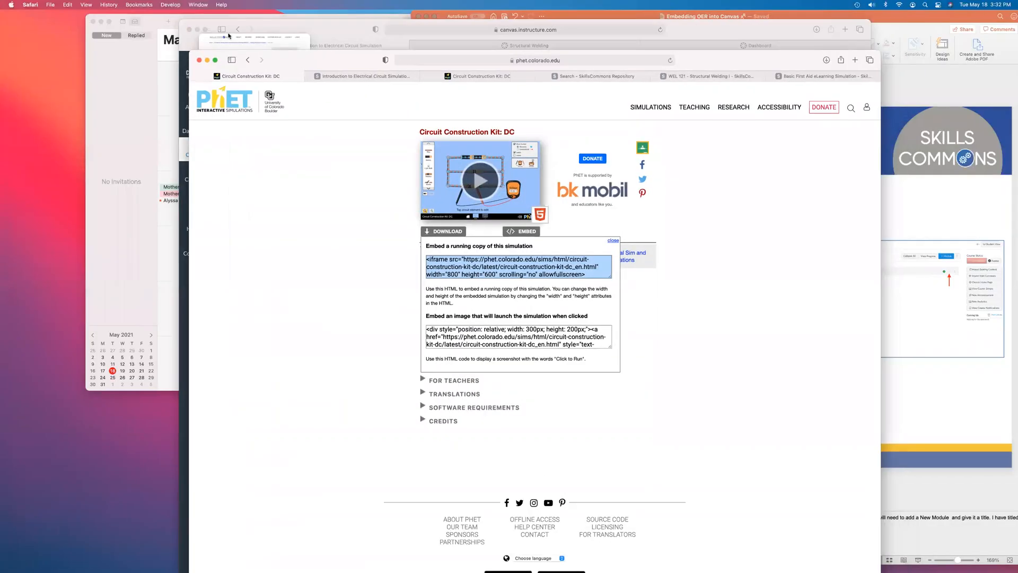
left_click(350, 37)
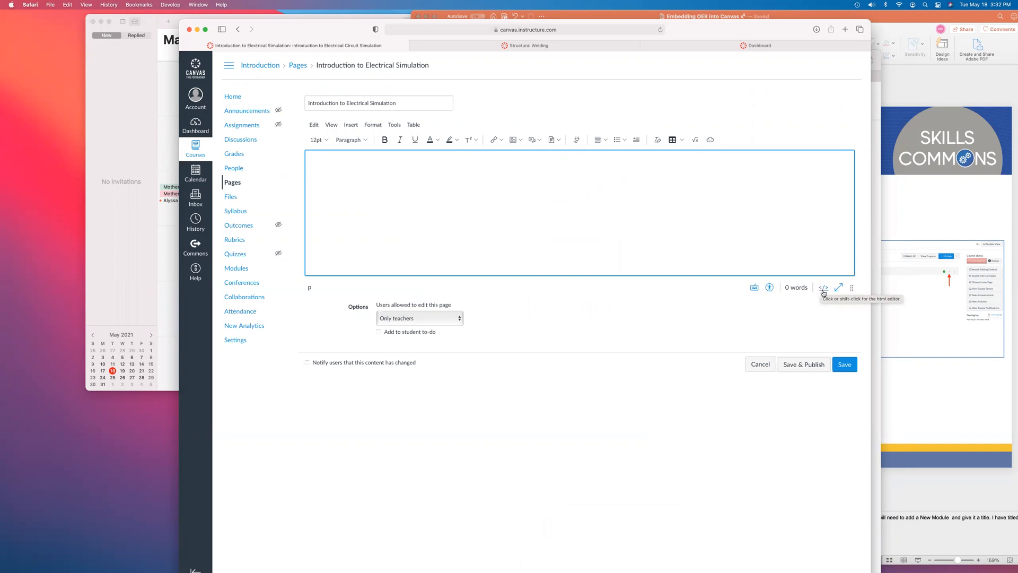
left_click(822, 289)
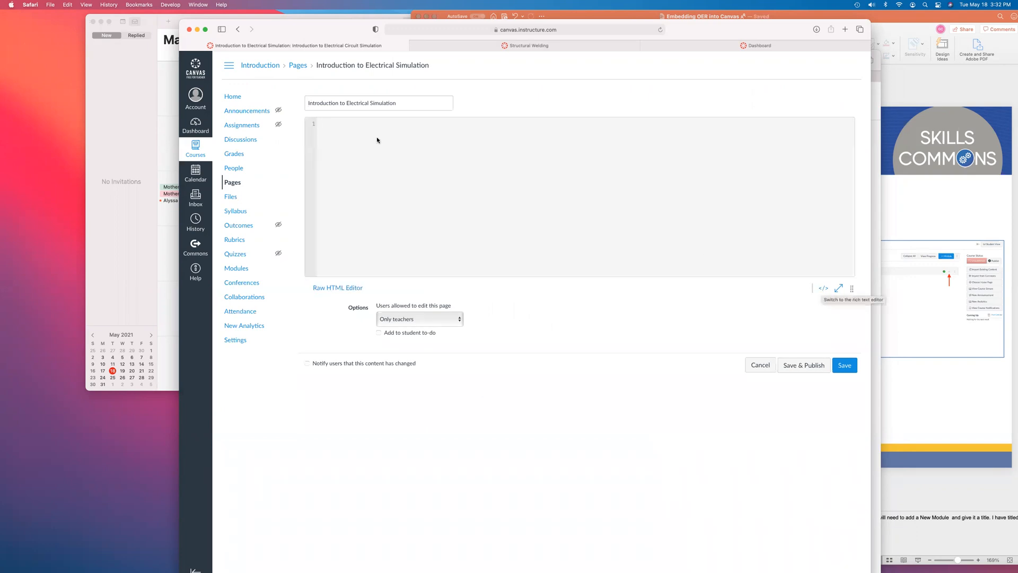
key("super+v")
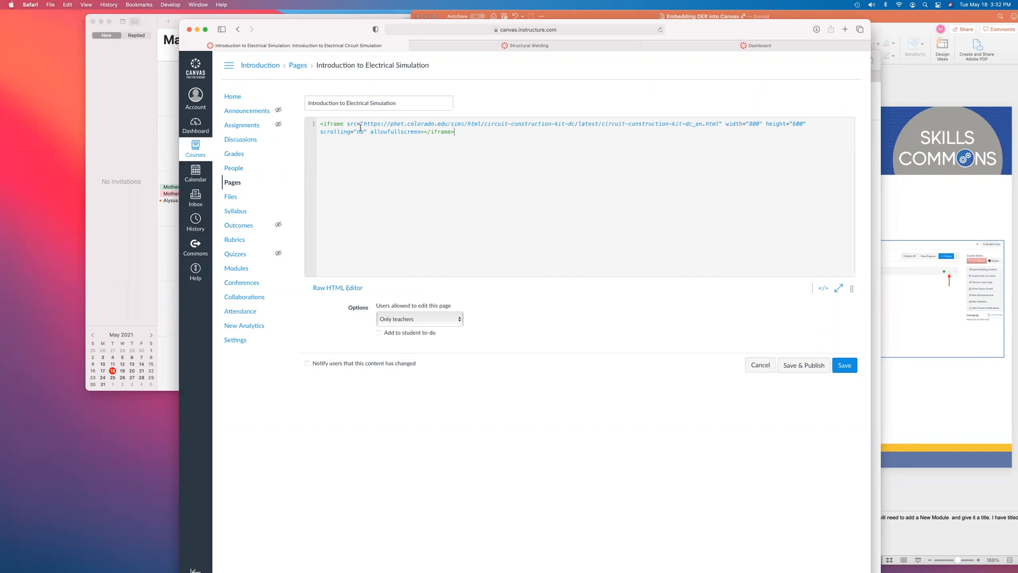
left_click(844, 365)
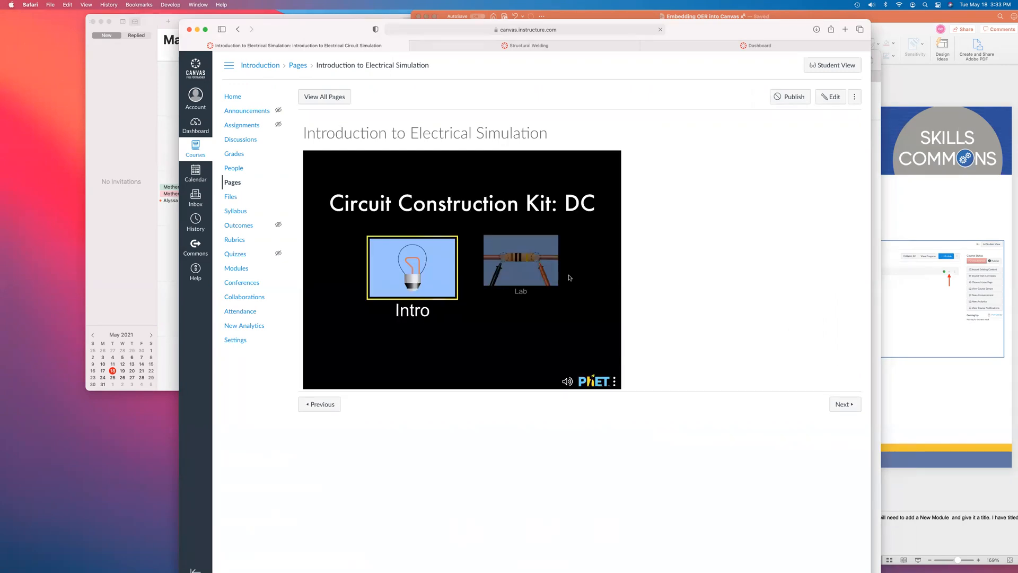
- Try out the embedded simulation by placing a voltmeter and an ammeter in the Intro screen and viewing the Lab screen
left_click(439, 274)
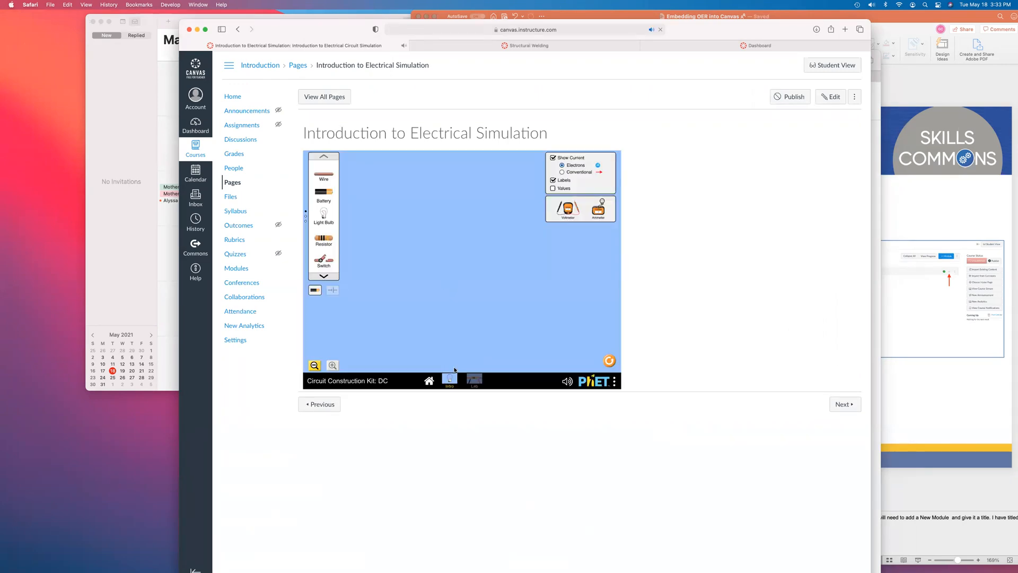
left_click_drag(324, 237, 325, 235)
left_click_drag(566, 216, 362, 212)
left_click_drag(599, 211, 493, 226)
left_click_drag(595, 215, 474, 249)
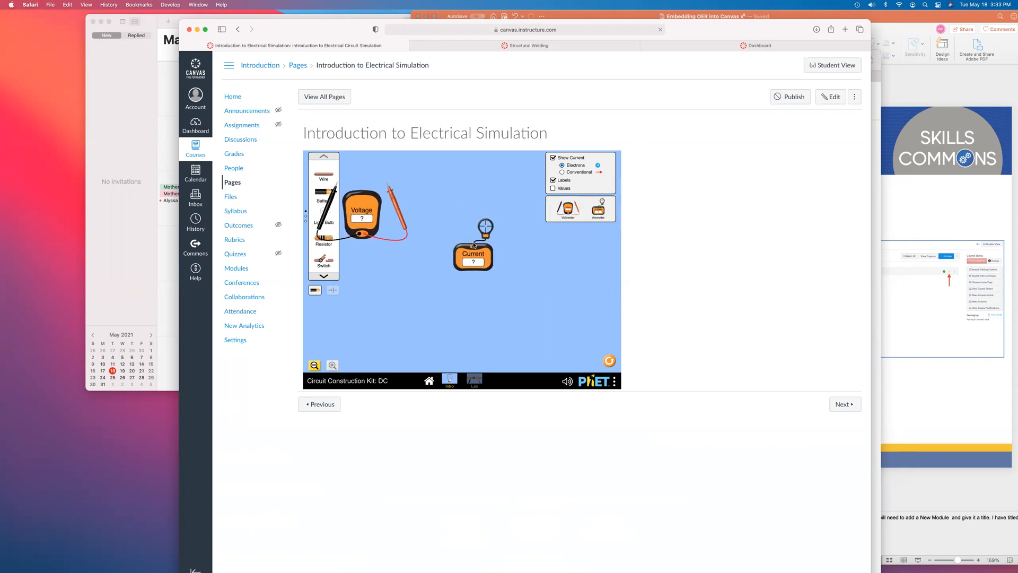
left_click_drag(370, 222, 412, 222)
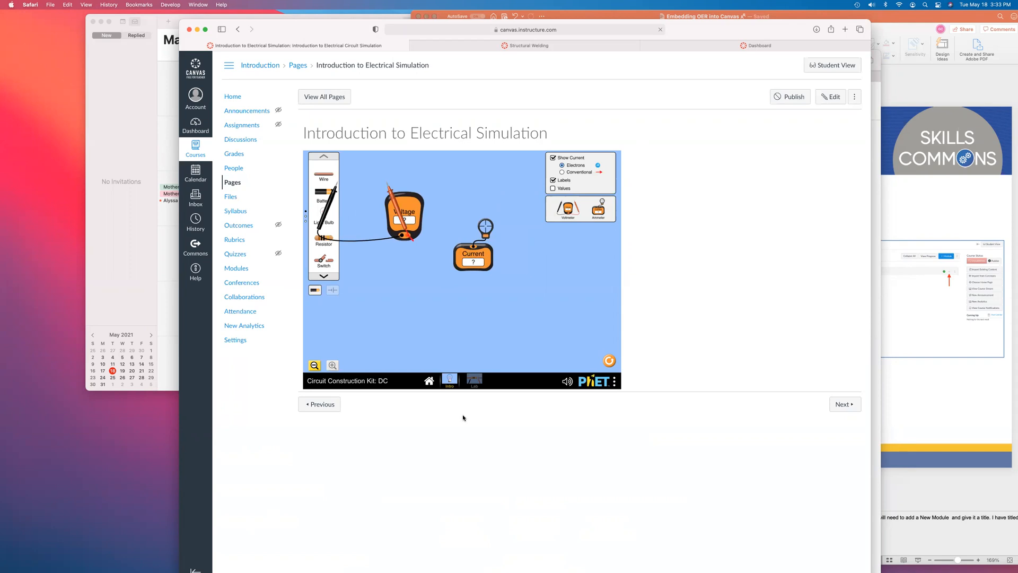
left_click(474, 379)
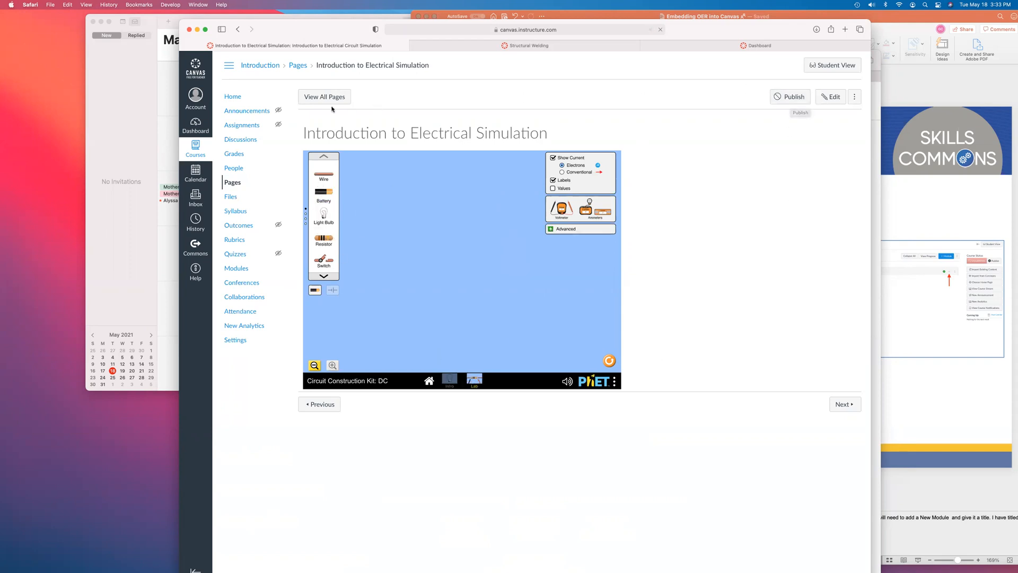
- Return to the course home and add a new page named test to the Simulation module
left_click(270, 69)
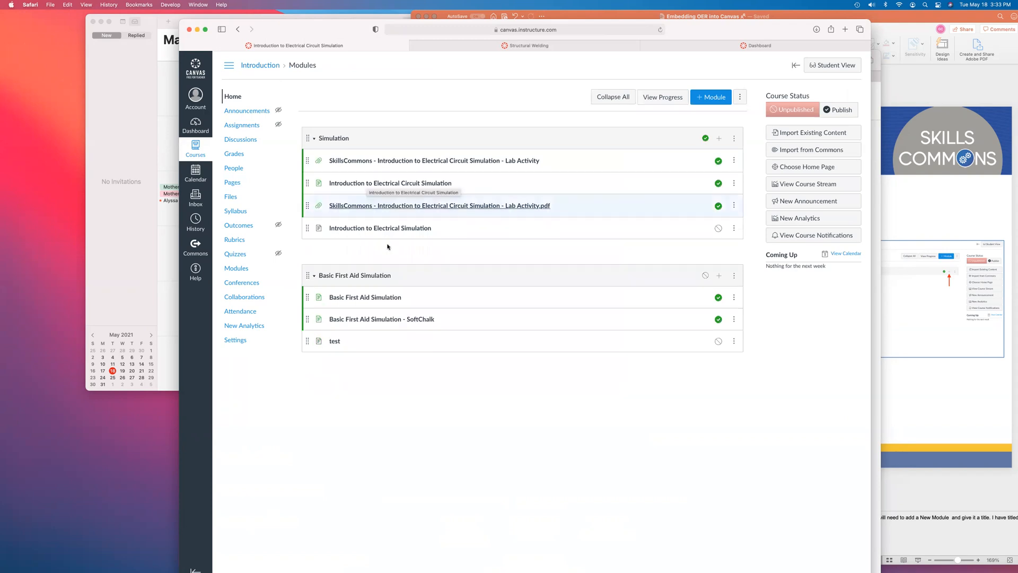
left_click(719, 139)
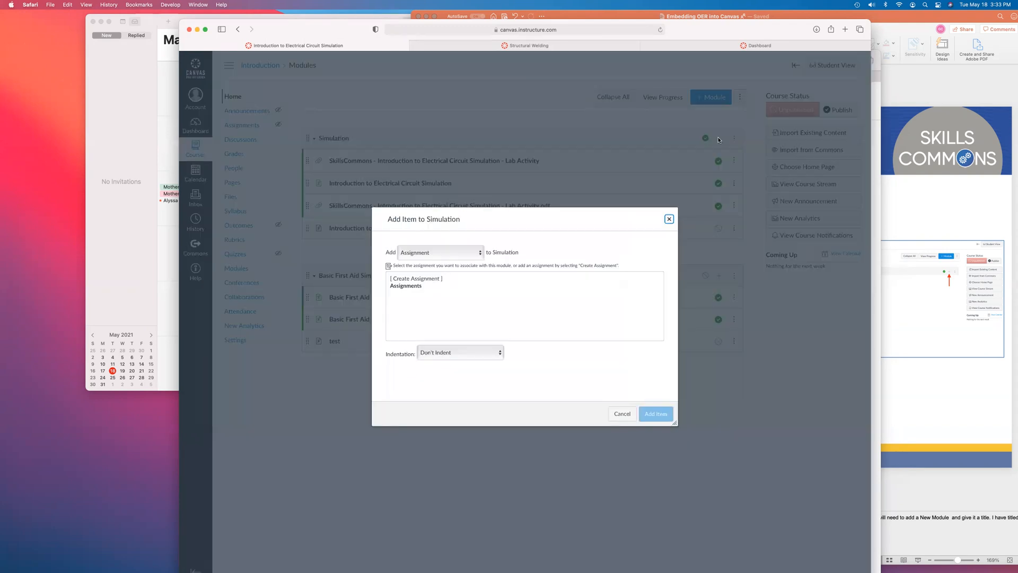
left_click(450, 253)
left_click(431, 277)
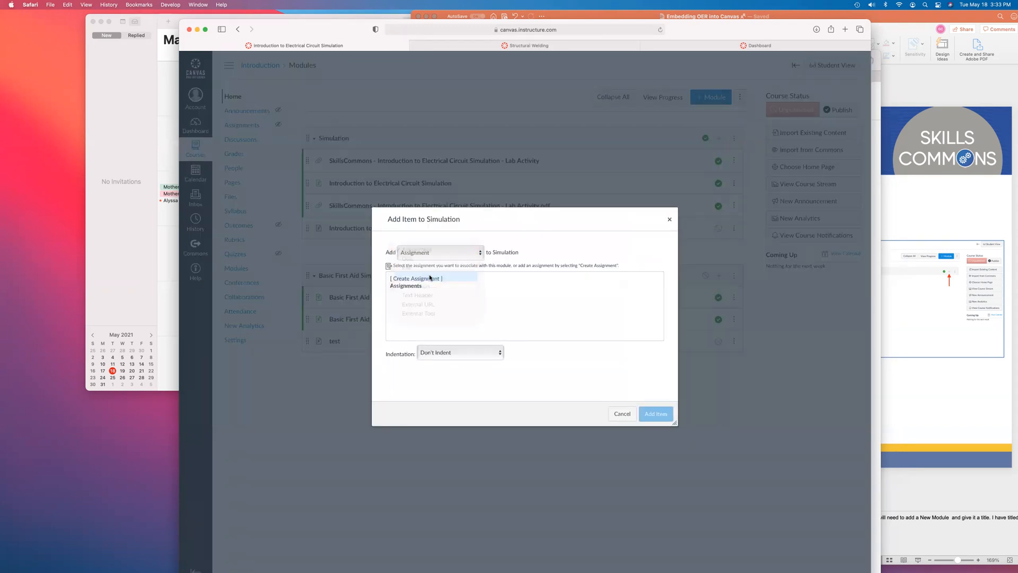
left_click(411, 279)
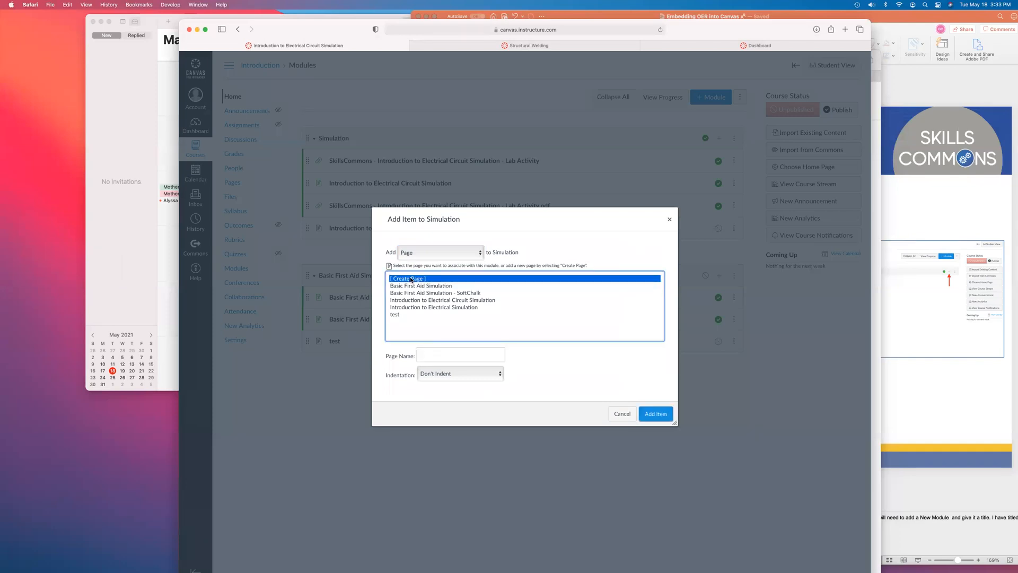
left_click(437, 357)
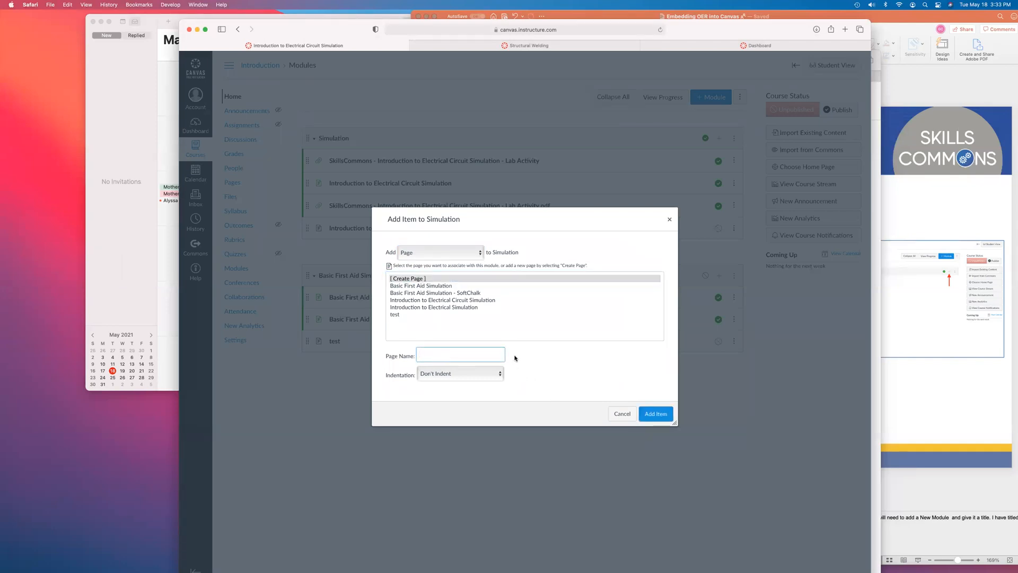
type("test")
left_click(653, 414)
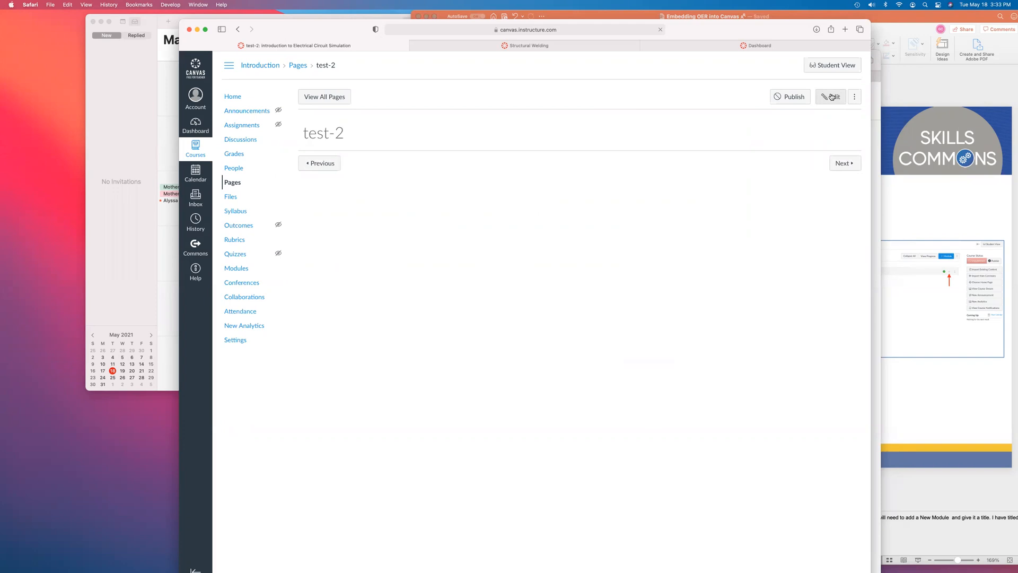
- Edit the new test page, paste the copied iframe code into its raw HTML, and discard the changes
left_click(832, 97)
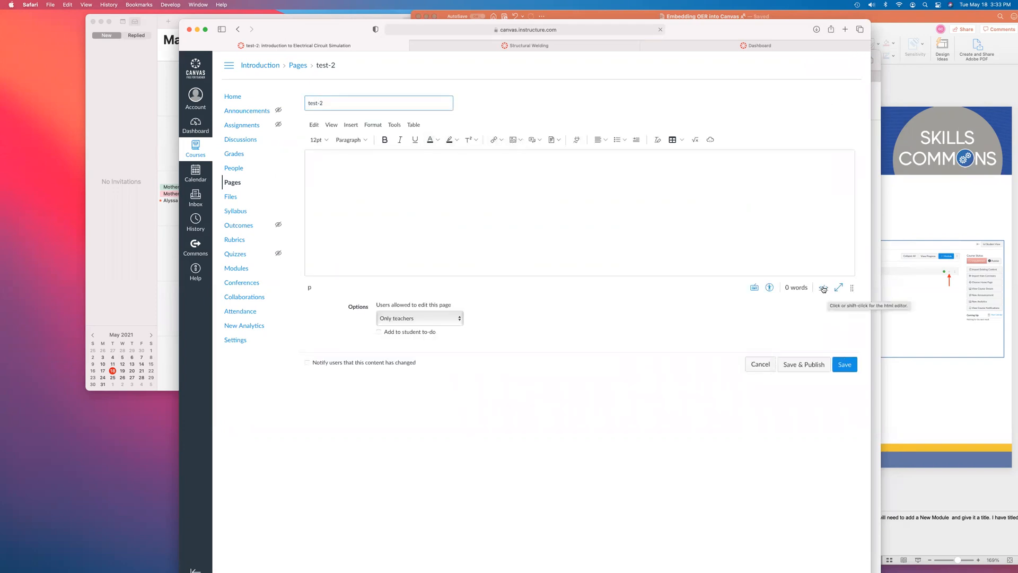
left_click(822, 289)
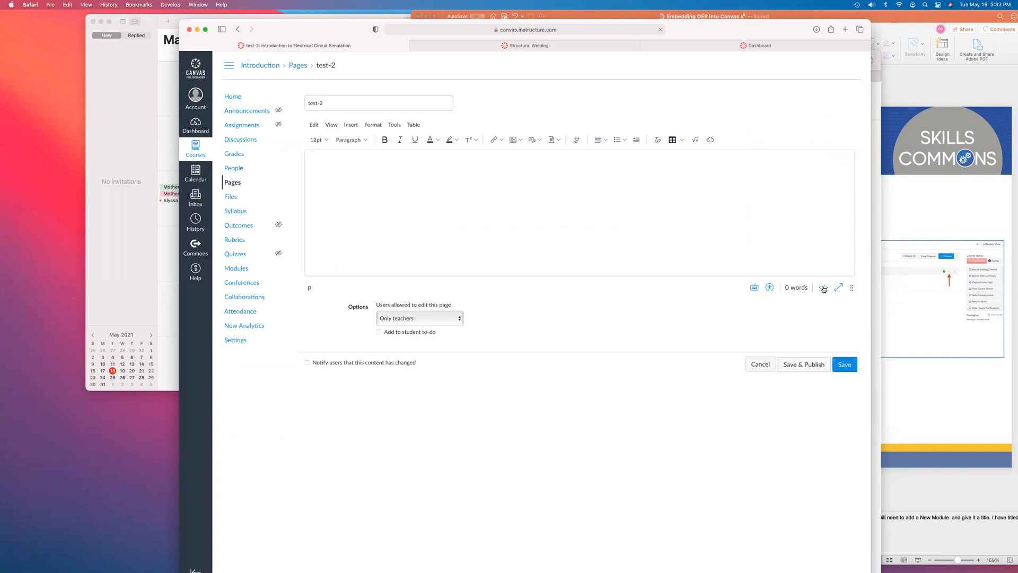
left_click(823, 289)
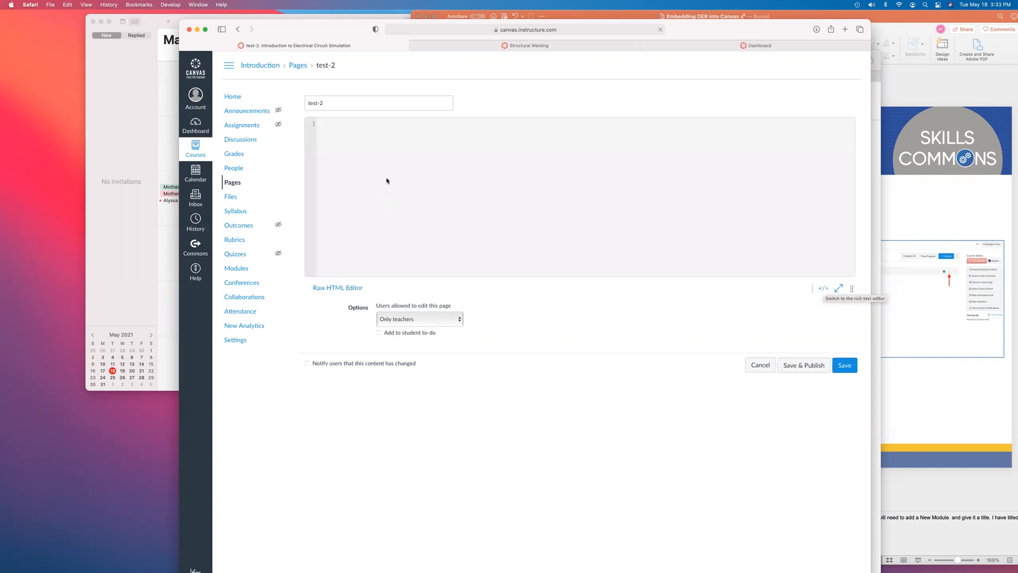
key("super+v")
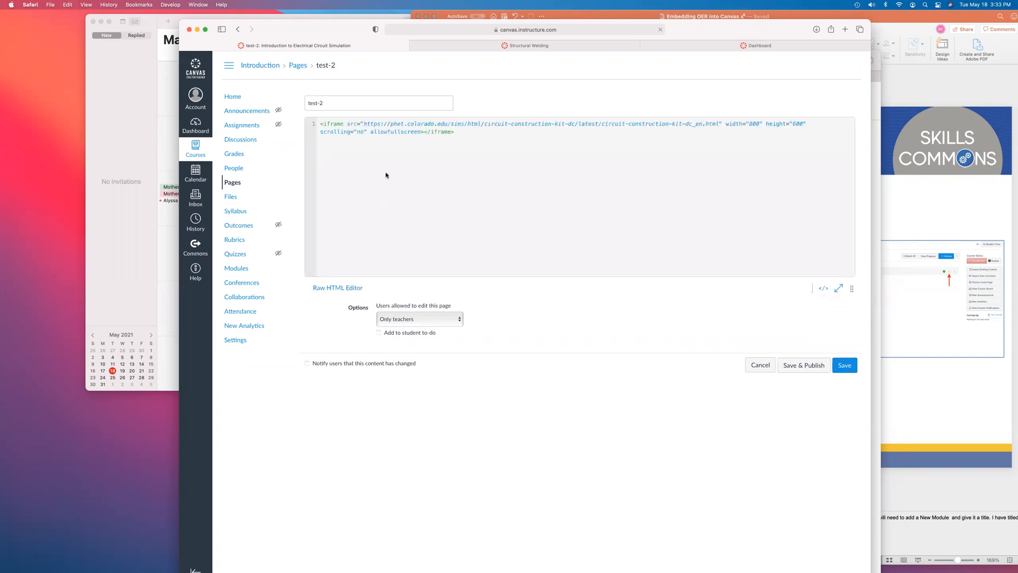
left_click(758, 366)
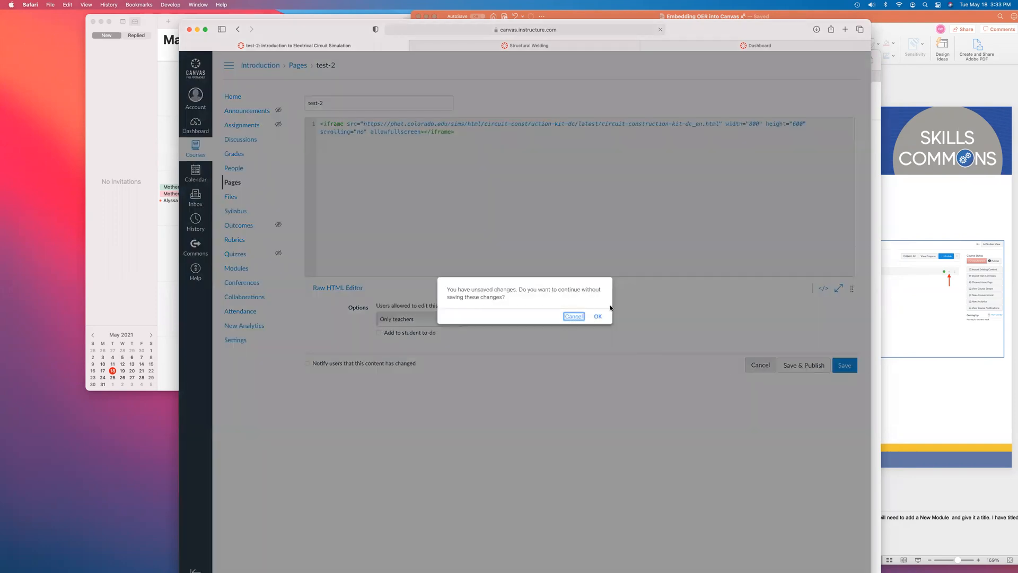
left_click(598, 316)
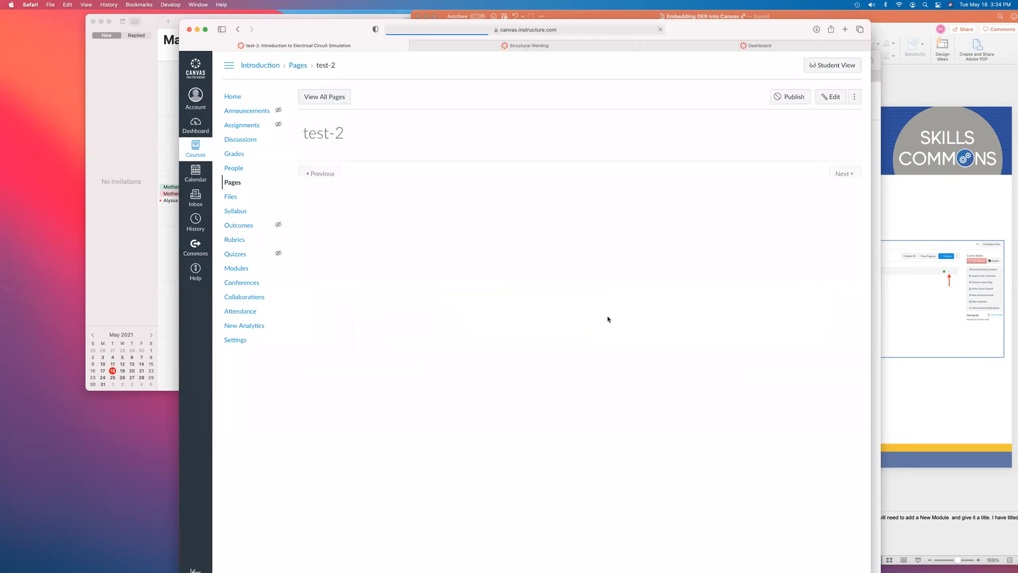
- Return to the course modules and duplicate the test page in the Simulation module
left_click(269, 68)
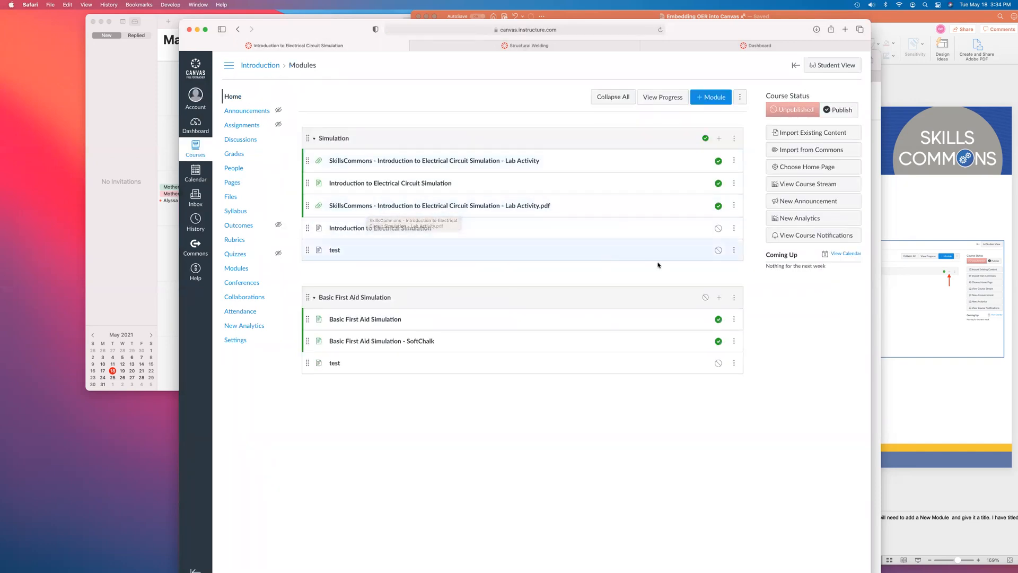
left_click(732, 250)
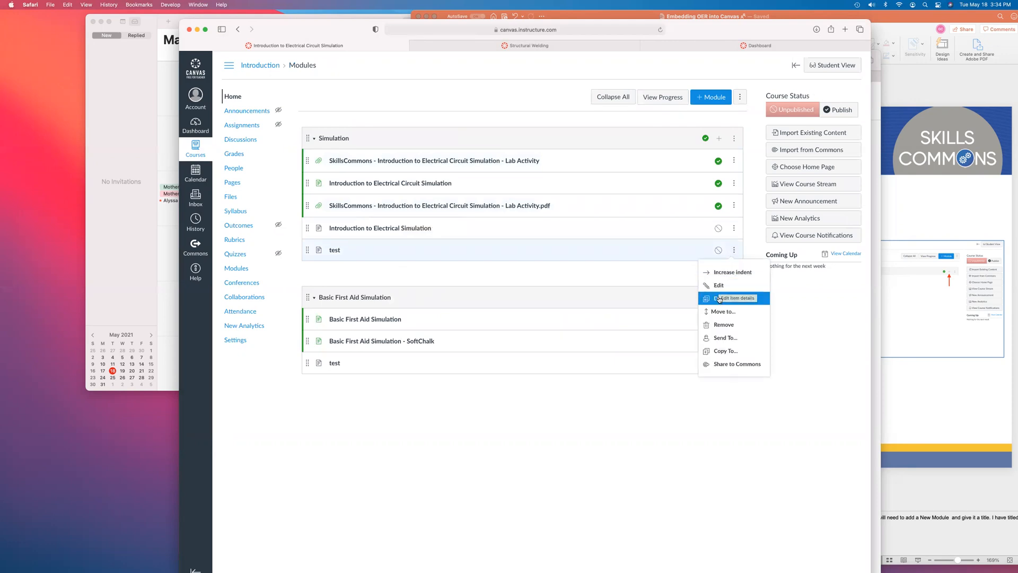
left_click(716, 299)
- Remove the duplicated test-2 Copy item and the test page from the Simulation module
left_click(734, 272)
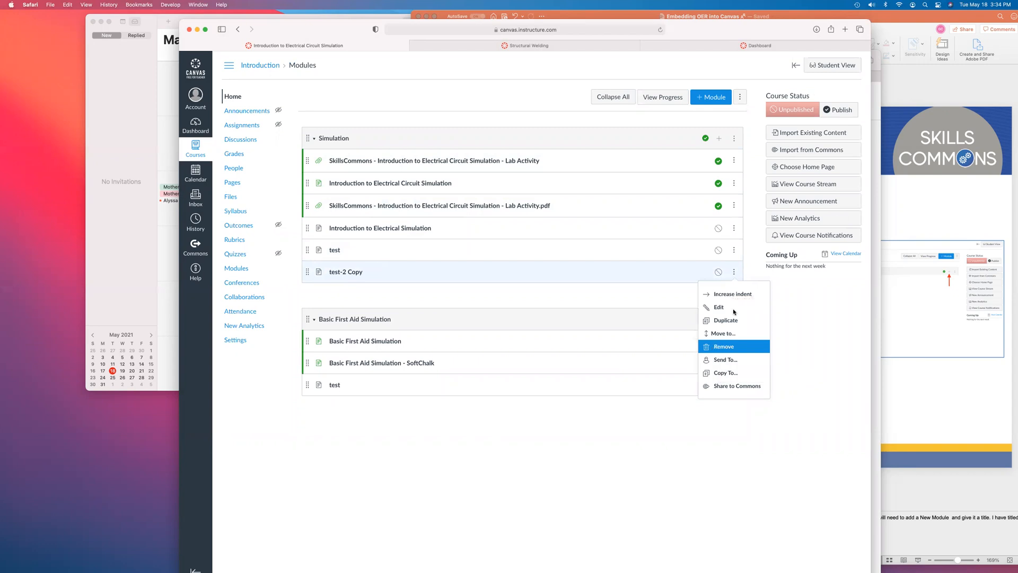
key("Return")
left_click(598, 313)
left_click(734, 250)
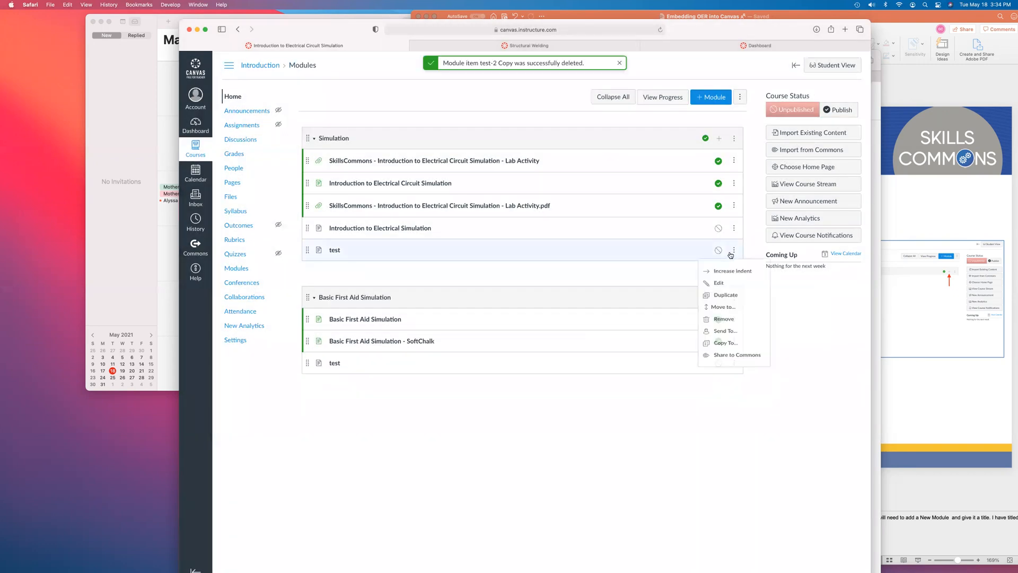
left_click(713, 322)
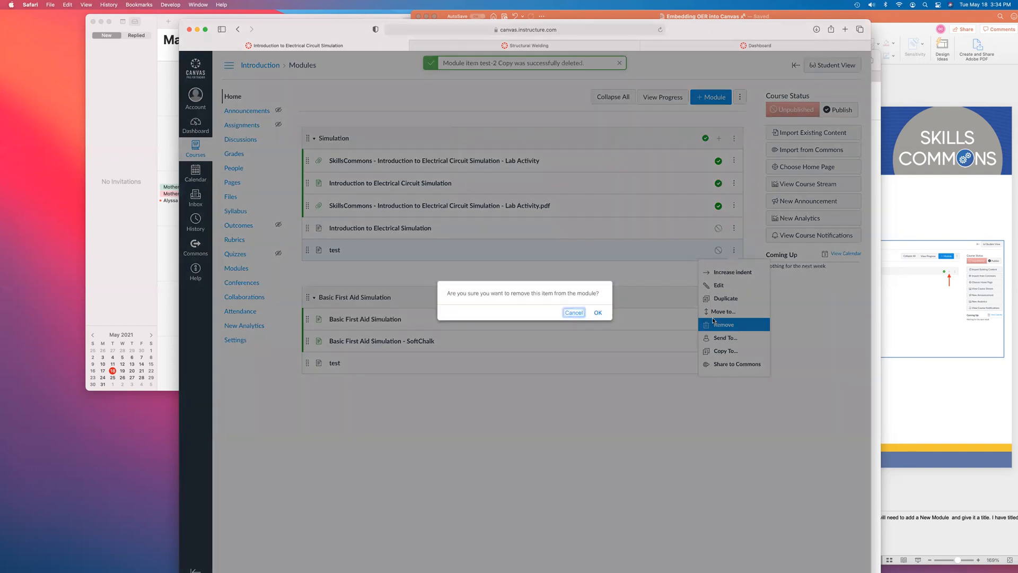
left_click(598, 314)
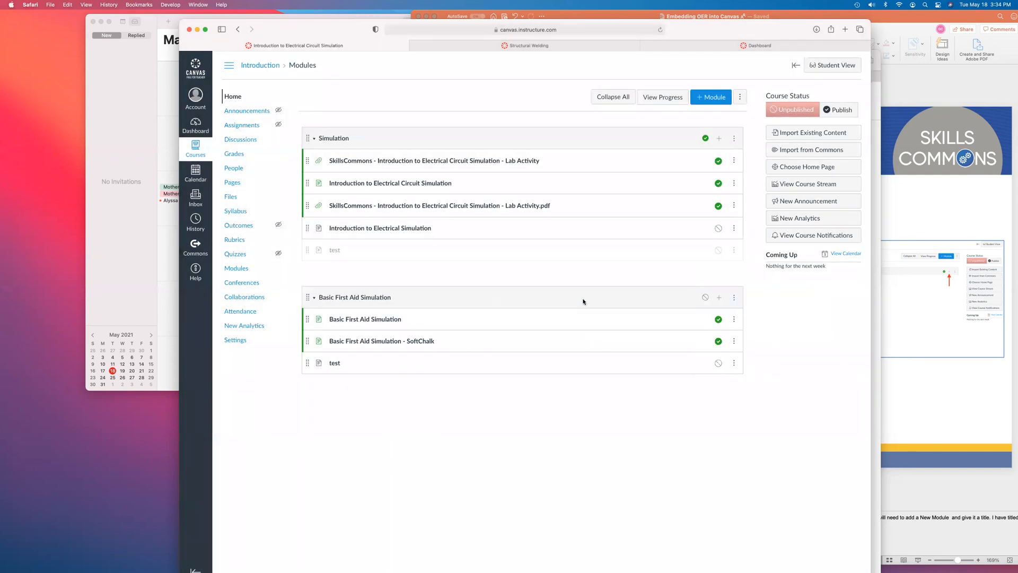
- Switch to the PowerPoint presentation, start the slide show at the Upload to Canvas slide, and advance to the next slide
left_click(908, 370)
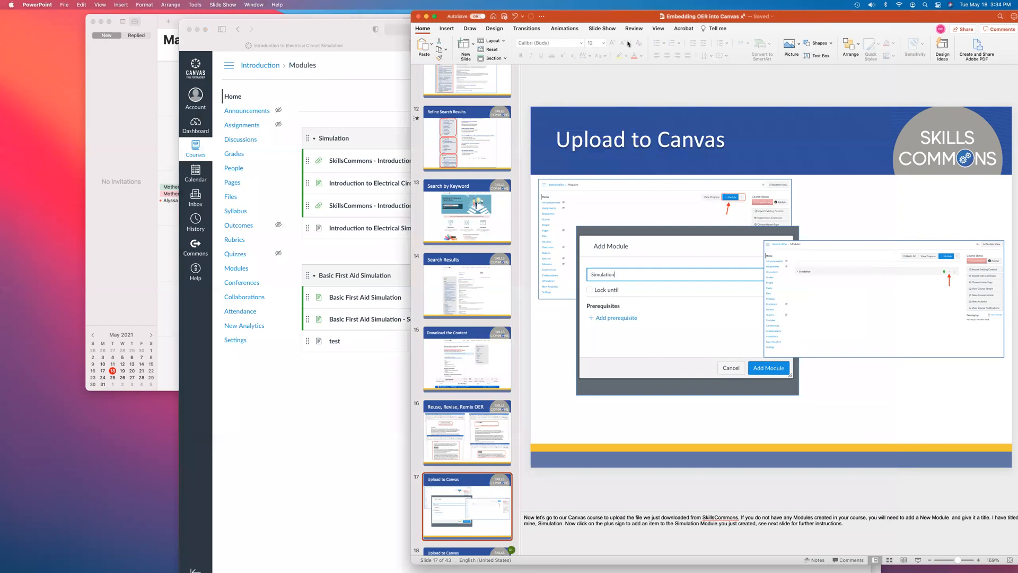
left_click_drag(615, 20, 402, 4)
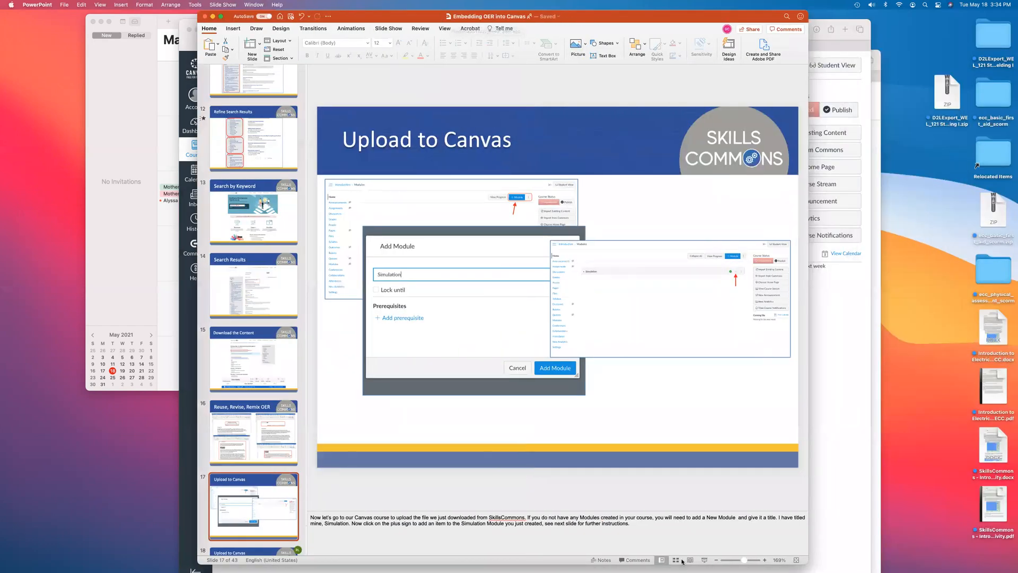
left_click(705, 560)
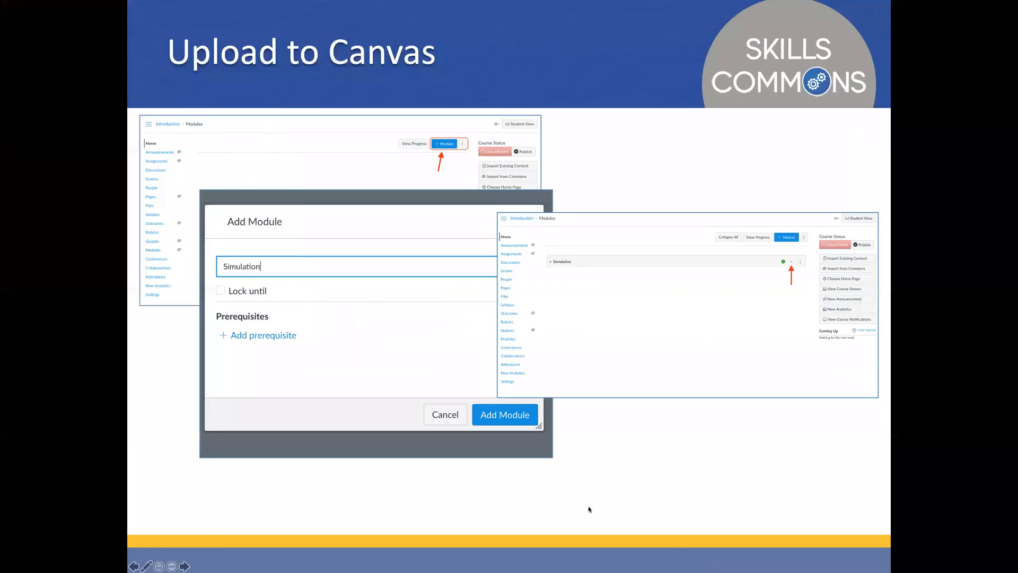
left_click(559, 462)
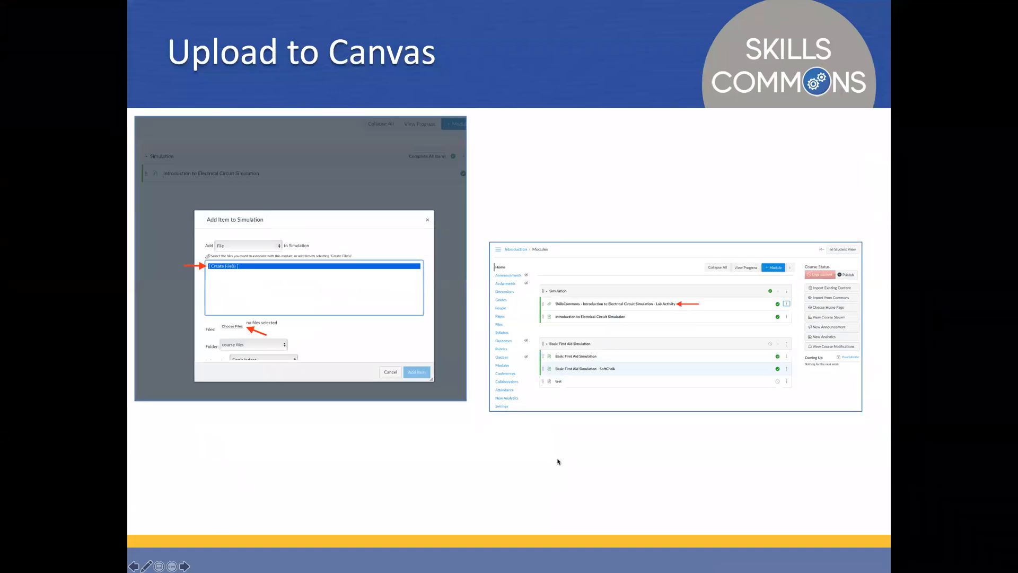
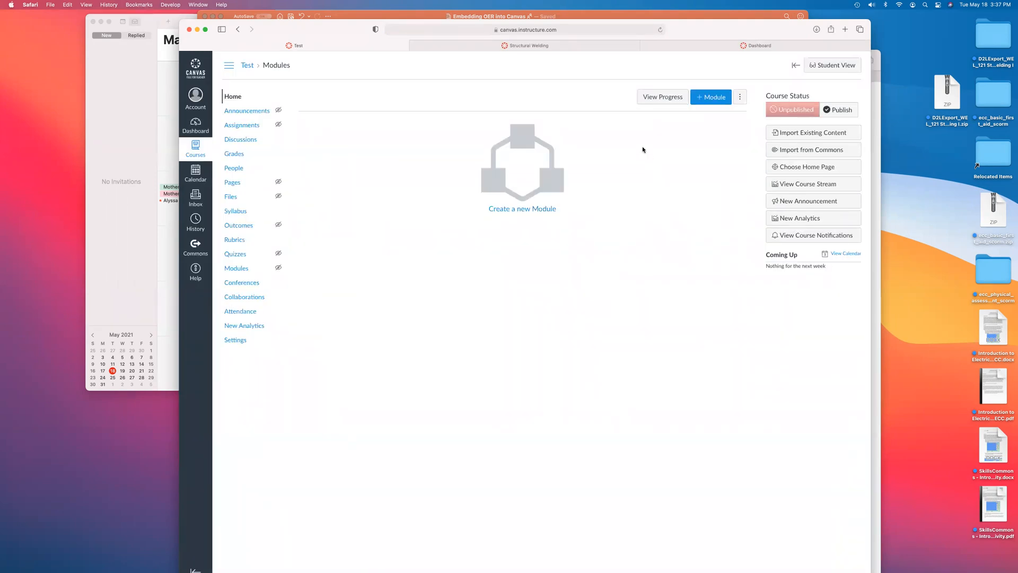
- Open the existing-content import page of the Test course and look through the available content types
left_click(792, 133)
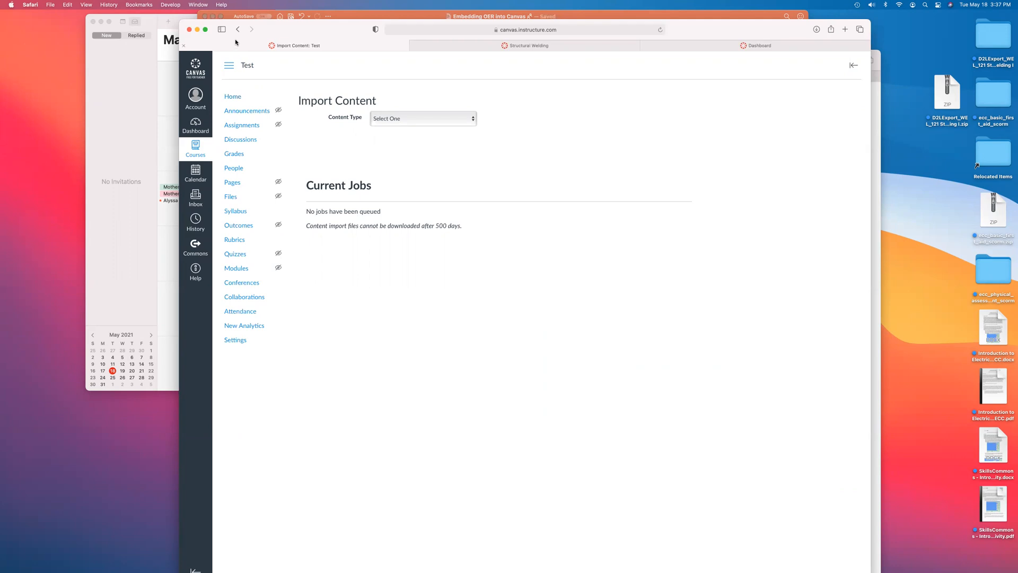
left_click(409, 32)
left_click_drag(343, 41, 365, 67)
left_click(261, 54)
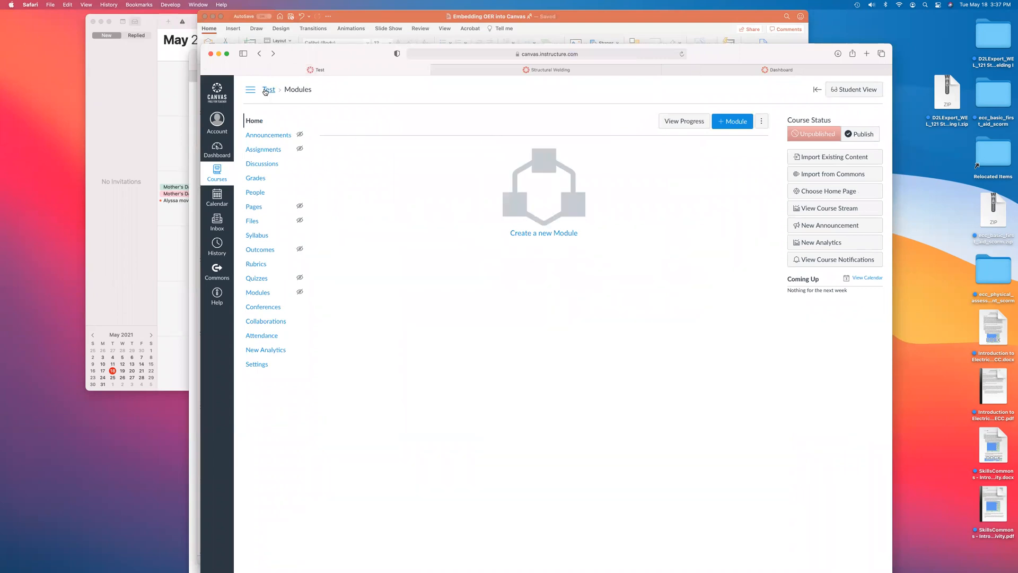
left_click(819, 158)
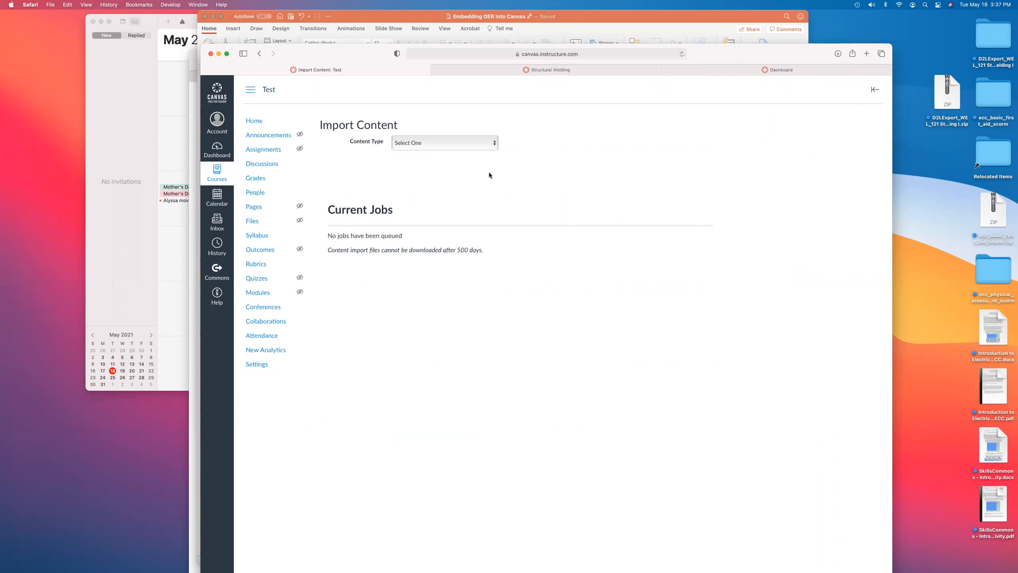
left_click(439, 144)
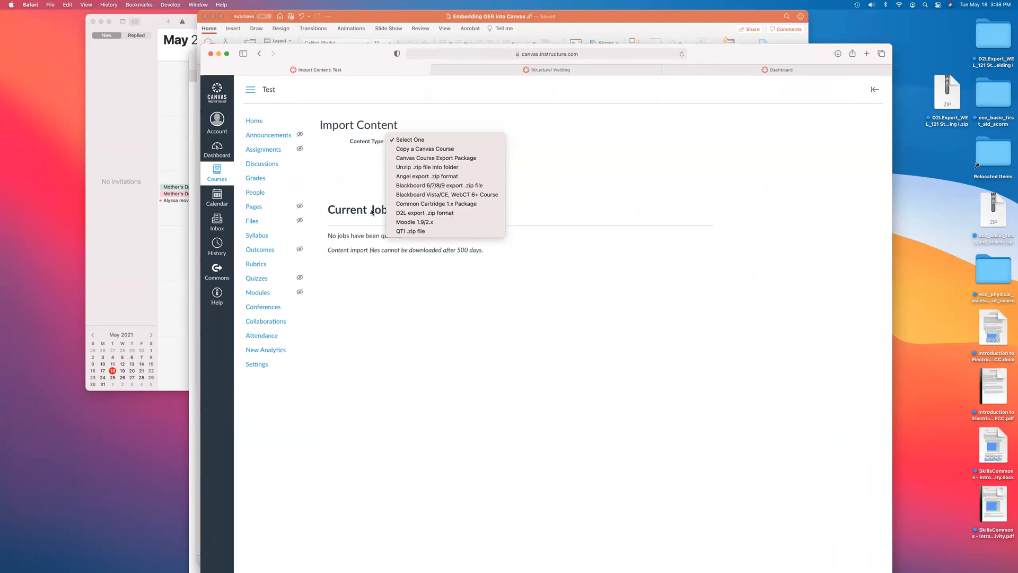
left_click(193, 199)
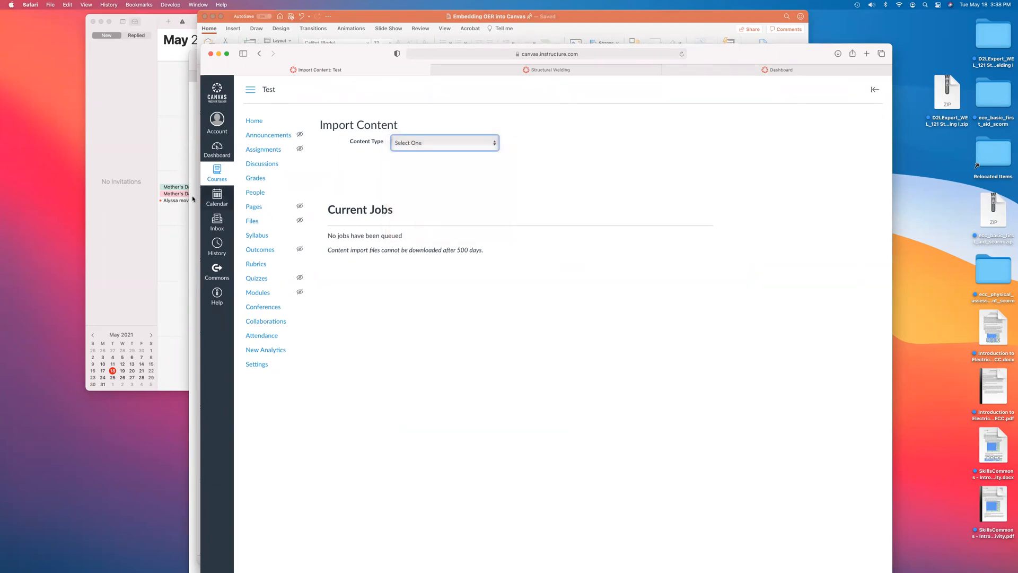
- View the WEL 121 course zip file entry on SkillsCommons, then show PowerPoint's Download the Content slide full screen and exit the show
left_click(193, 200)
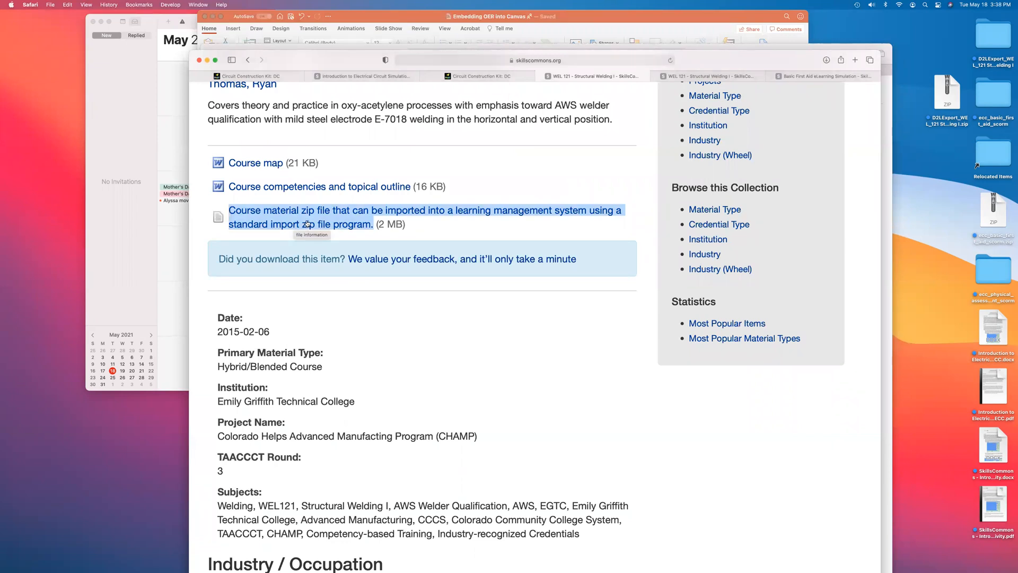
left_click(597, 13)
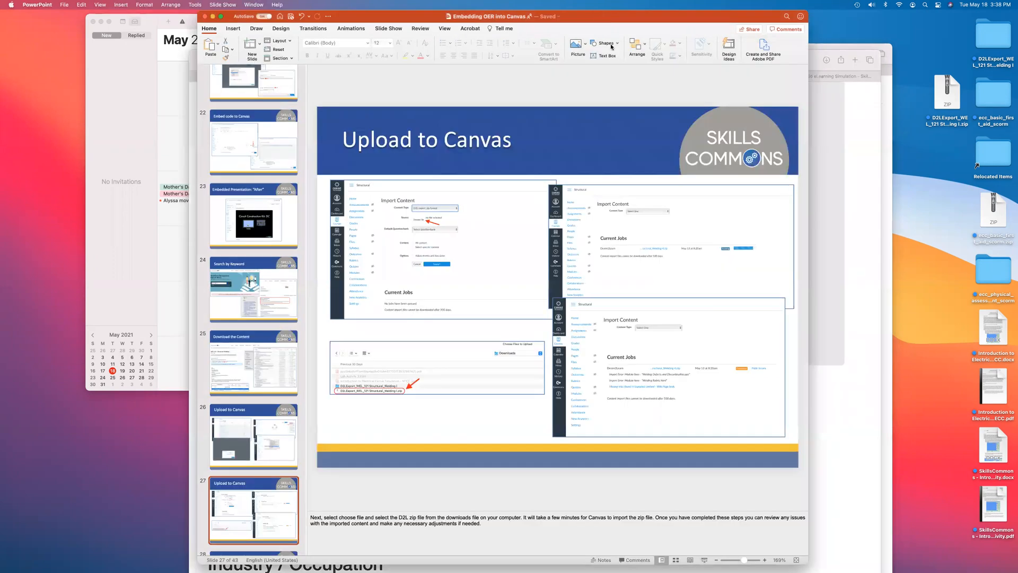
left_click(268, 355)
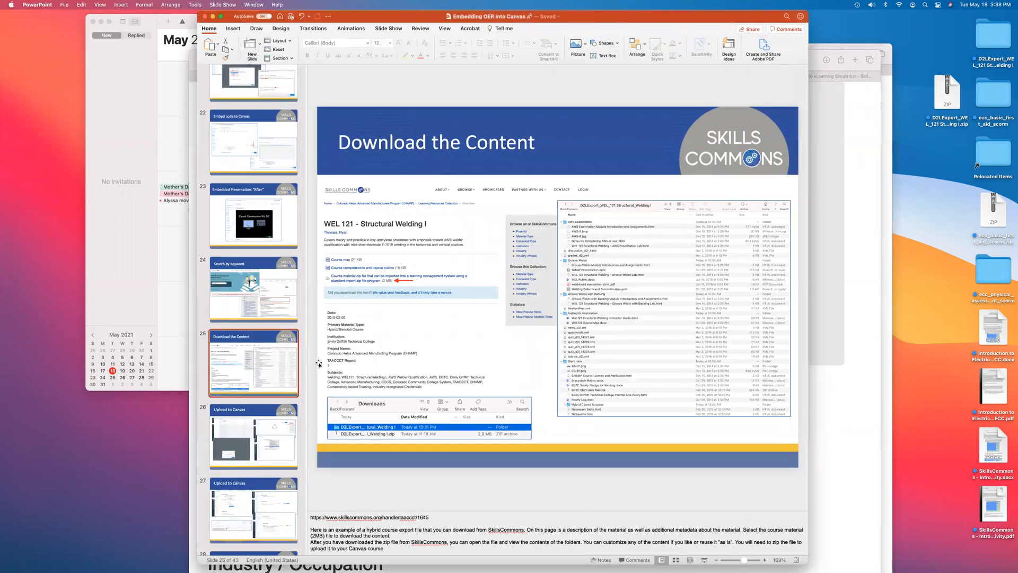
left_click(704, 560)
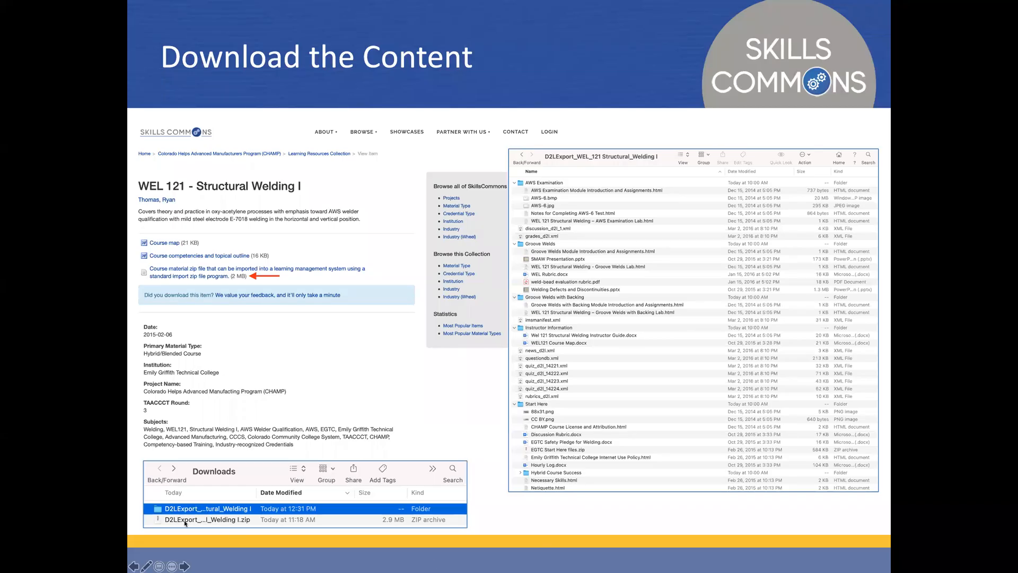
key("Escape")
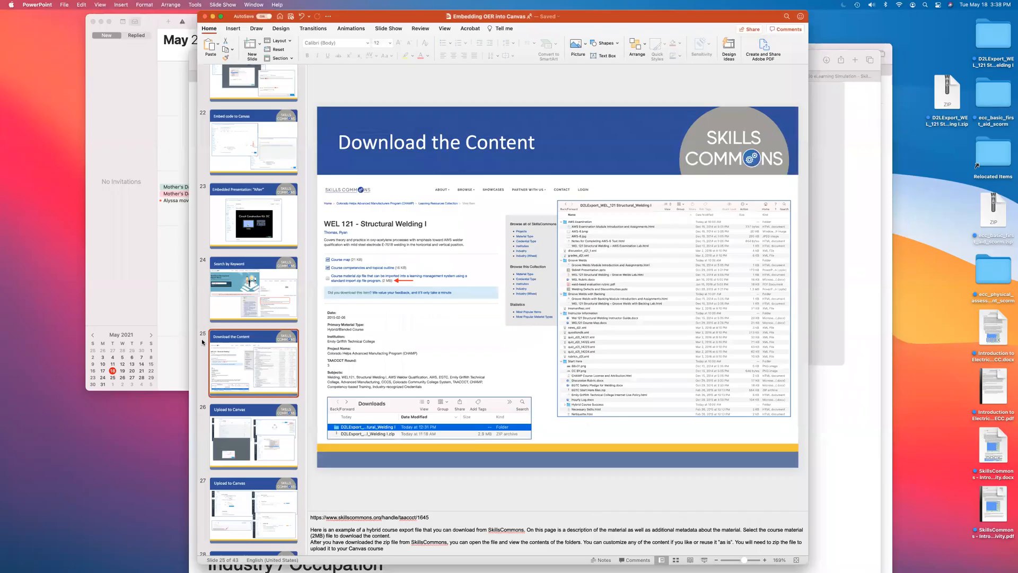
- Return to the Canvas import page in Safari and look at the D2L export .zip format among the content types
left_click(888, 248)
left_click(444, 143)
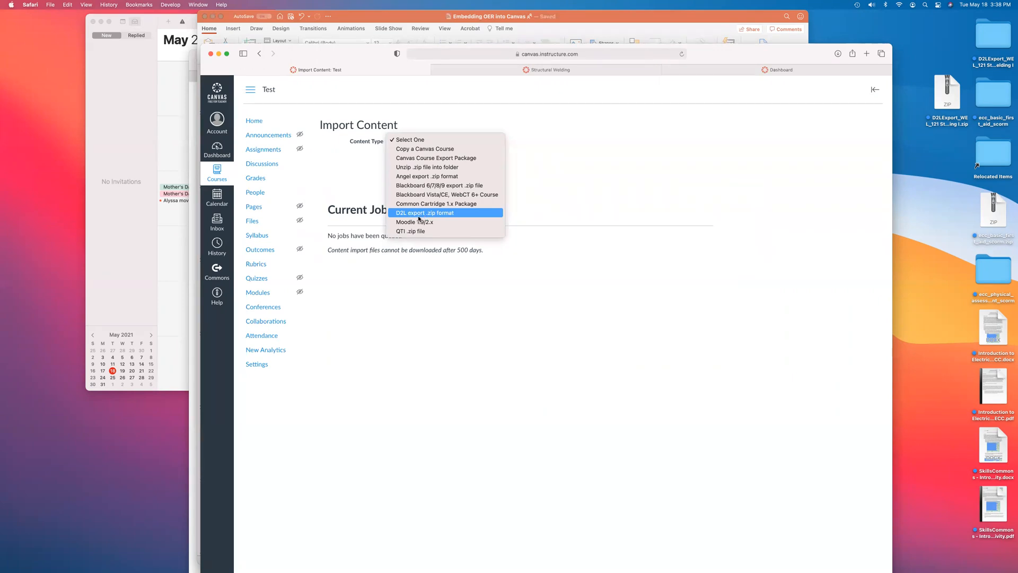
left_click(614, 270)
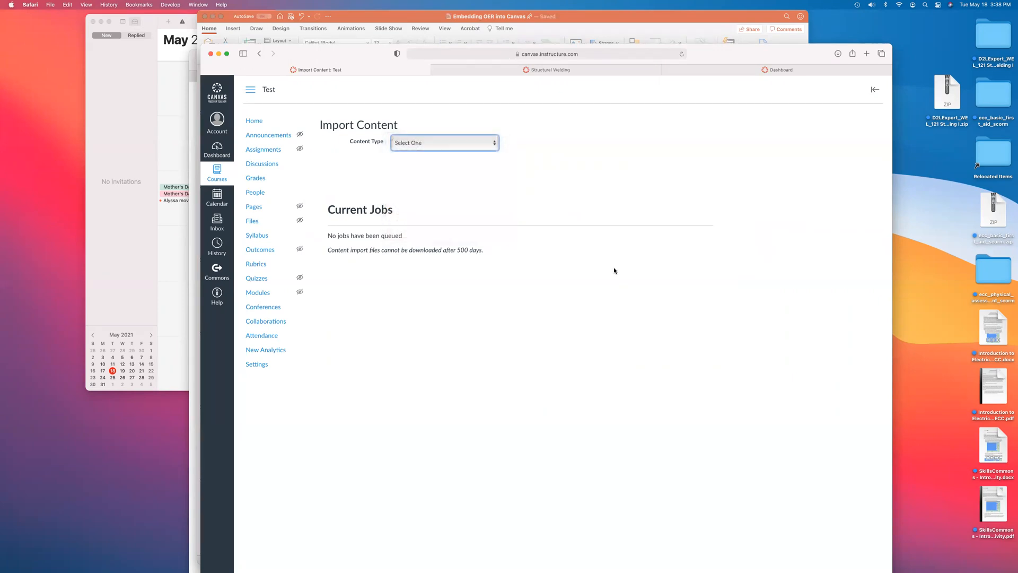
- Open the Structural Welding course and view both pages of the WEL121 Course Map document
left_click(216, 176)
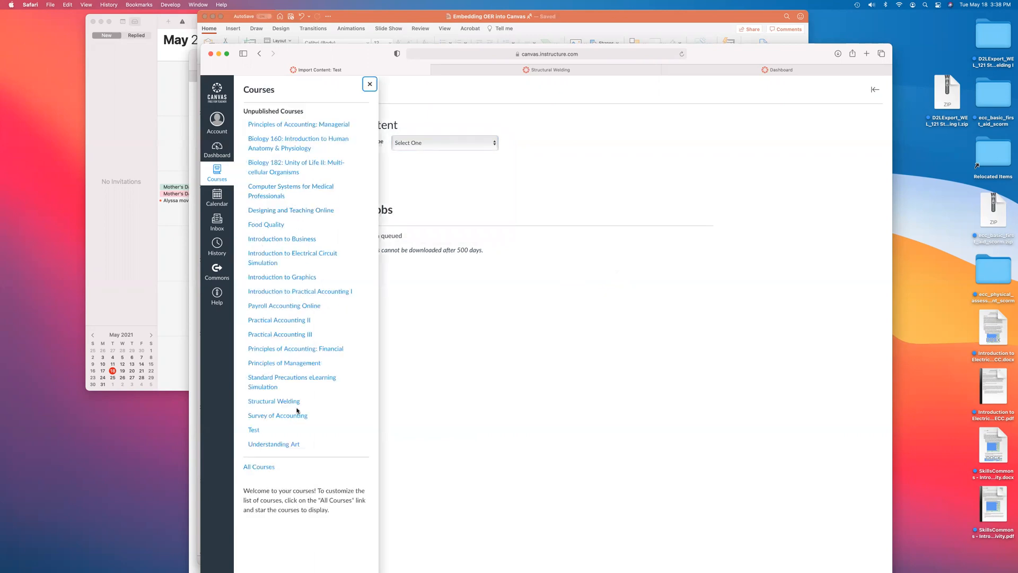
left_click(272, 401)
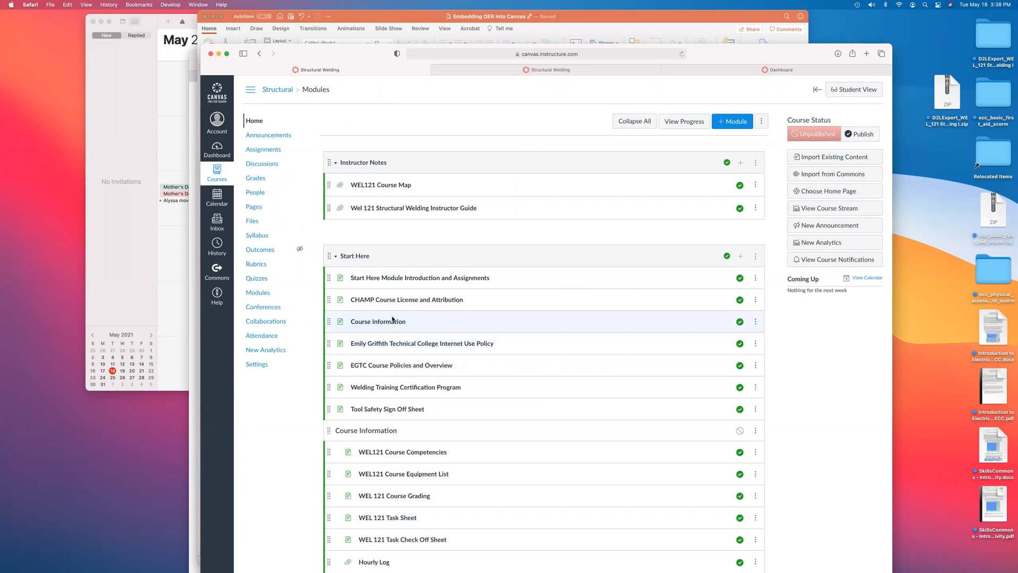
left_click(391, 185)
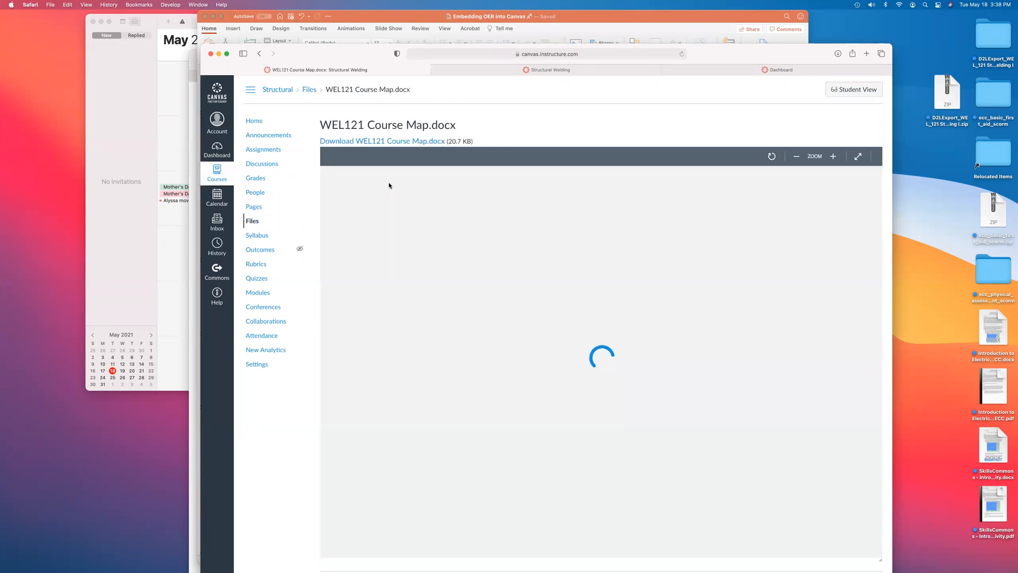
scroll(462, 270, "down", 3)
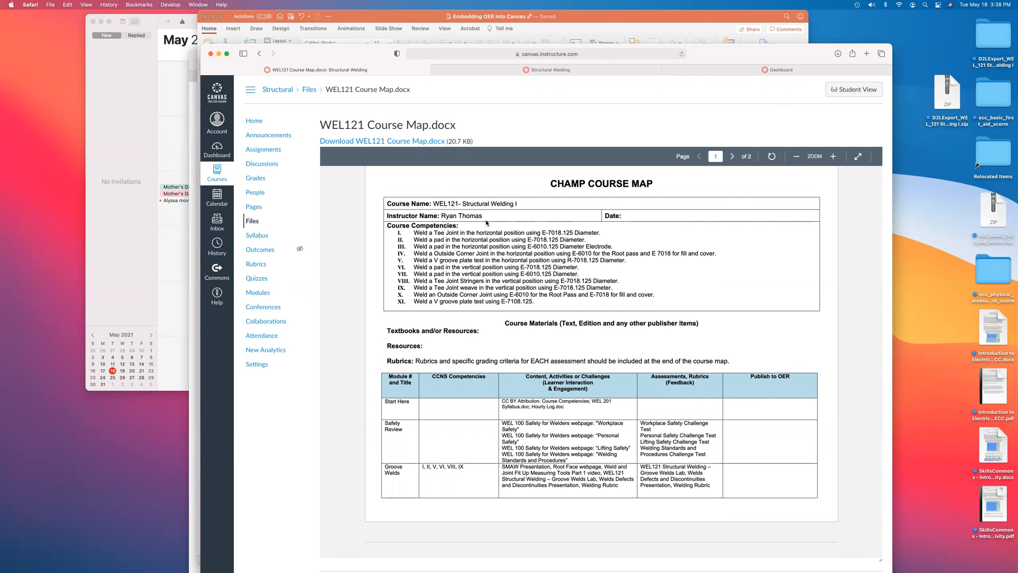
left_click(730, 157)
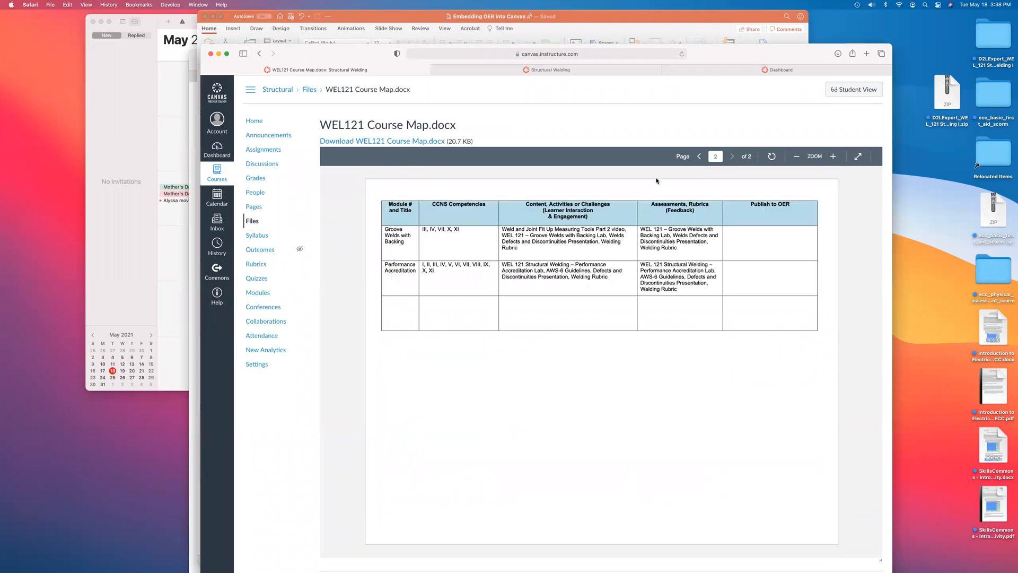
- Return to the course home page, open the Wel 121 Structural Welding Instructor Guide and read through its first pages
left_click(256, 121)
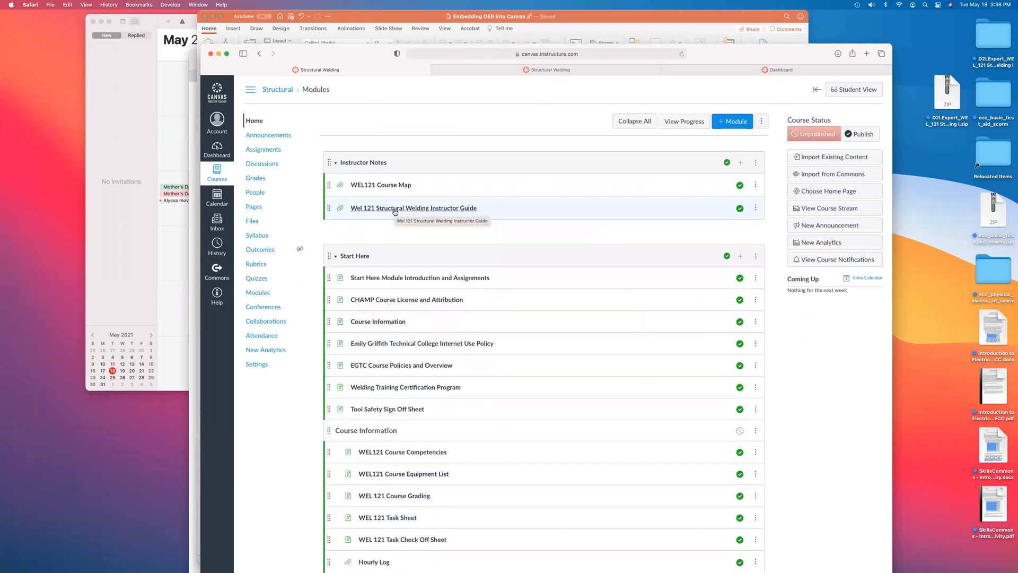
left_click(394, 209)
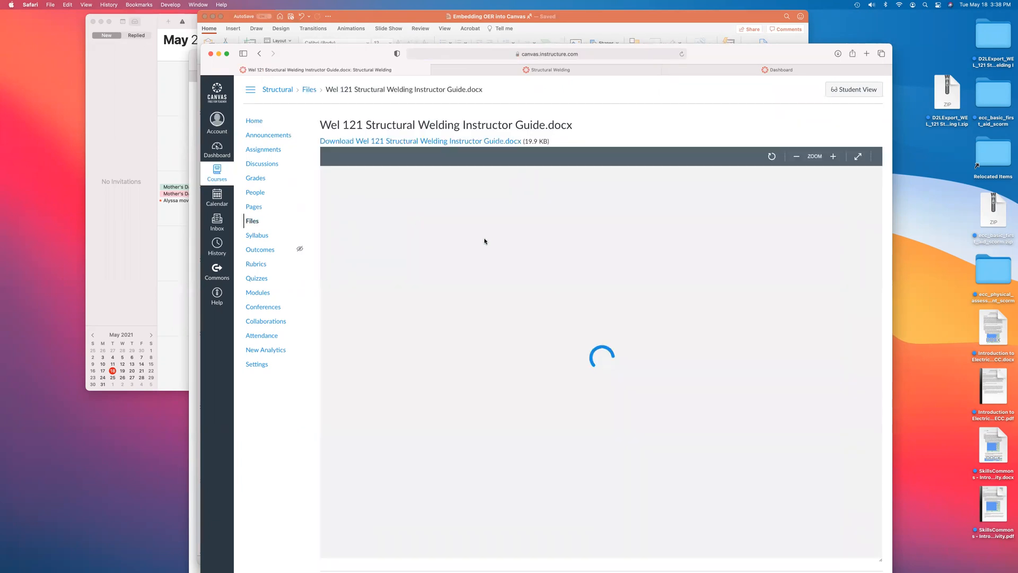
scroll(579, 279, "down", 10)
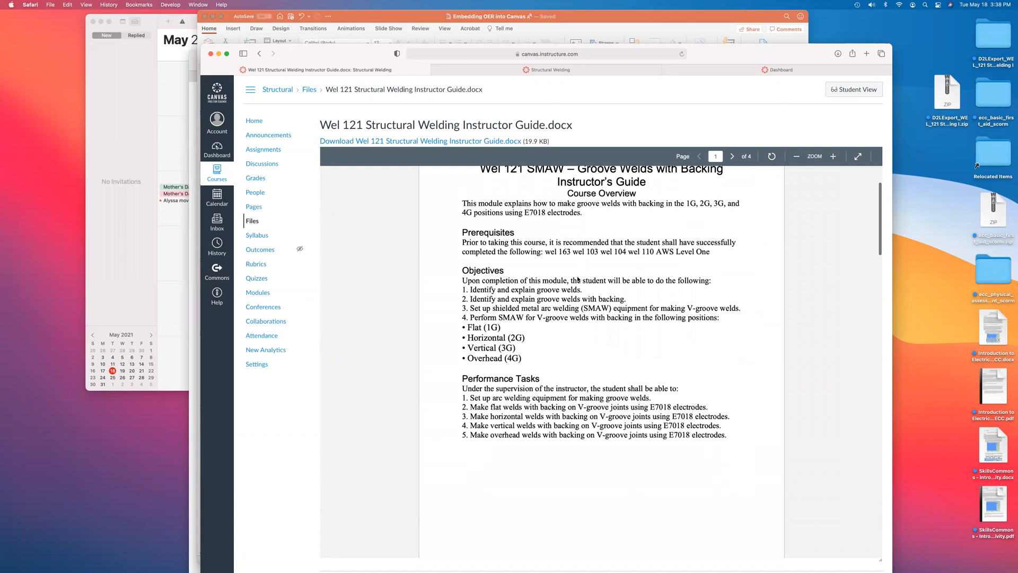
scroll(652, 196, "down", 2)
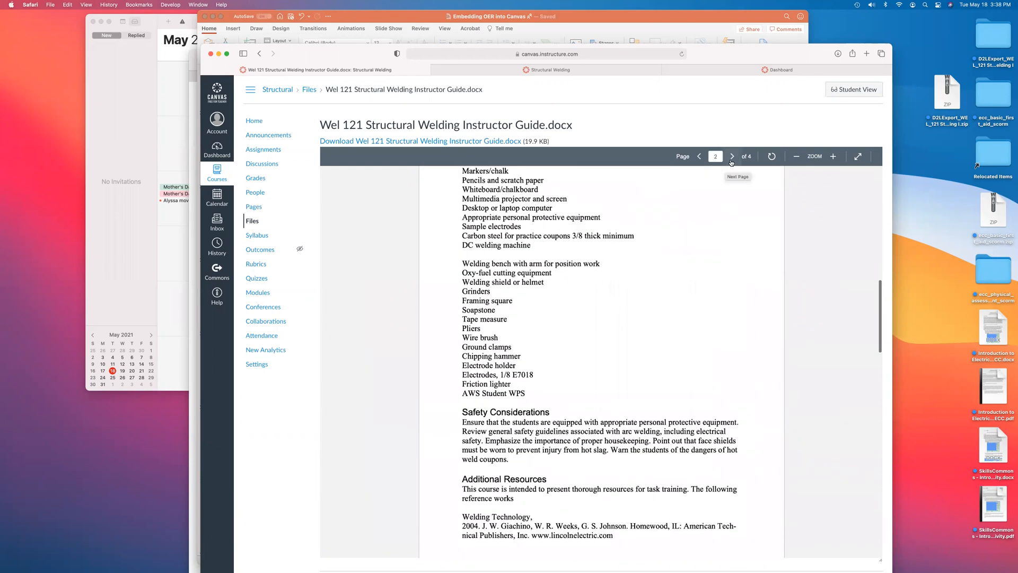
scroll(723, 191, "down", 5)
- Advance from the instructor guide through the Start Here introduction and CHAMP Course License and Attribution pages to the Course Information page
left_click_drag(729, 56, 702, 23)
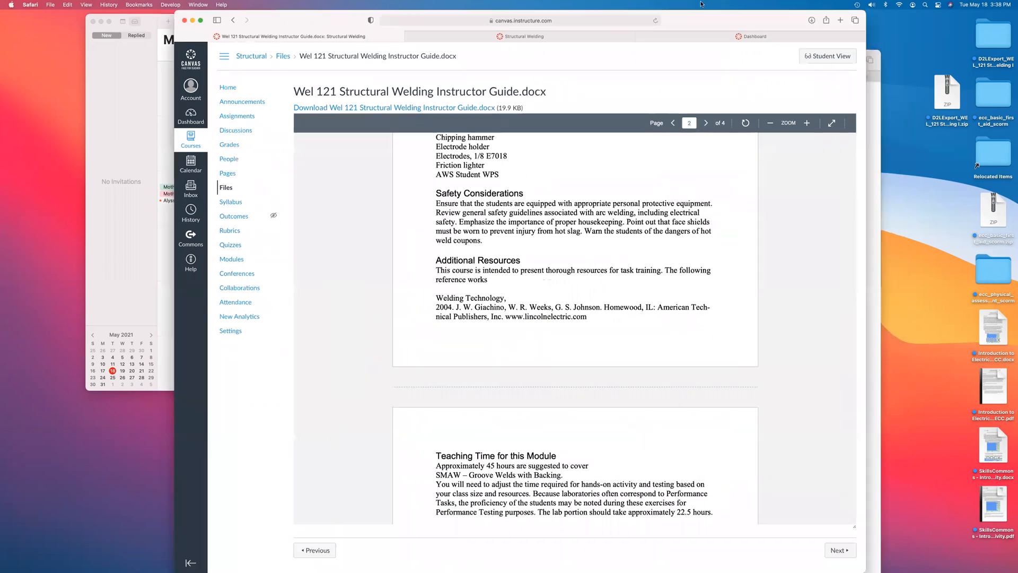
left_click(838, 551)
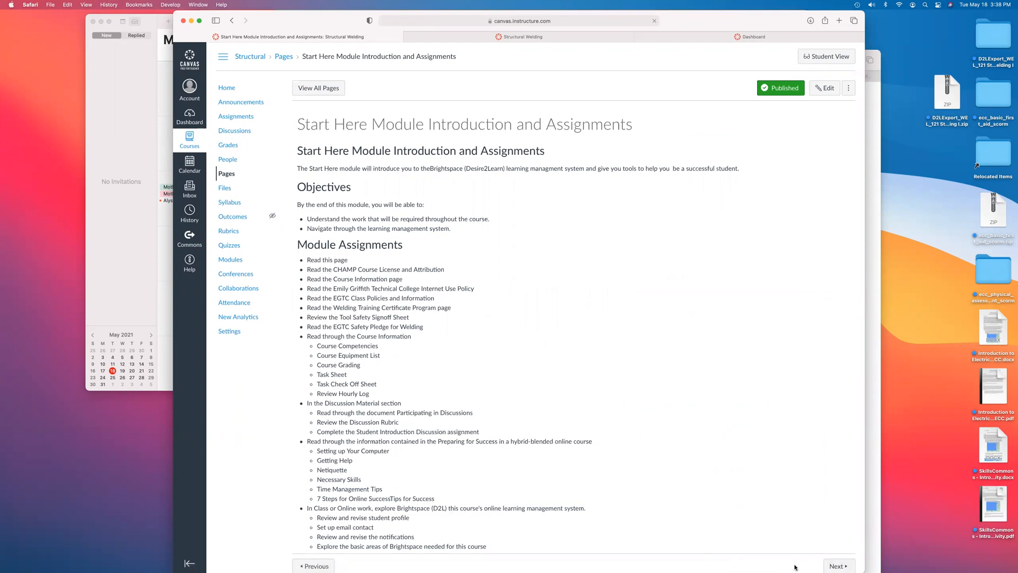
left_click(835, 566)
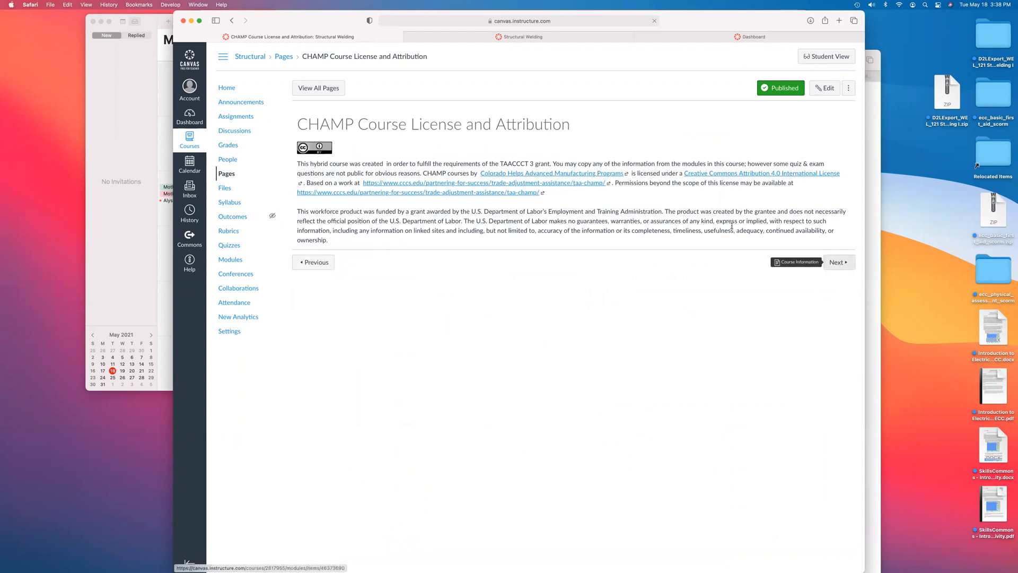
left_click(841, 264)
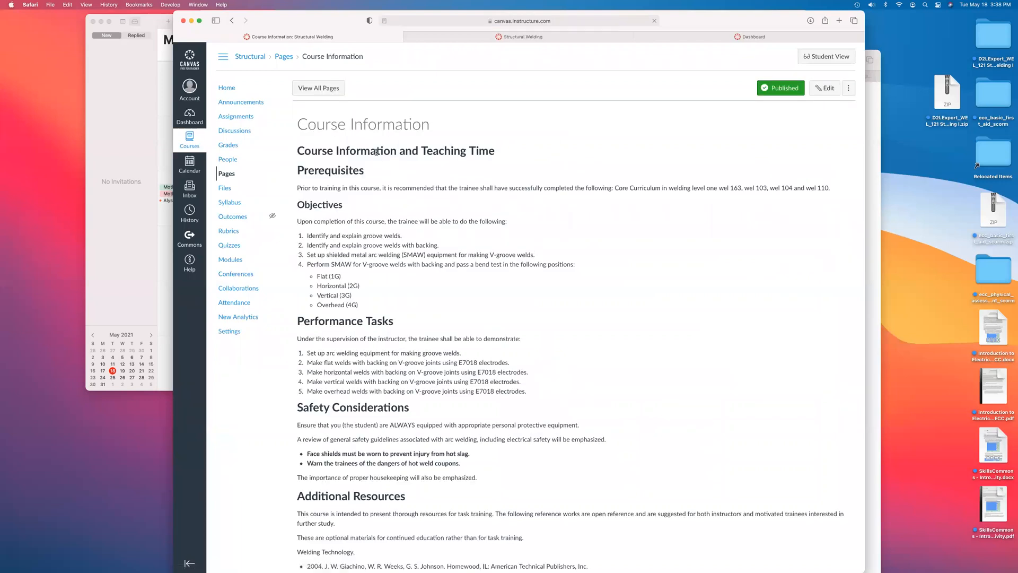
- Return to the Structural Welding home page and look through its modules from Start Here down to Groove Welds
left_click(248, 58)
scroll(352, 170, "down", 3)
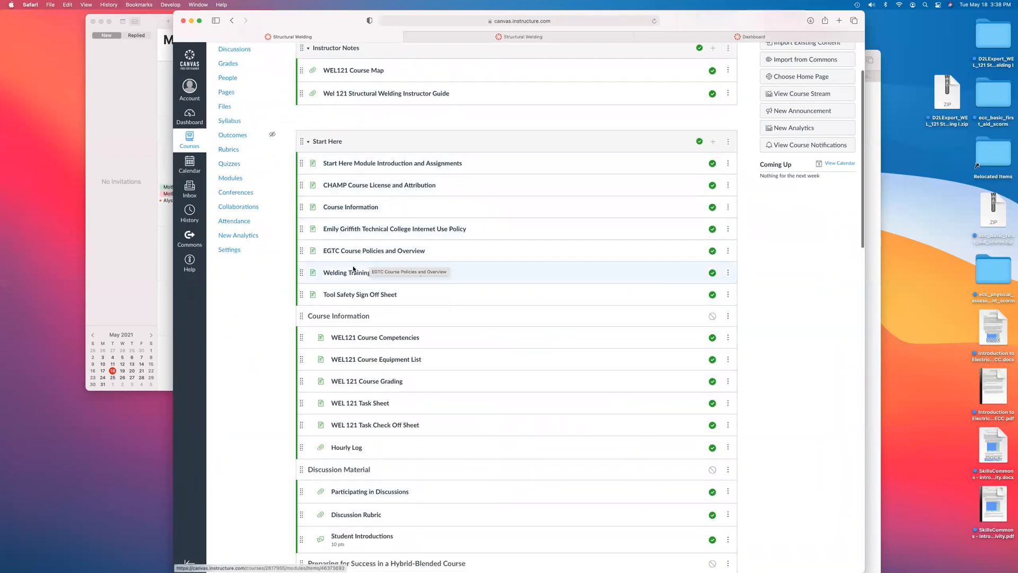
scroll(363, 372, "down", 5)
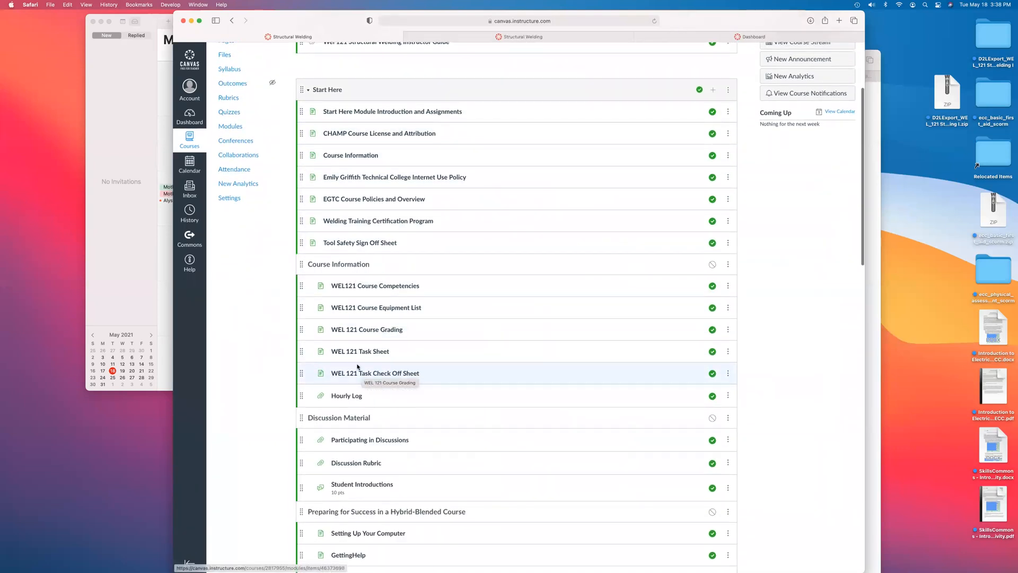
scroll(357, 363, "down", 2)
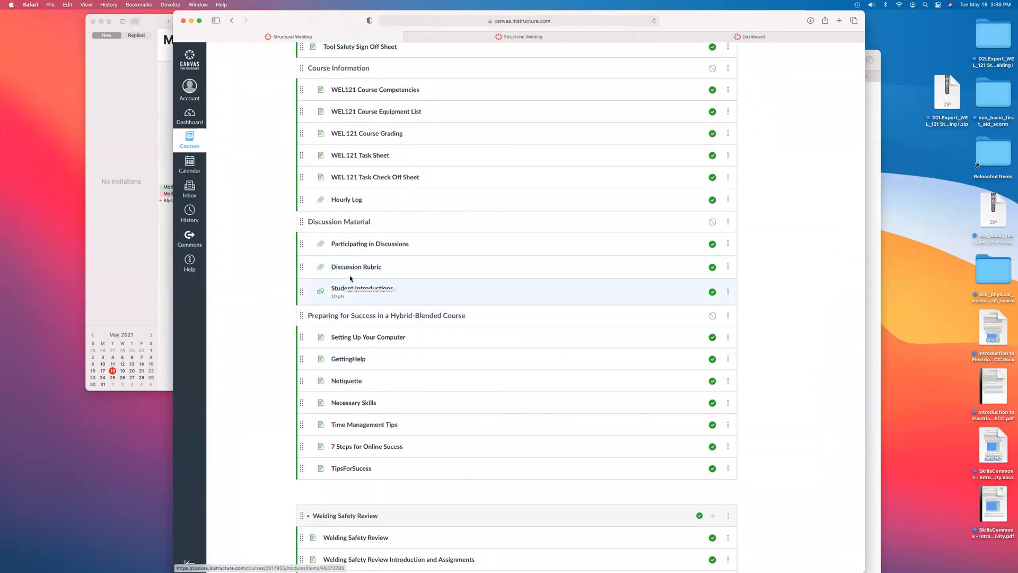
scroll(349, 292, "down", 1)
scroll(348, 292, "down", 3)
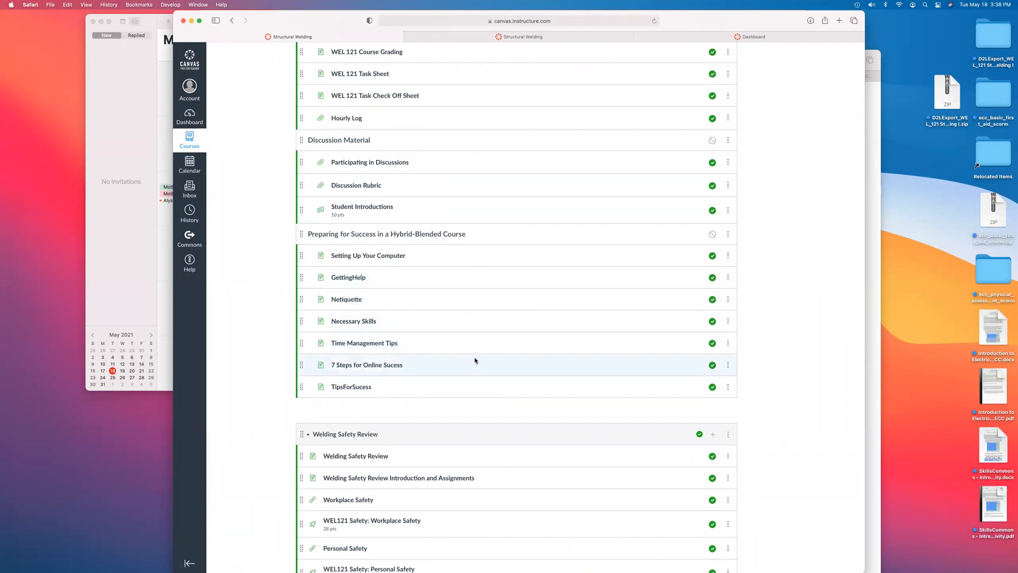
scroll(427, 348, "down", 4)
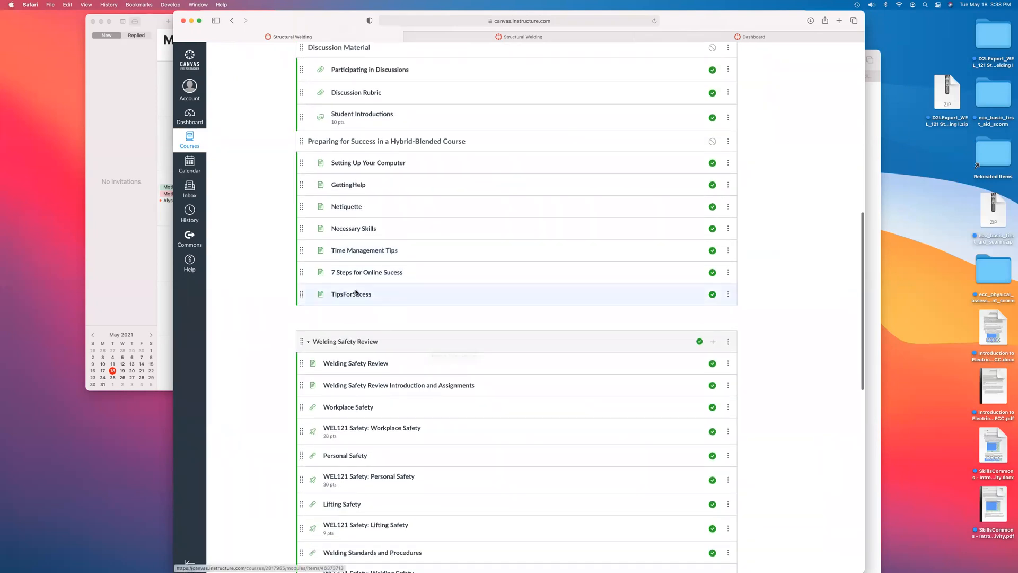
scroll(370, 310, "down", 3)
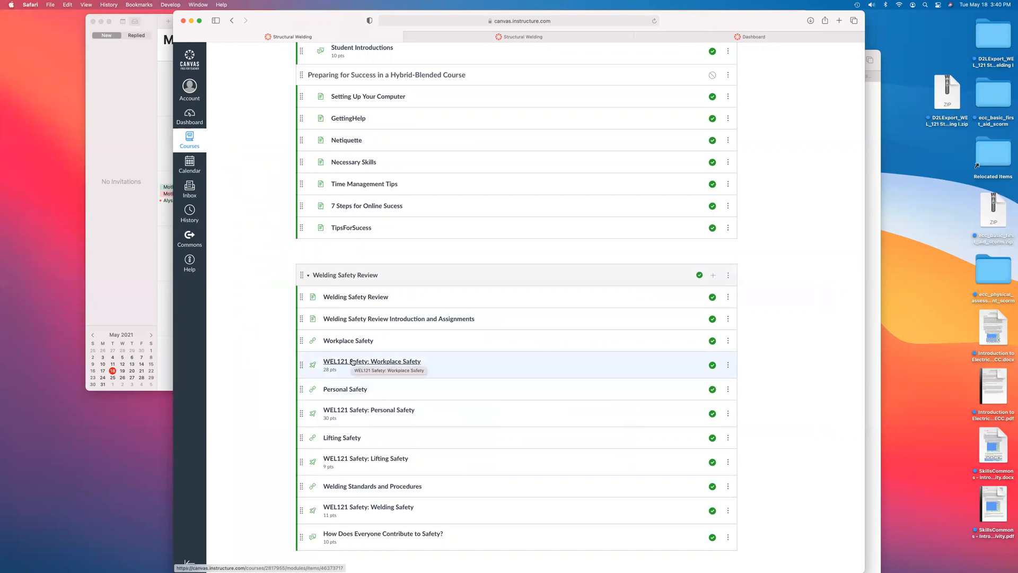
scroll(353, 362, "down", 3)
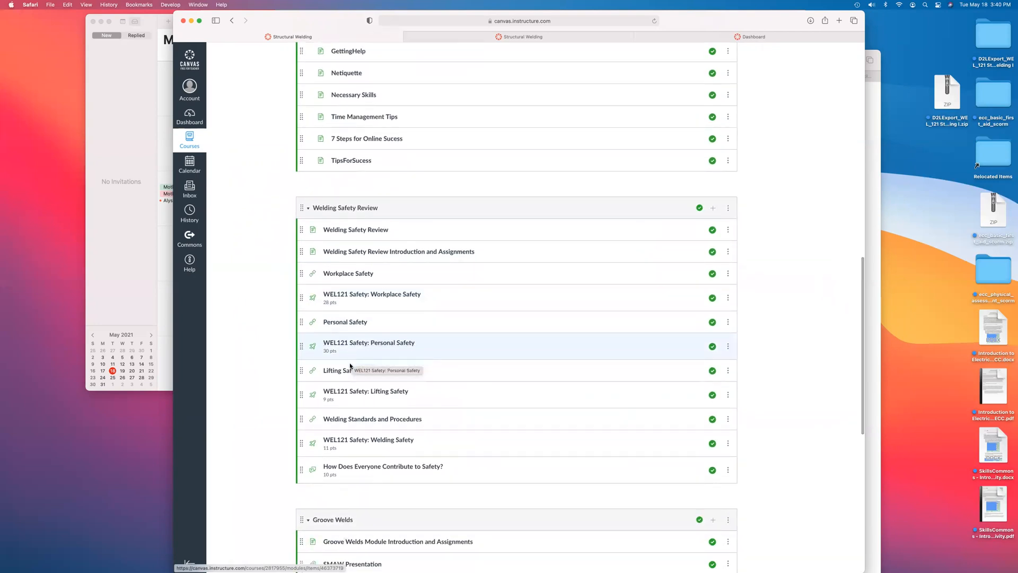
scroll(350, 365, "down", 6)
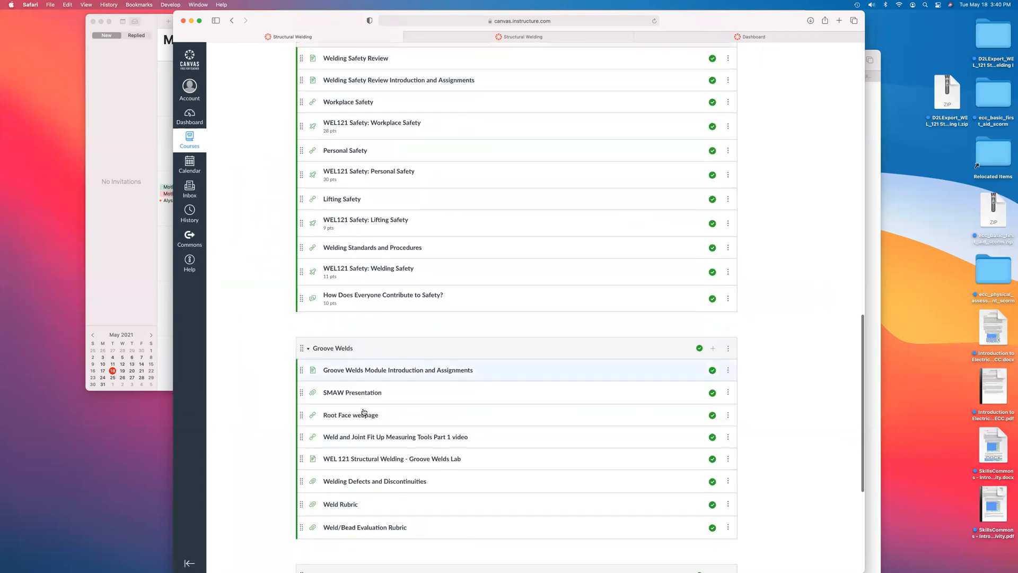
- Open the SMAW Presentation in the Groove Welds module and look through its slides up to Weld Bead
left_click(356, 379)
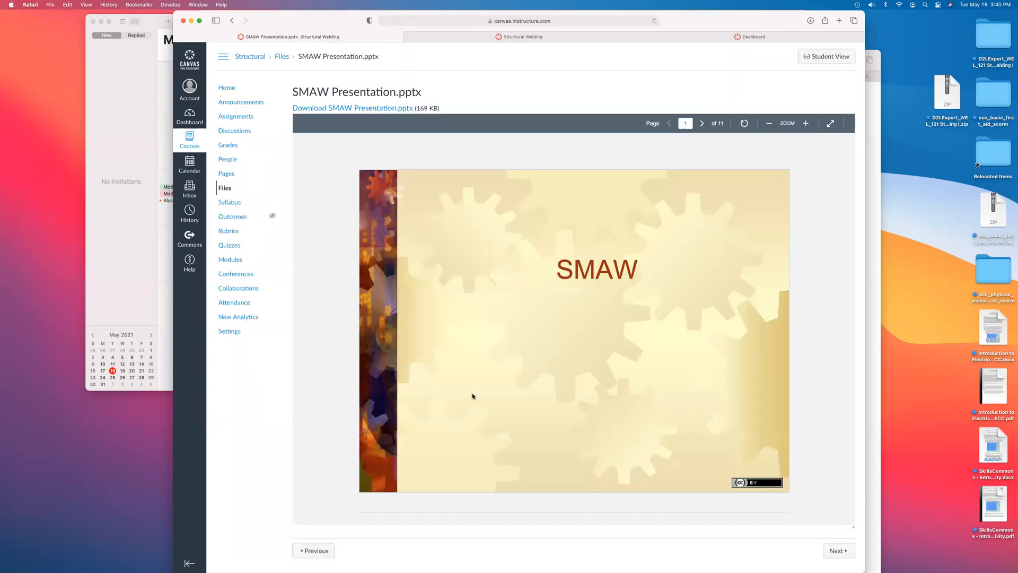
scroll(472, 395, "down", 8)
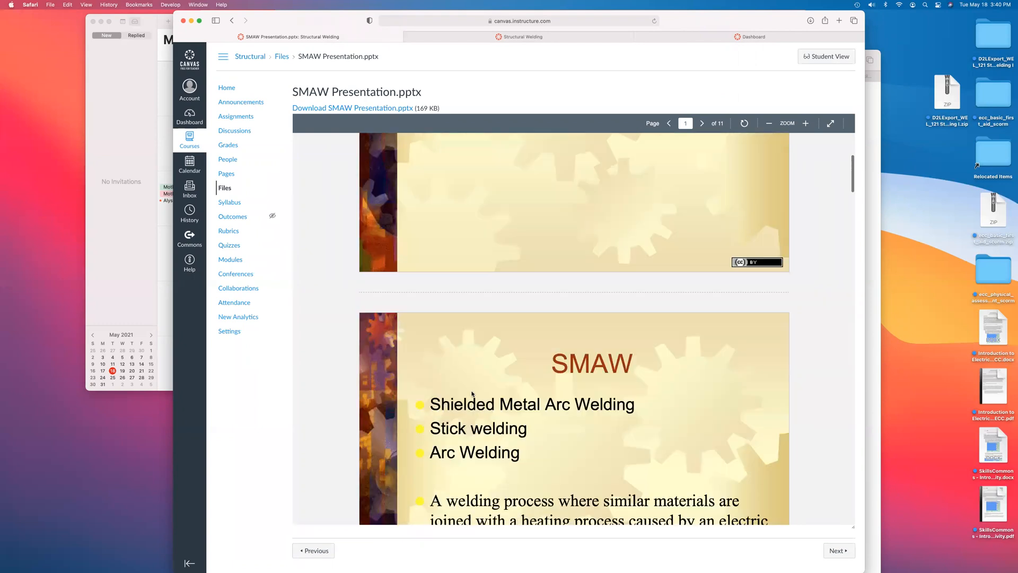
scroll(472, 393, "down", 12)
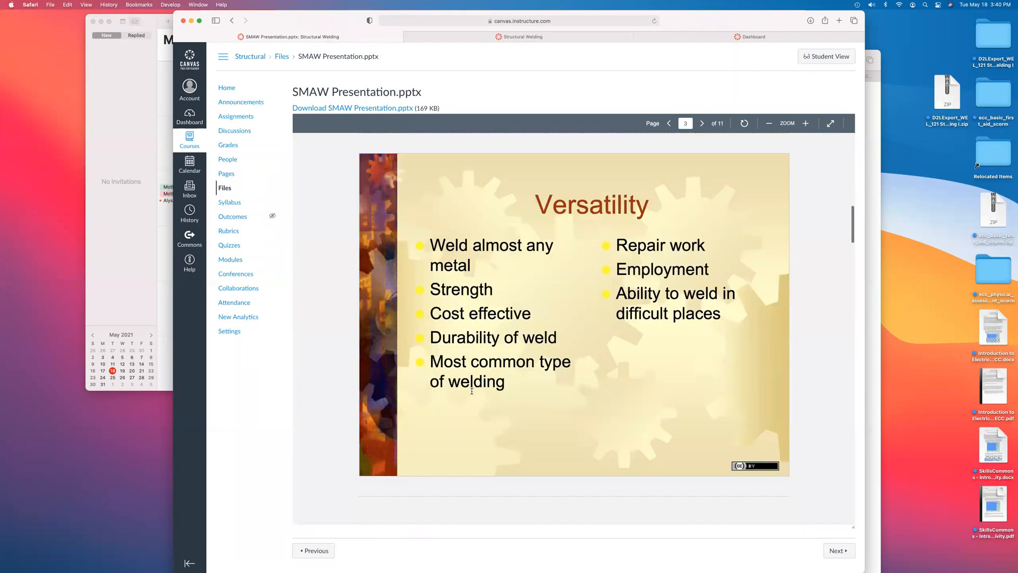
scroll(472, 393, "down", 15)
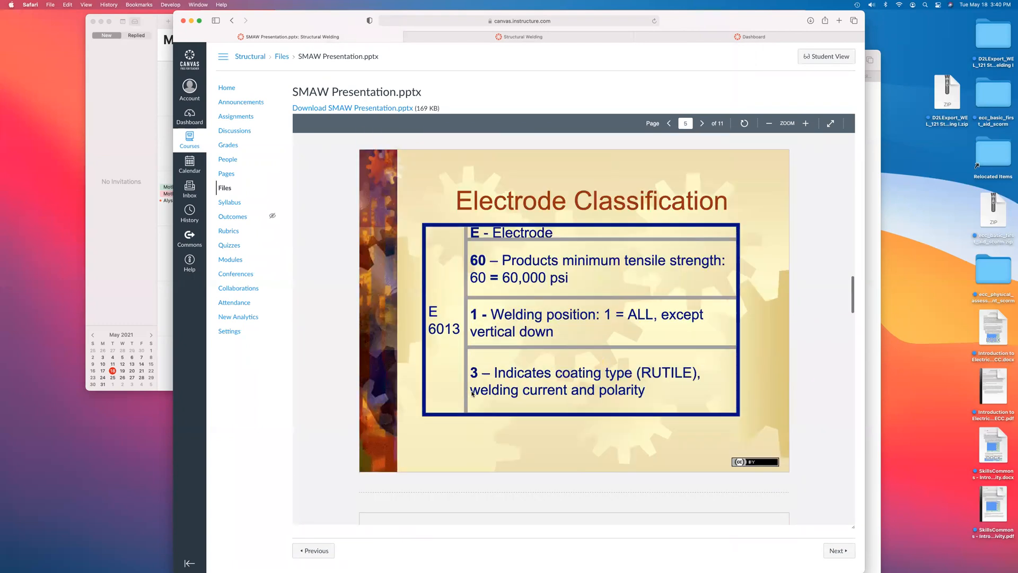
scroll(472, 393, "down", 15)
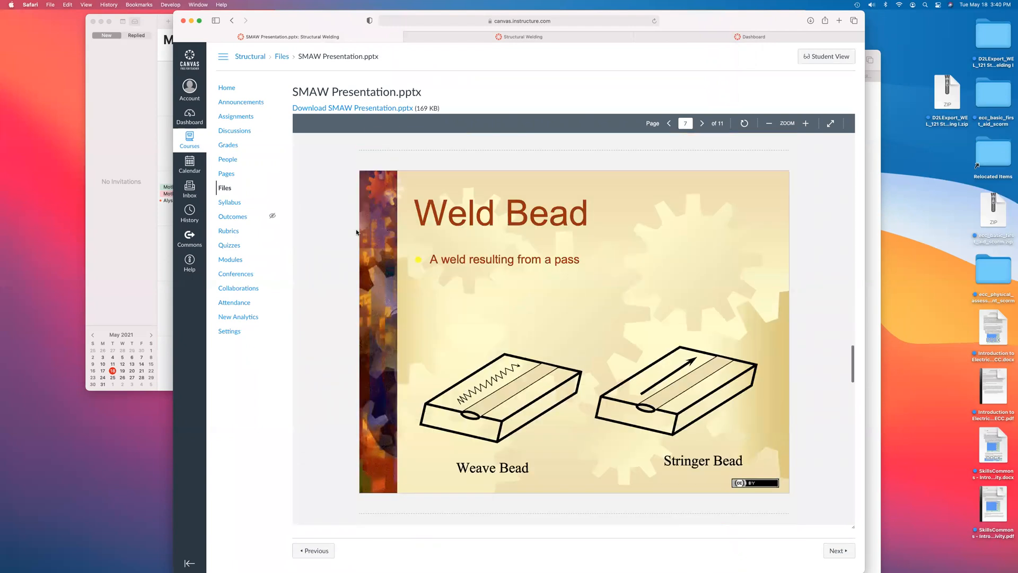
- Go back to the course's module list and open the WEL121 Safety: Workplace Safety quiz in the Welding Safety Review module
left_click(249, 57)
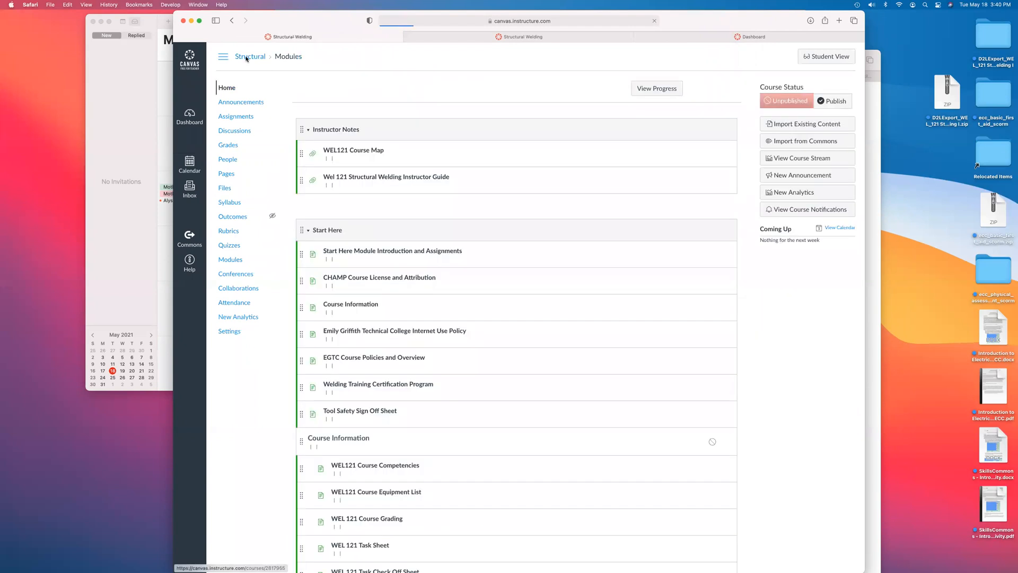
scroll(425, 362, "down", 2)
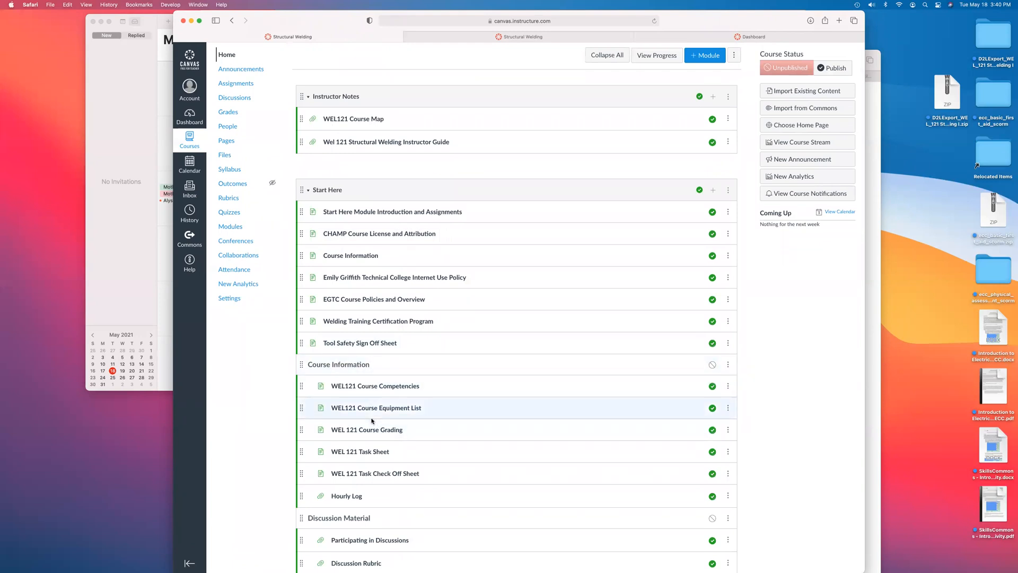
scroll(379, 448, "down", 4)
scroll(378, 448, "down", 15)
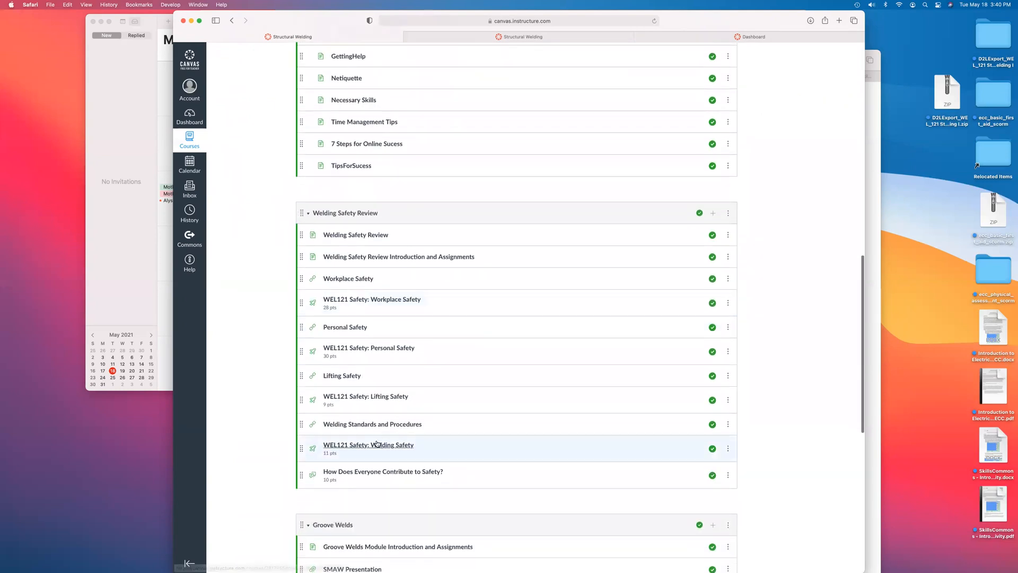
left_click(353, 301)
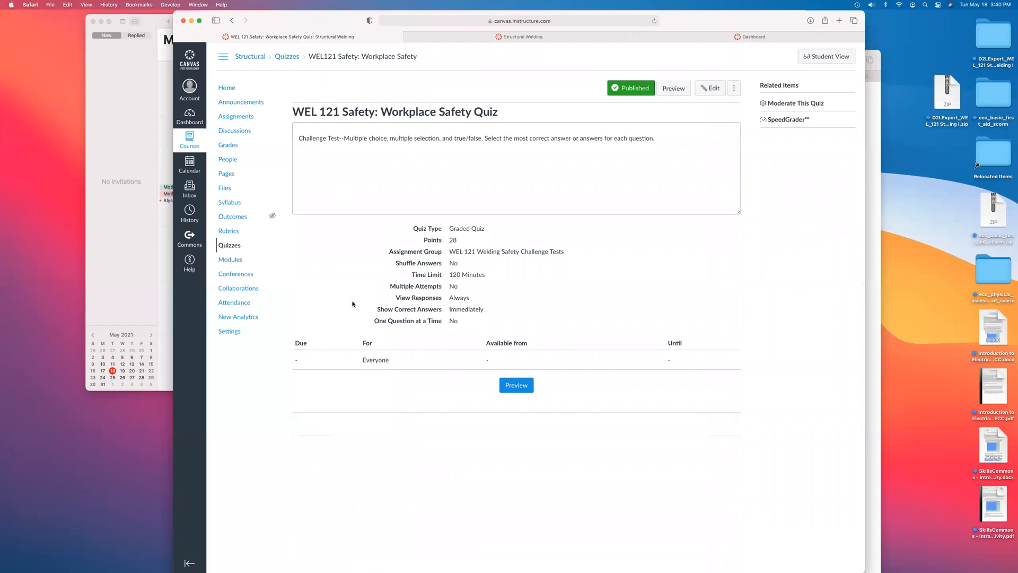
- Advance through the remaining Welding Safety Review items to the How Does Everyone Contribute to Safety? discussion
left_click(722, 426)
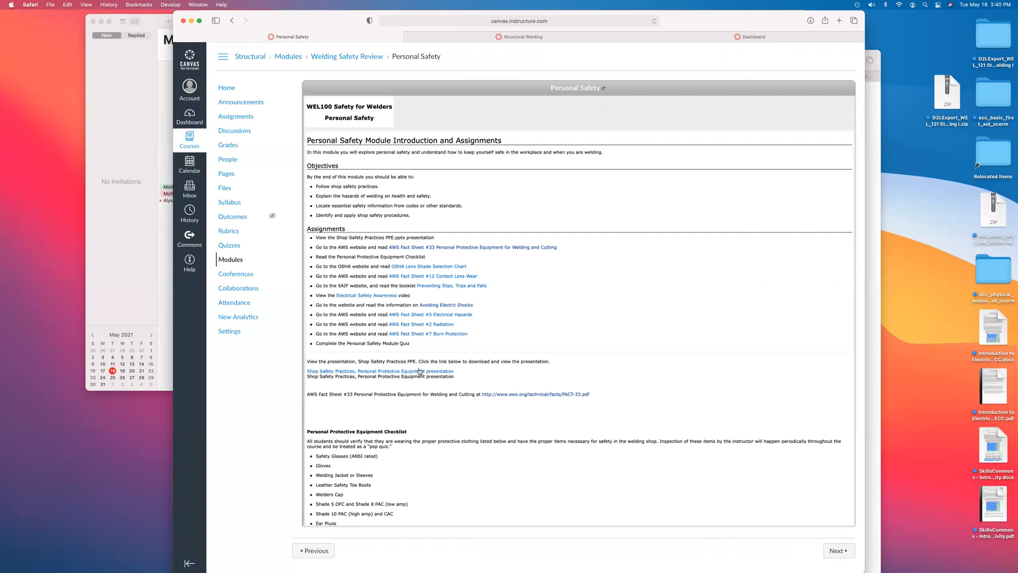
left_click(841, 551)
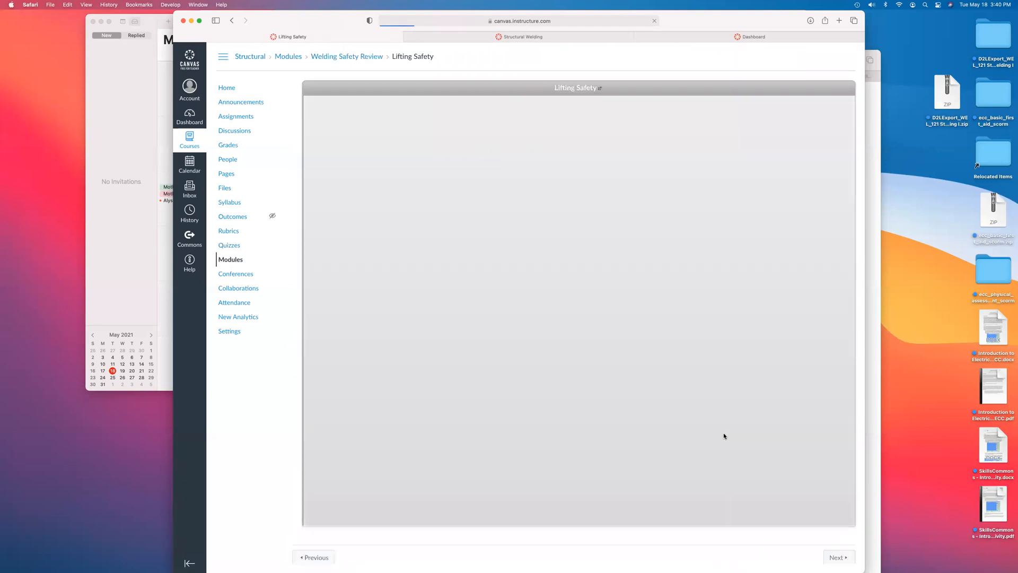
left_click(837, 550)
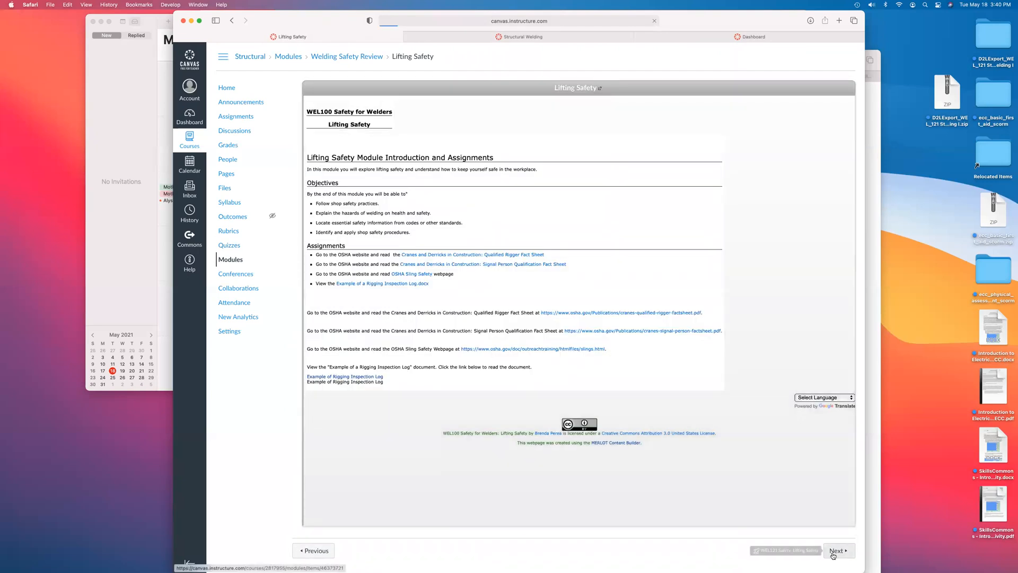
left_click(724, 425)
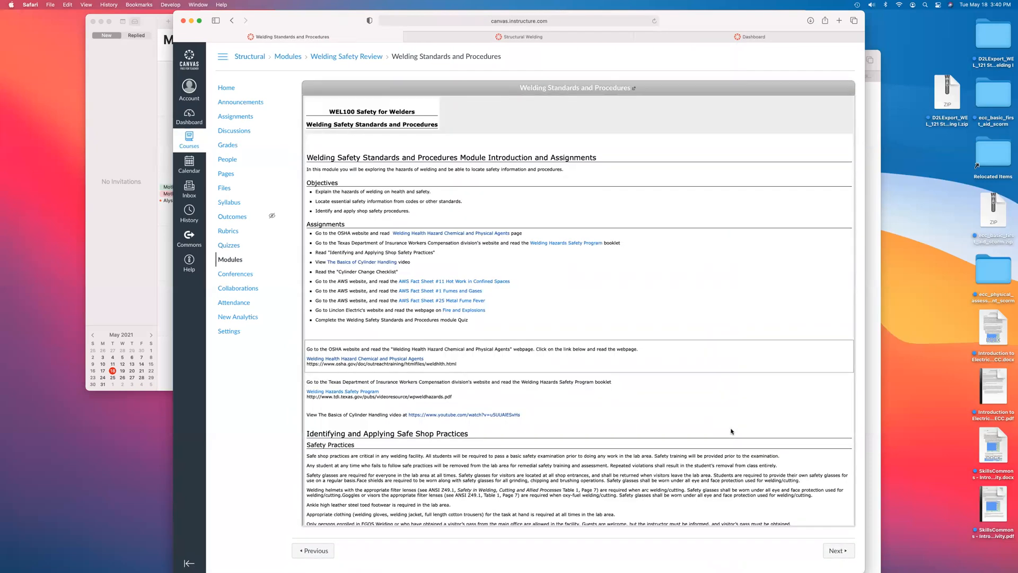
left_click(839, 555)
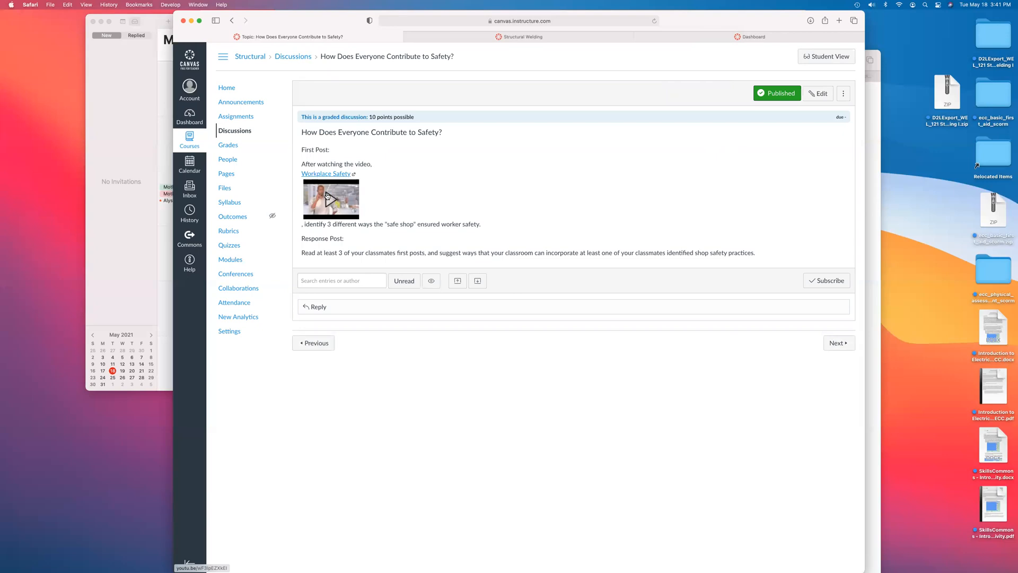
- Open the Introduction to Electrical Circuit Simulation course from the full list of courses
left_click(189, 141)
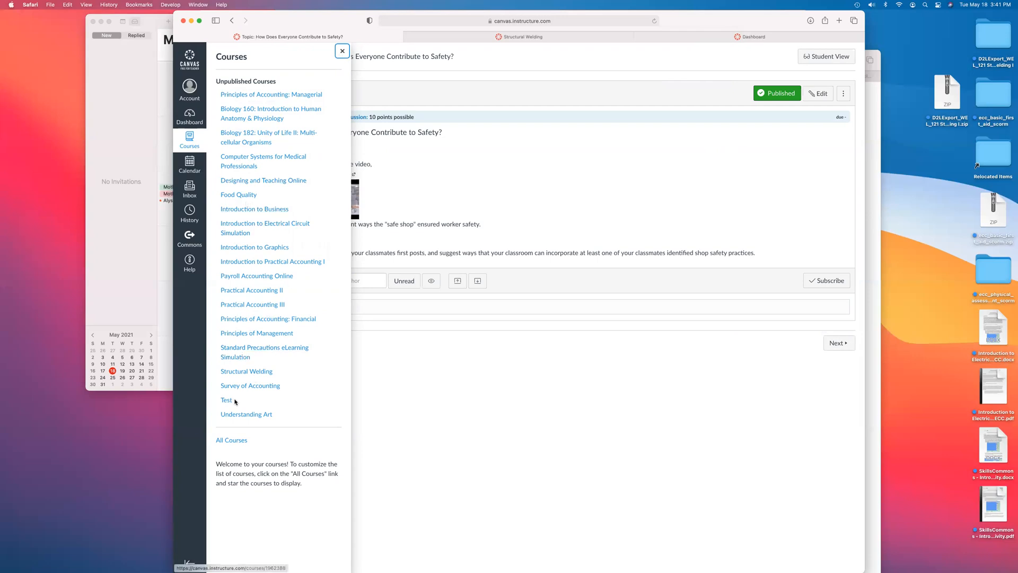
left_click(229, 442)
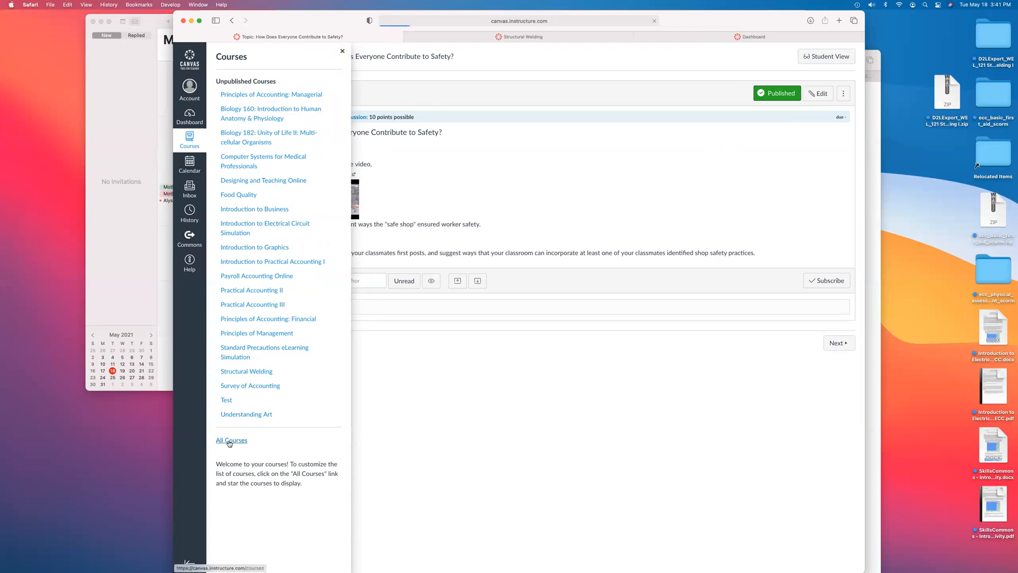
scroll(345, 294, "down", 5)
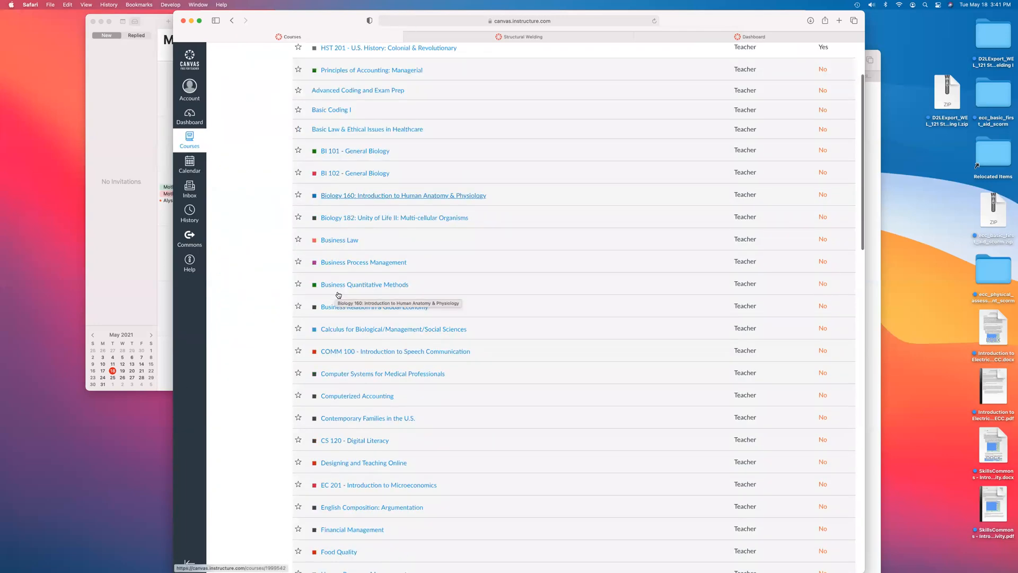
scroll(394, 314, "down", 4)
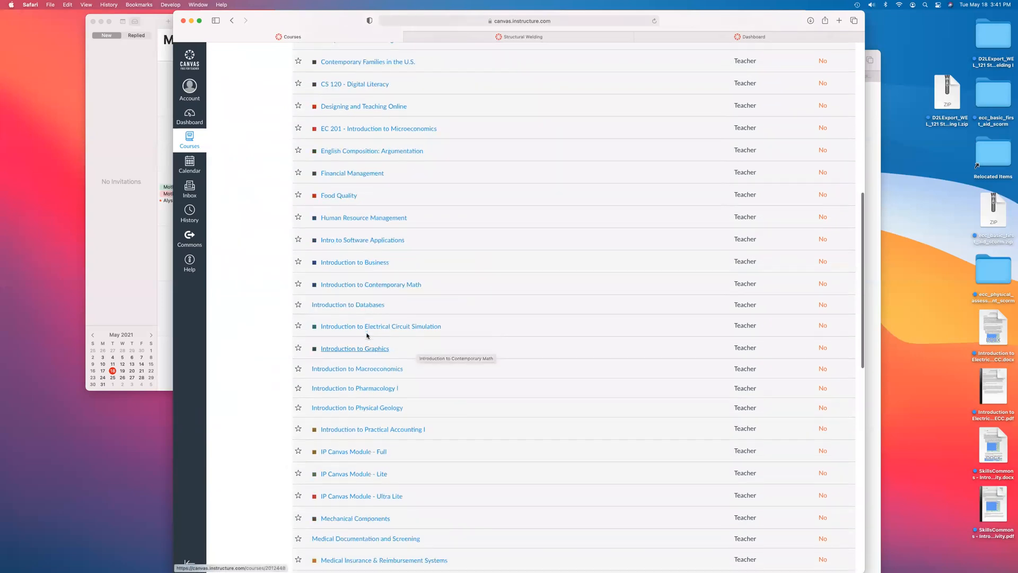
left_click(364, 326)
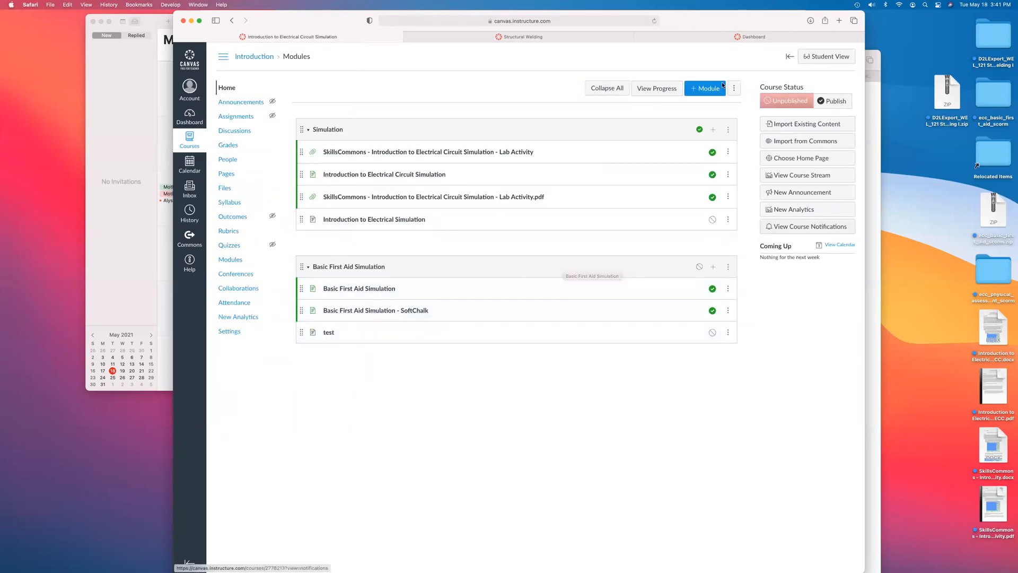
- Switch to the Embedding OER into Canvas presentation in PowerPoint and view the slides from Review Imported Content to Refine Your Search
left_click_drag(693, 23, 557, 12)
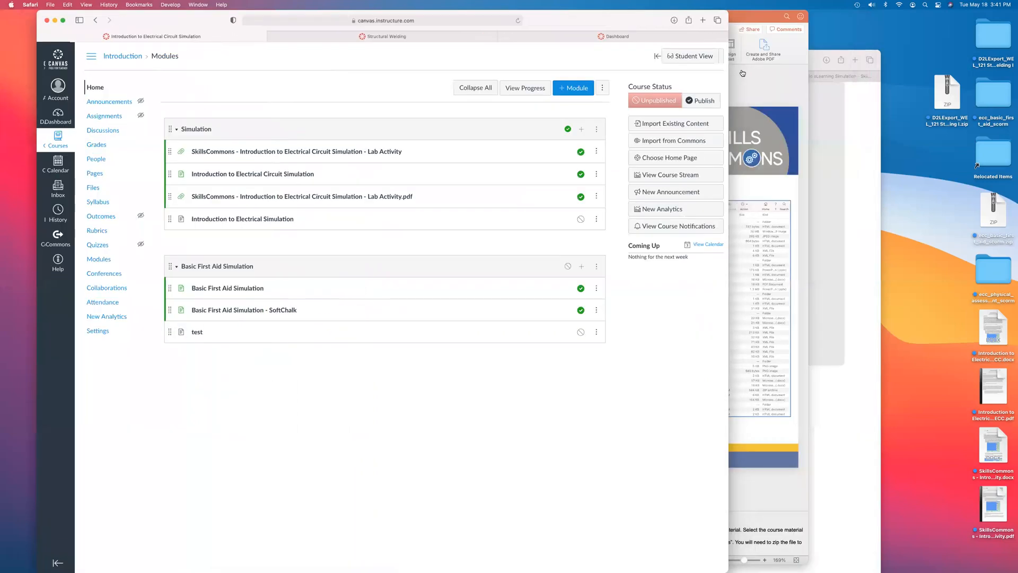
left_click(784, 85)
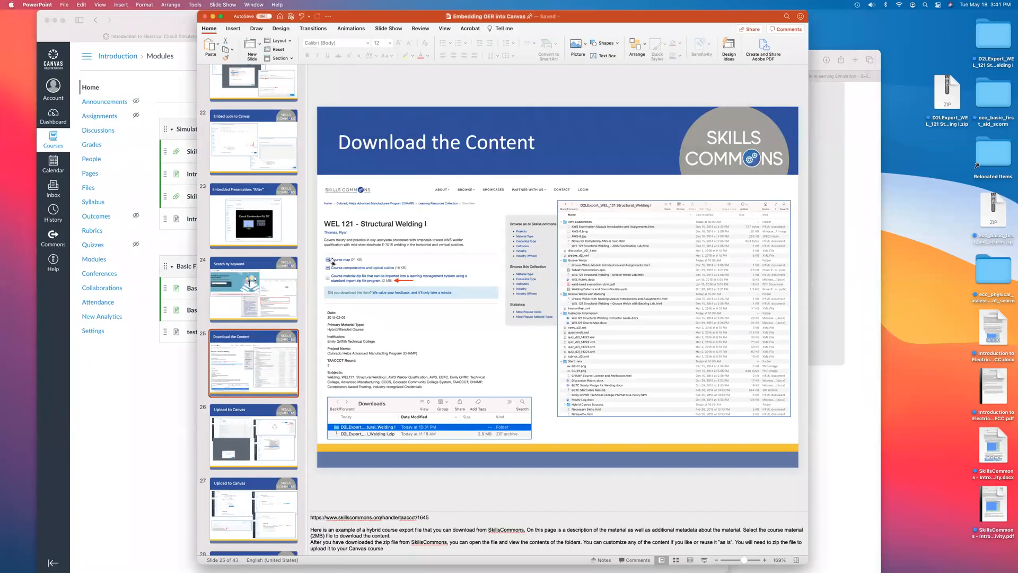
scroll(233, 390, "down", 5)
scroll(234, 390, "down", 2)
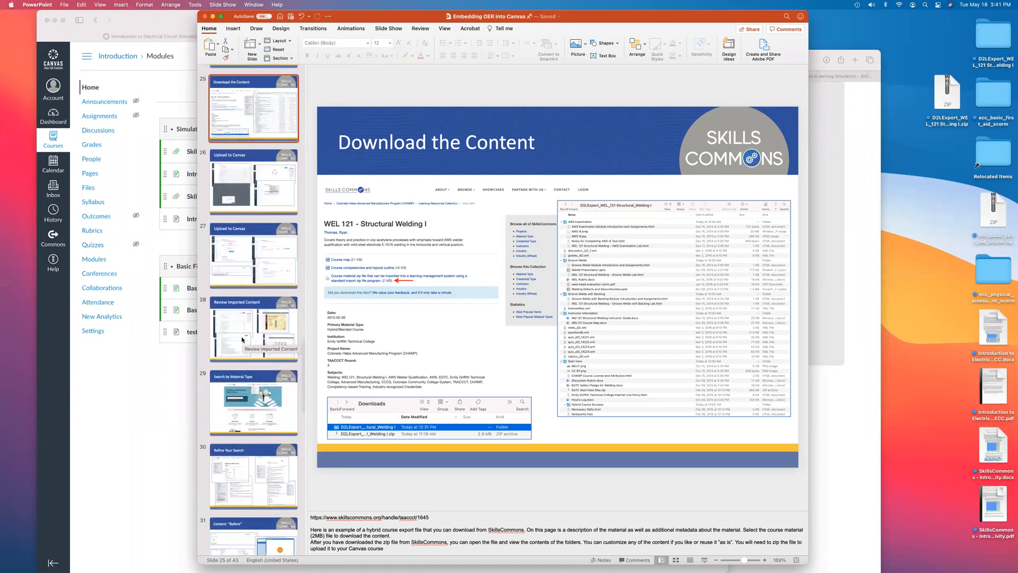
left_click(242, 339)
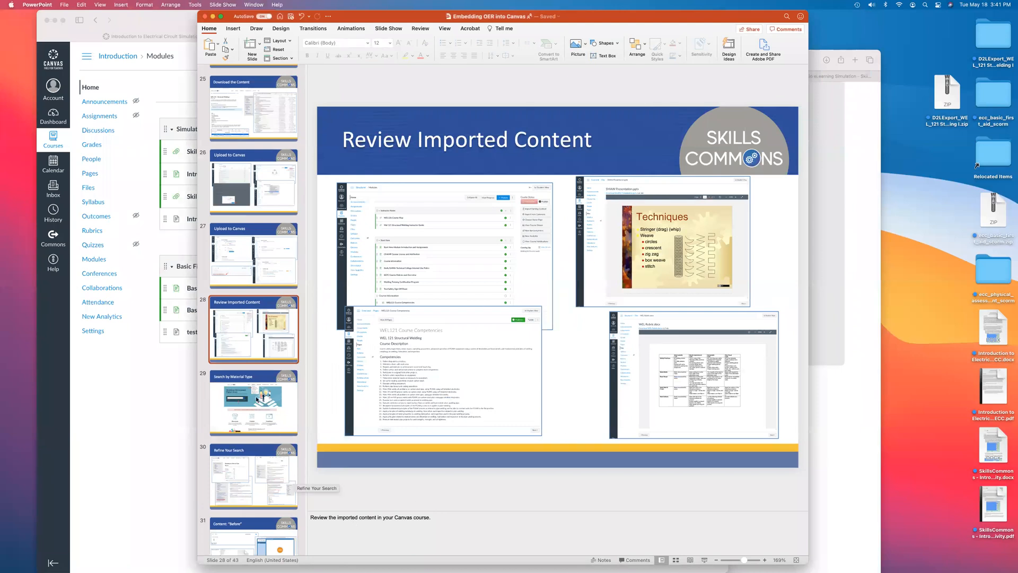
left_click(258, 414)
scroll(258, 416, "down", 3)
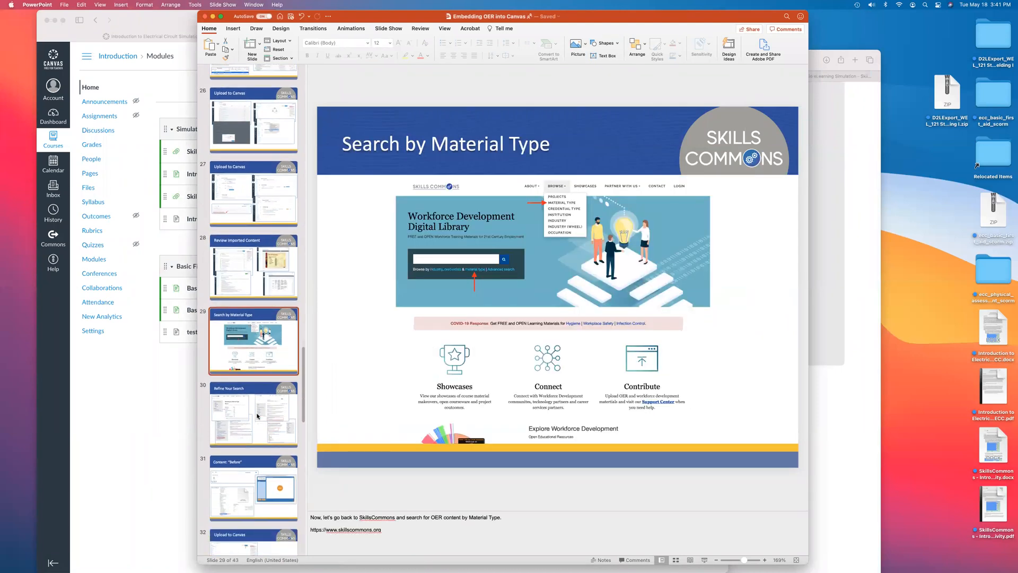
left_click(256, 379)
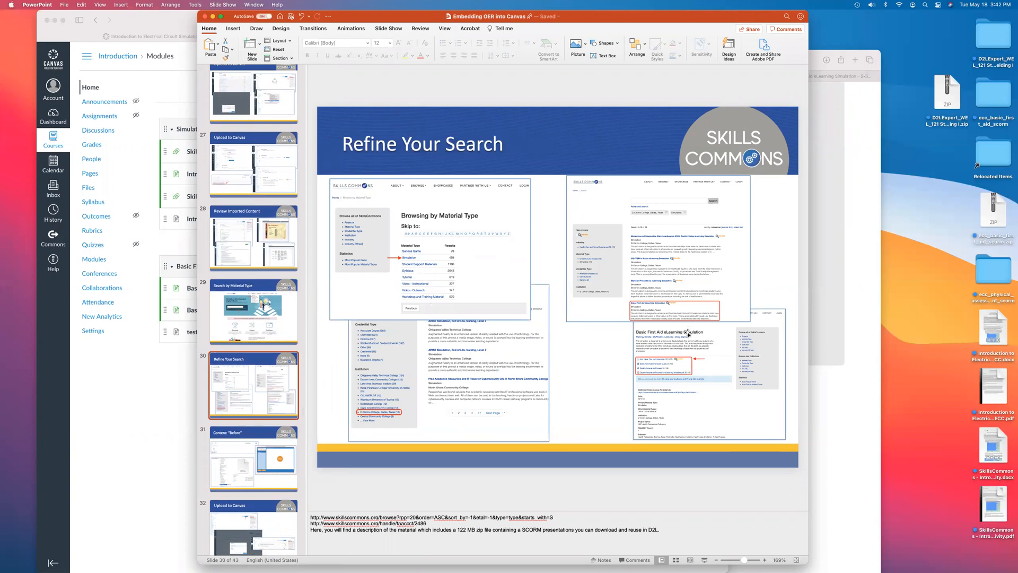
- Switch to the SkillsCommons window in Safari, return to its home page and browse the library by material type
left_click(839, 395)
scroll(386, 268, "up", 5)
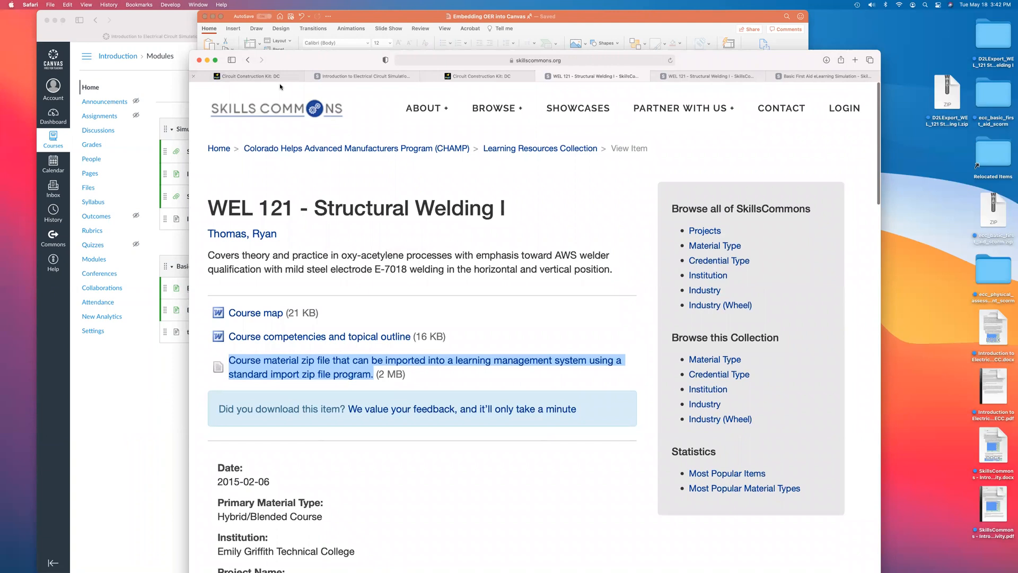
left_click(260, 110)
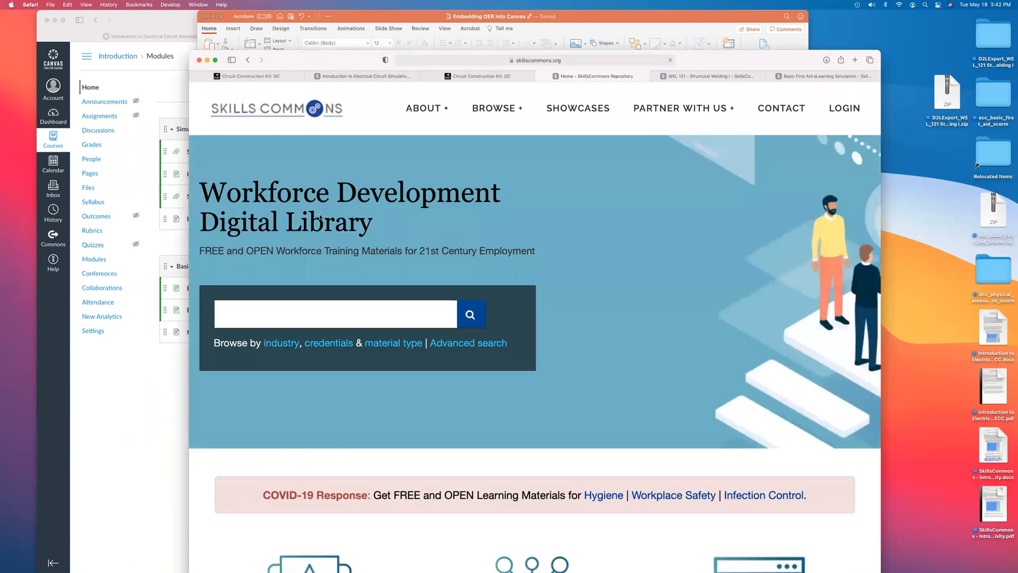
left_click_drag(388, 350, 388, 348)
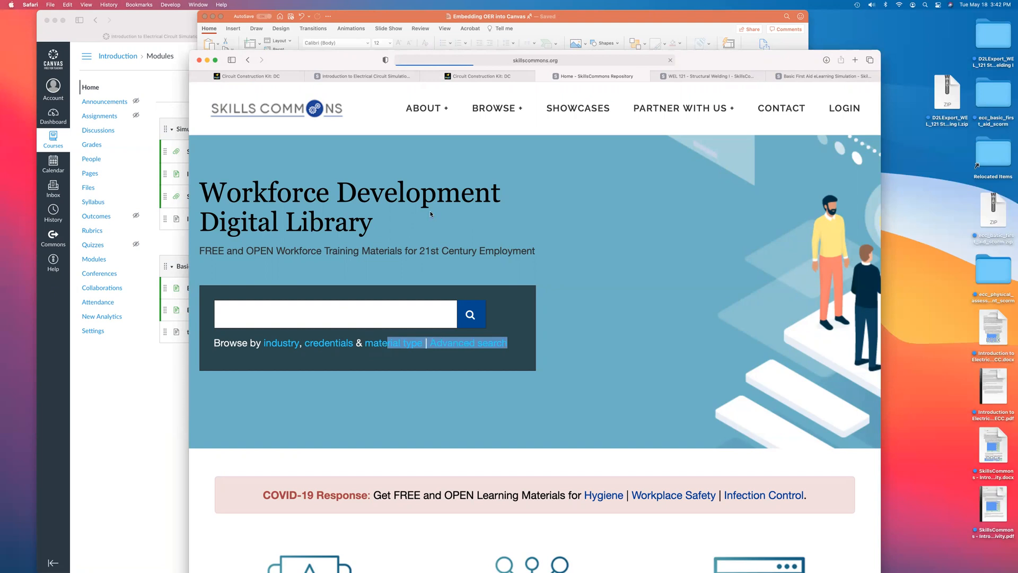
- Go to the second page of material types and open the Simulation category
scroll(482, 413, "down", 5)
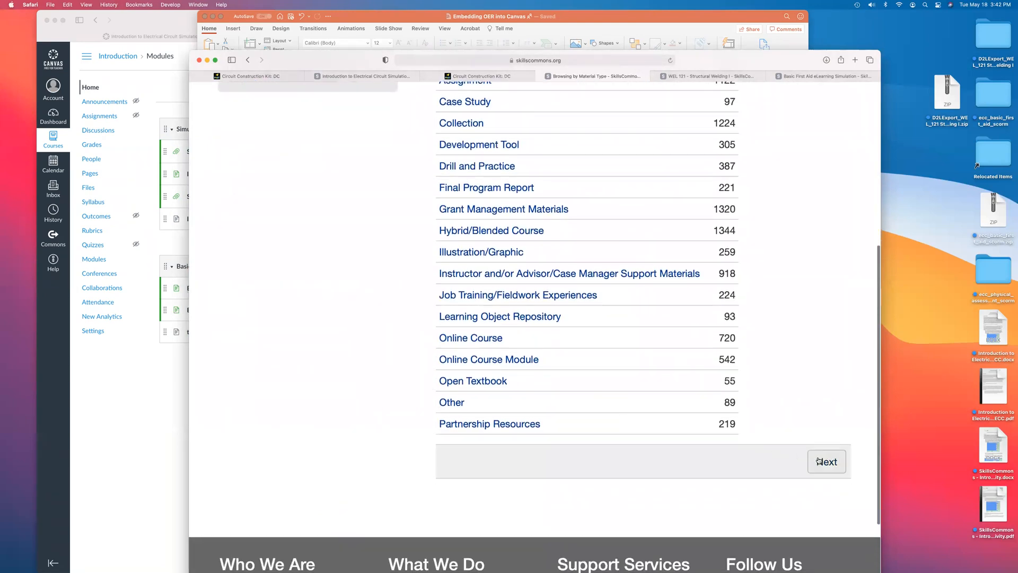
left_click(817, 460)
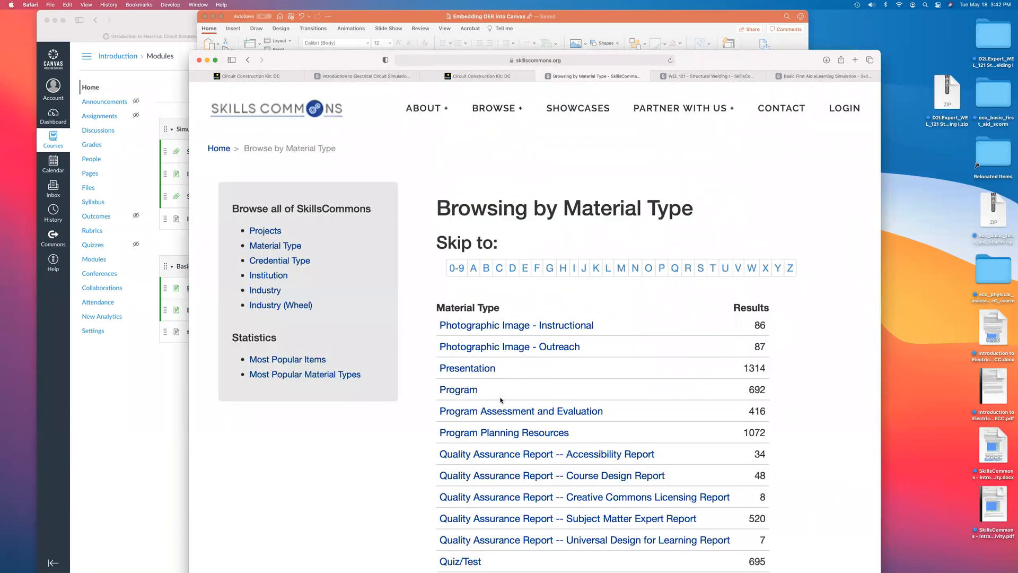
scroll(501, 400, "down", 2)
scroll(501, 400, "down", 3)
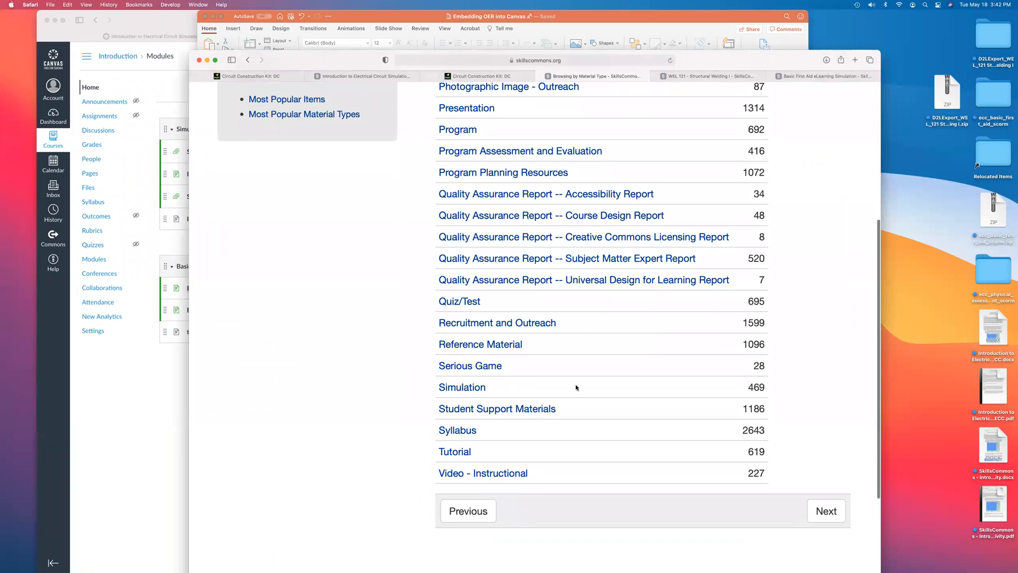
left_click(477, 389)
- Filter the simulation results by the institution El Centro College, Dallas, Texas
scroll(232, 342, "down", 3)
scroll(232, 342, "down", 10)
scroll(247, 354, "down", 4)
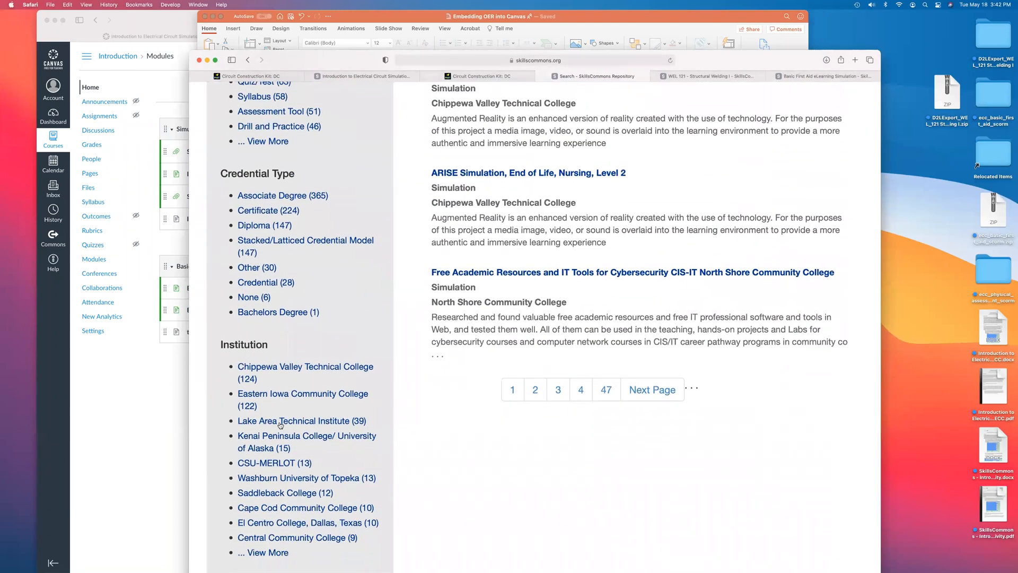
scroll(269, 410, "down", 2)
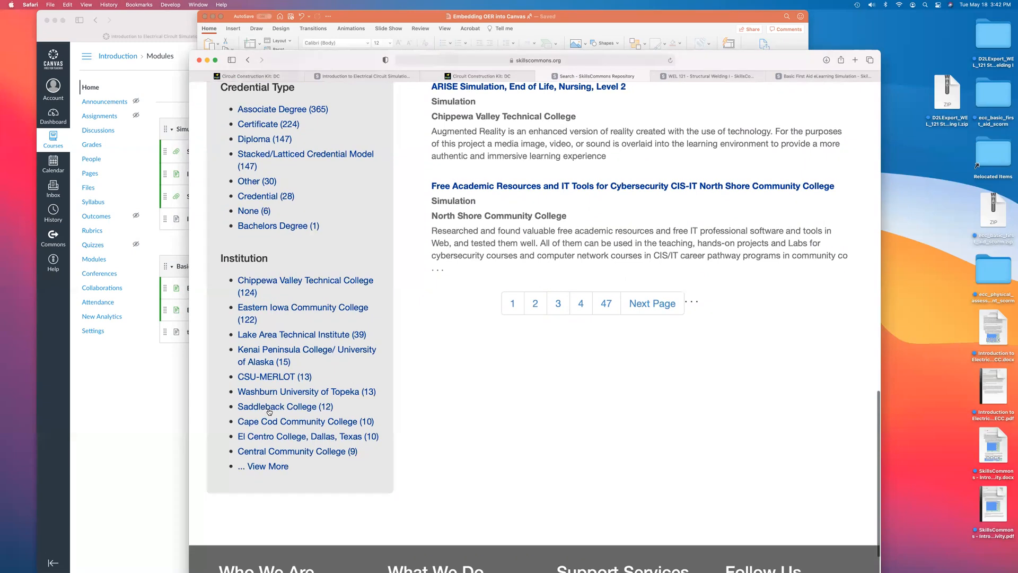
left_click(270, 436)
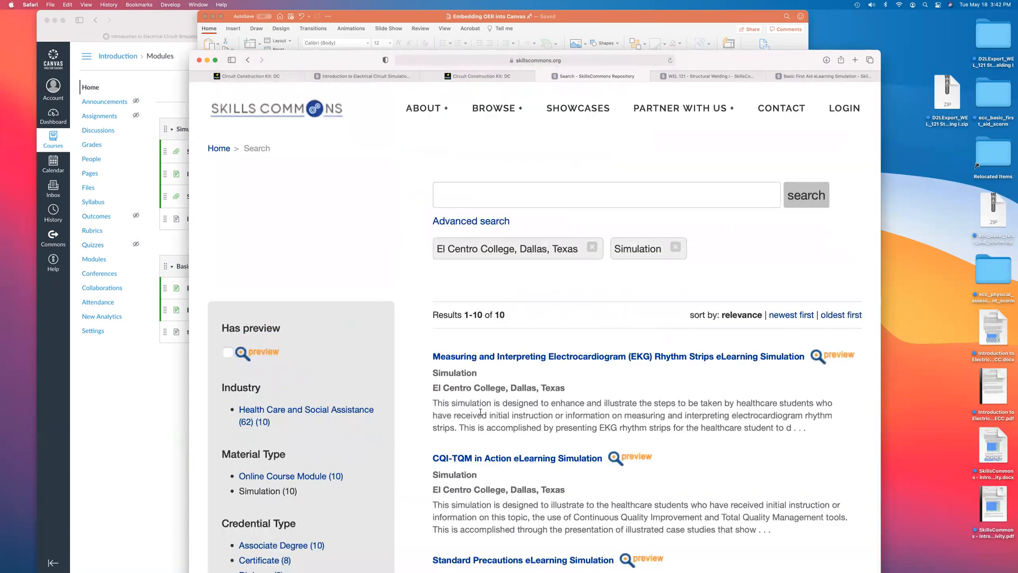
- Open the Basic First Aid eLearning Simulation item and show the download options for ecc_basic_first_aid_scorm.zip
scroll(480, 411, "down", 10)
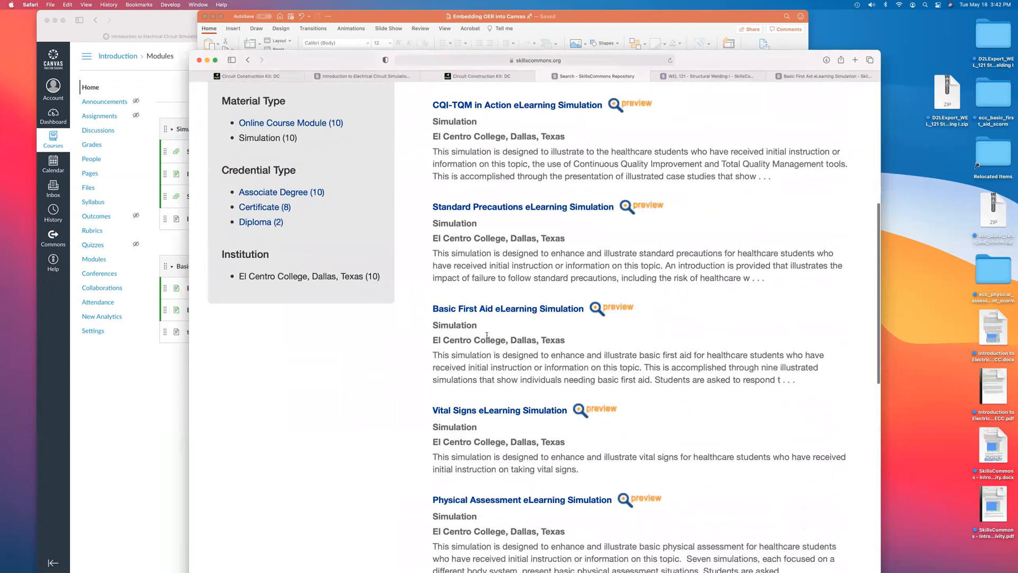
left_click(501, 306)
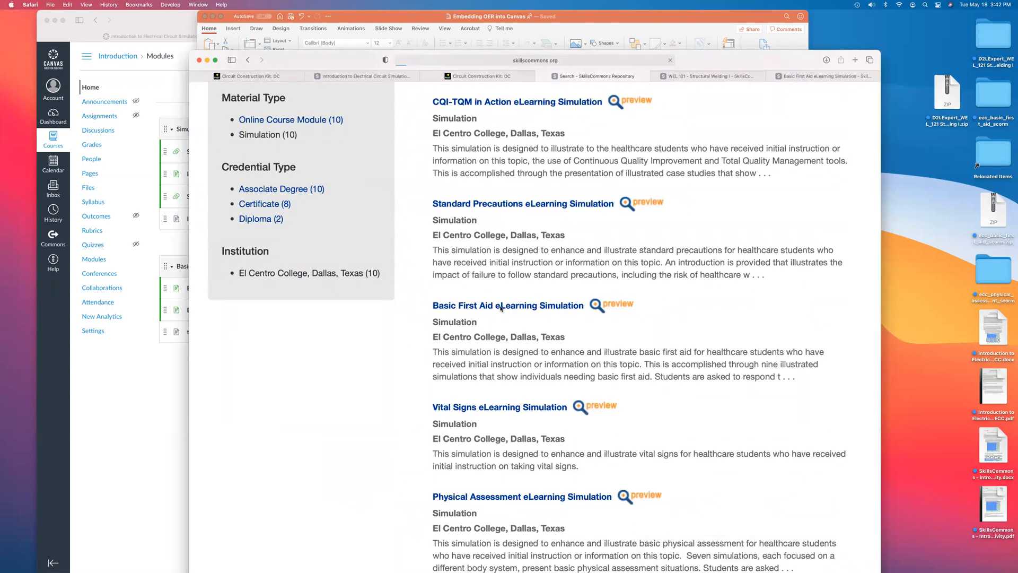
scroll(403, 328, "down", 3)
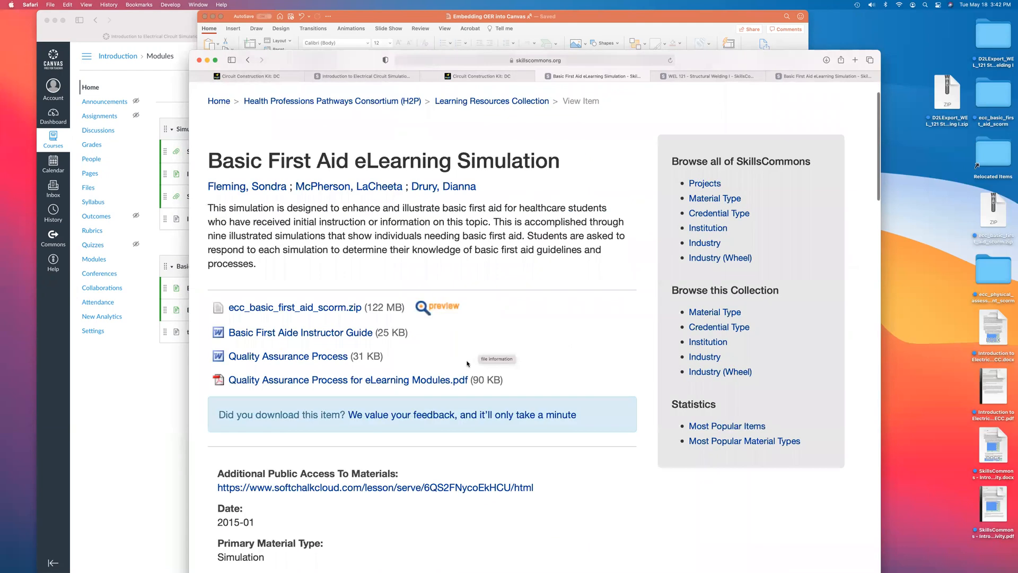
right_click(329, 289)
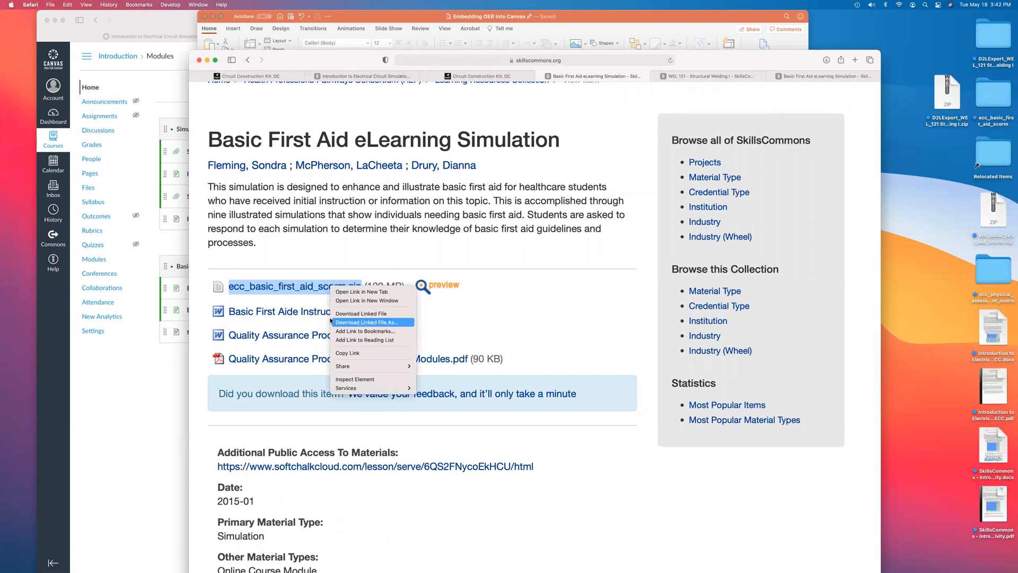
- Open the item's SoftChalk link, start the Basic First Aid lesson and dismiss the LMS error dialog
left_click(305, 467)
left_click(304, 466)
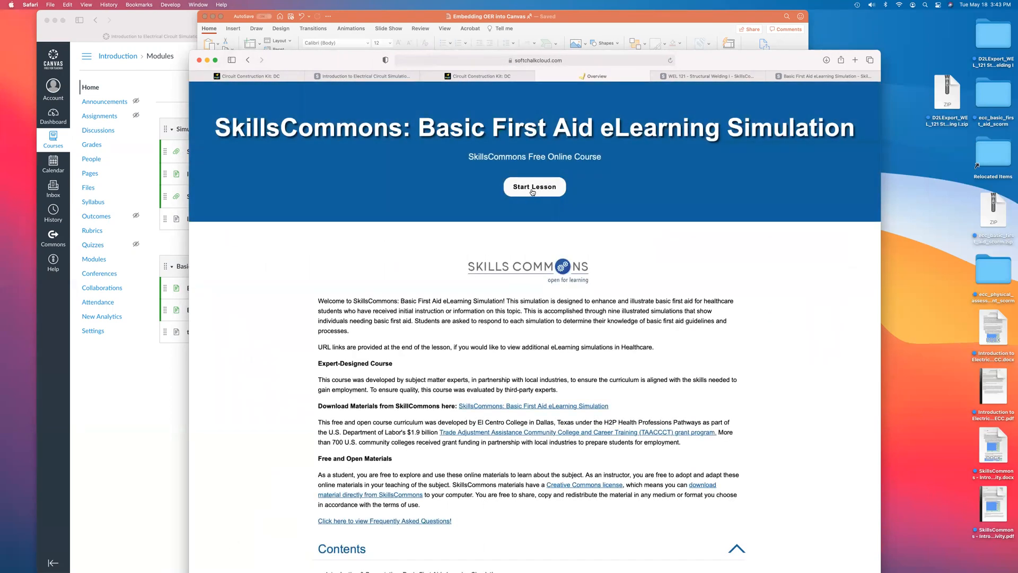
left_click(539, 188)
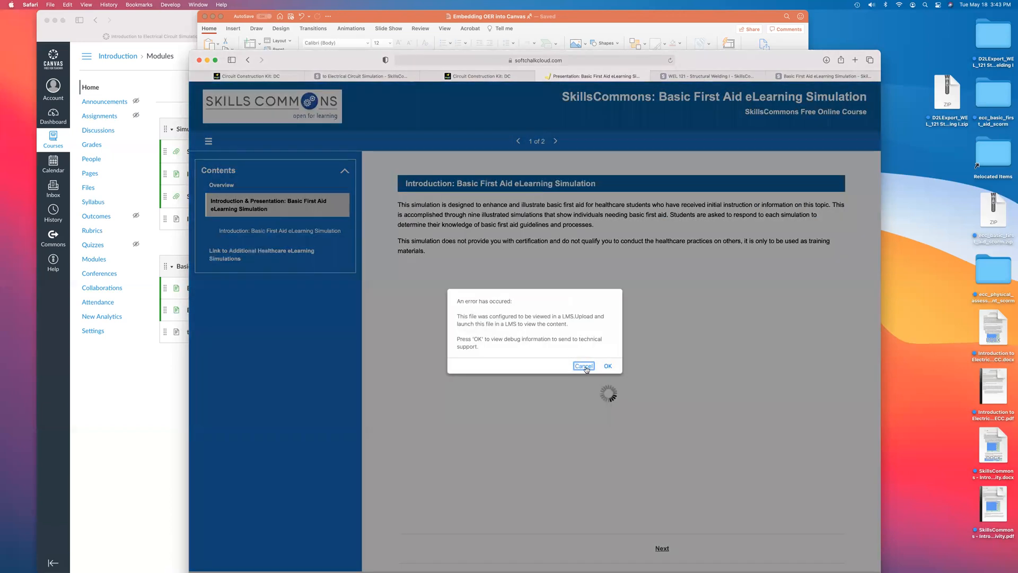
left_click(583, 366)
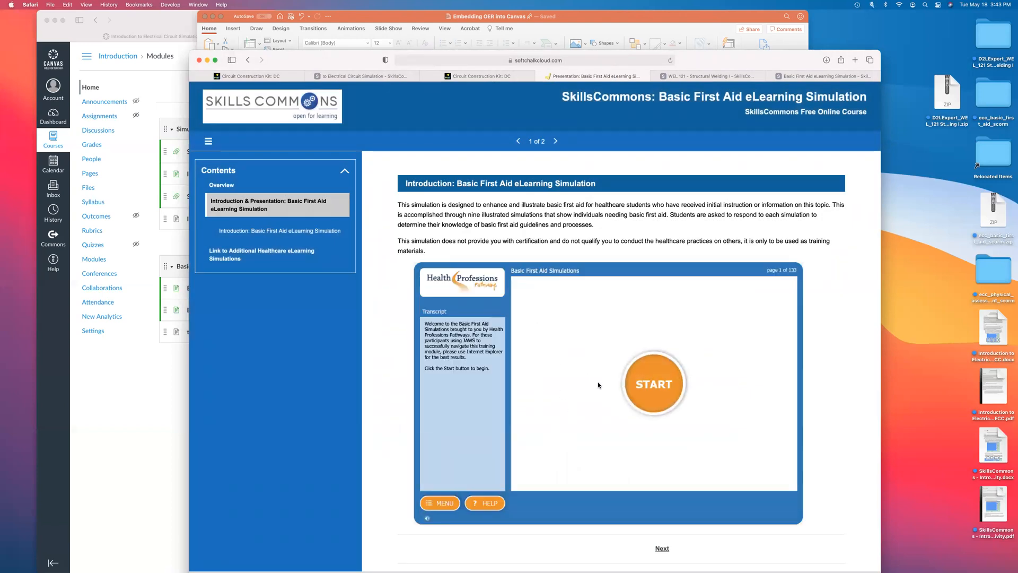
- Start the Basic First Aid presentation and go to Part 2: The Simulations from its menu
left_click(651, 383)
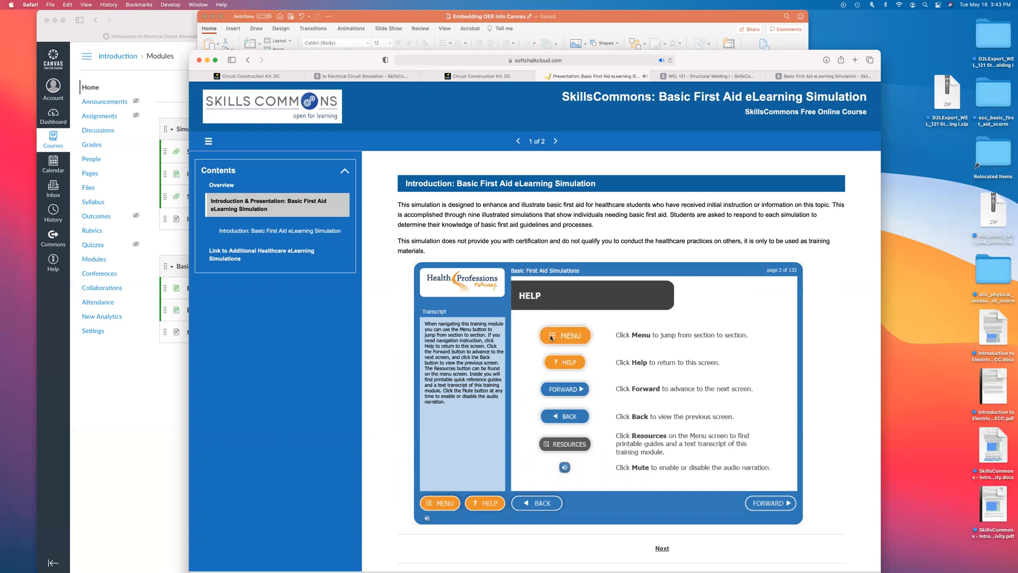
left_click(439, 504)
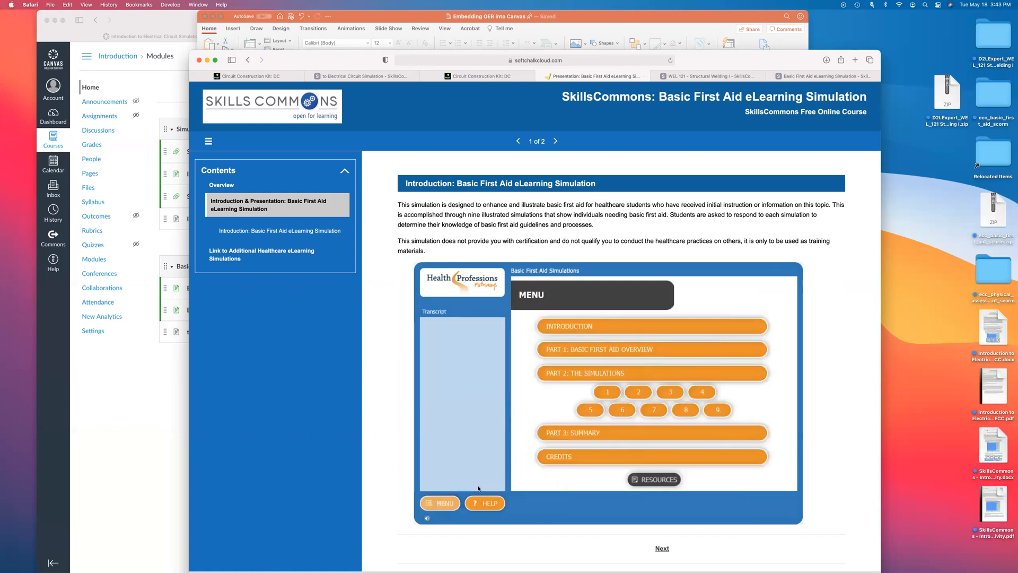
left_click(590, 376)
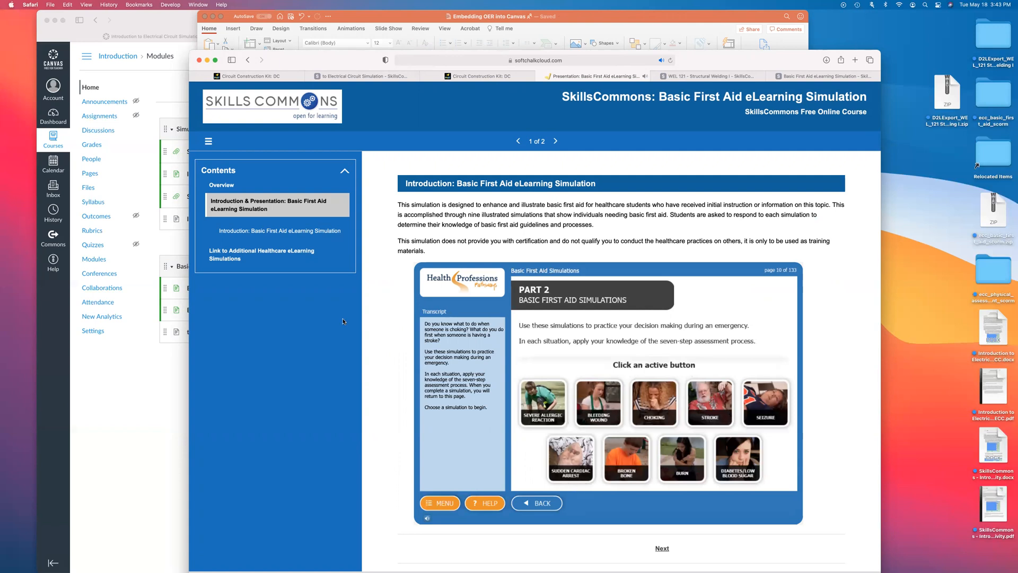
- View the Vital Signs Simulations lesson from the additional healthcare simulations page, dismiss its error dialog, and return to the lesson's overview
left_click(295, 250)
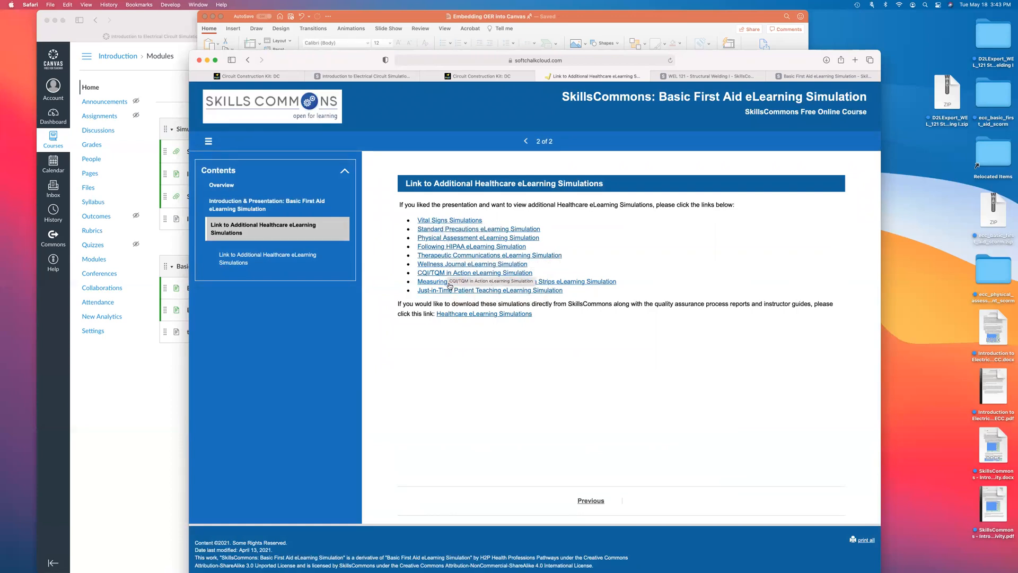
left_click(436, 220)
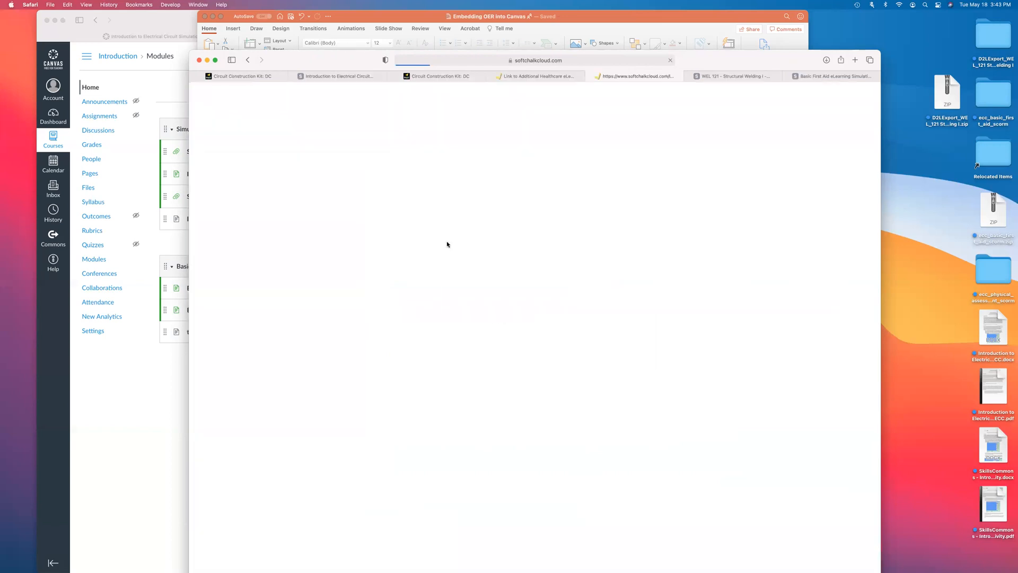
left_click(532, 193)
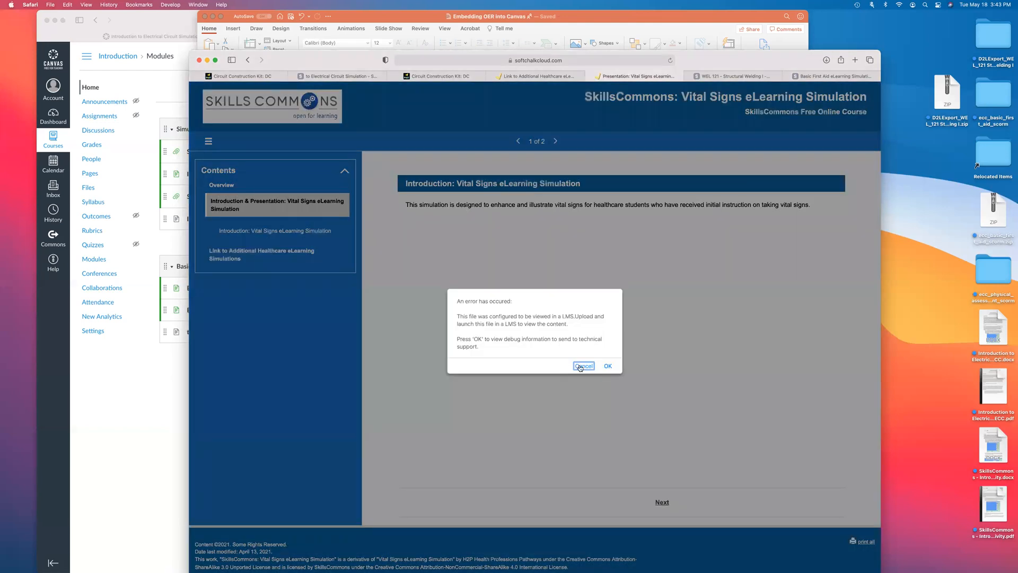
left_click(583, 366)
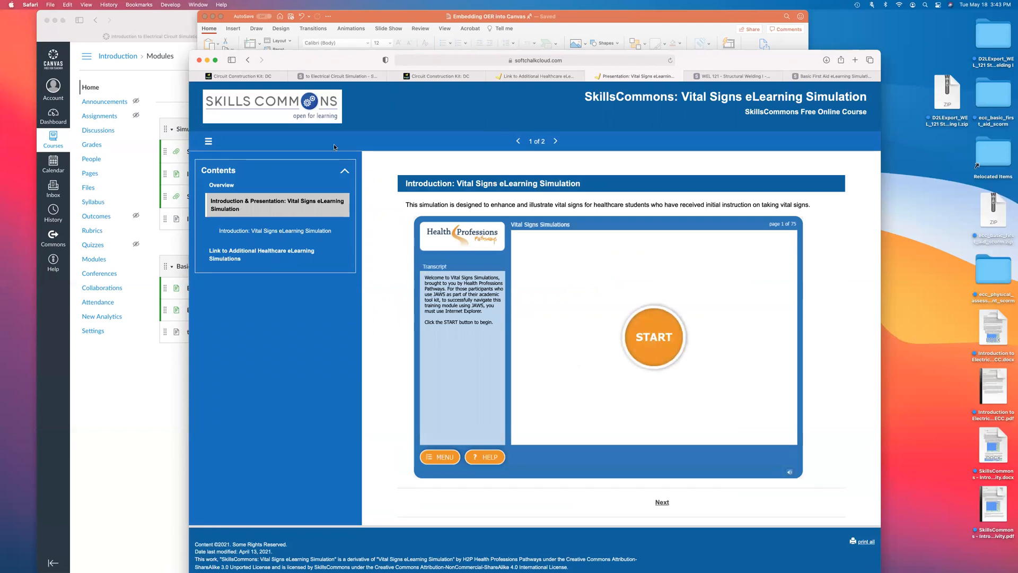
left_click(247, 61)
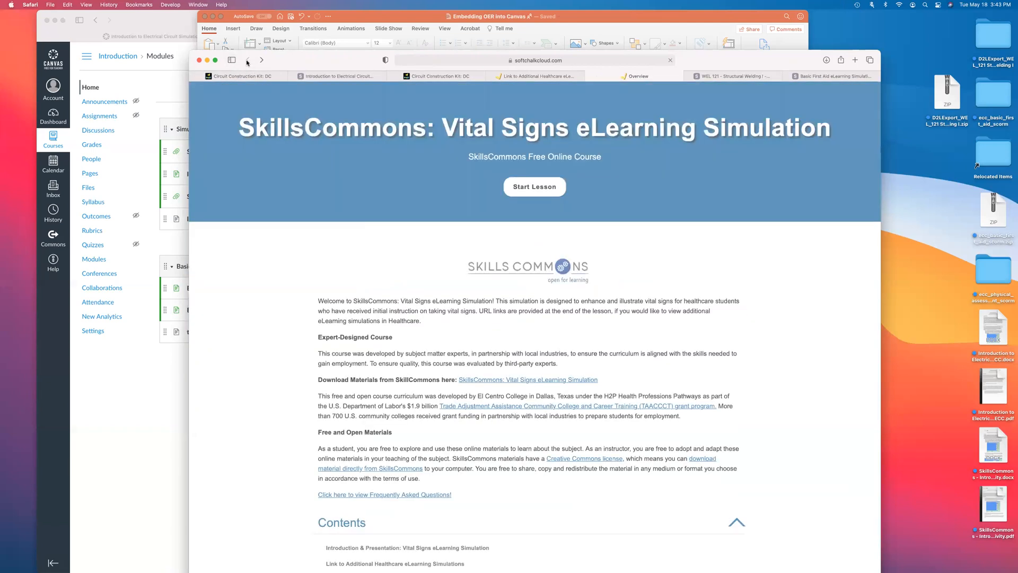
- Return from the additional healthcare simulations page to the Basic First Aid eLearning Simulation item on SkillsCommons
left_click(320, 77)
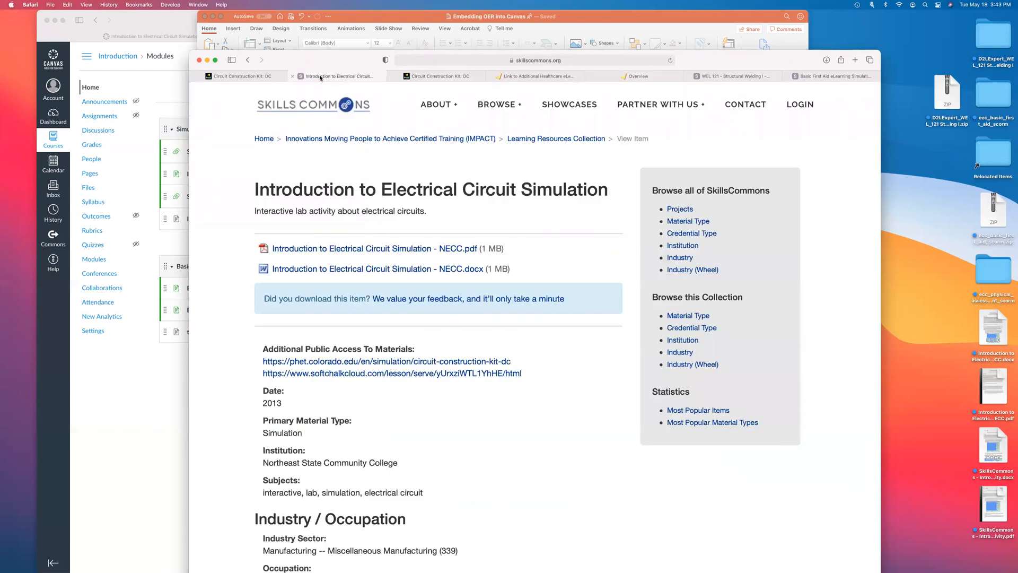
left_click(531, 77)
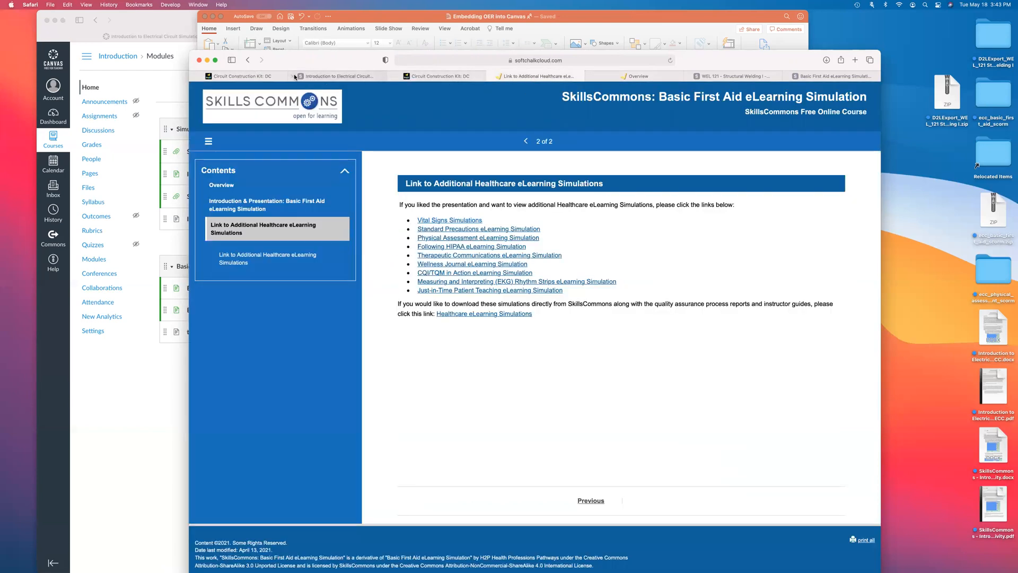
left_click(247, 60)
left_click(247, 60)
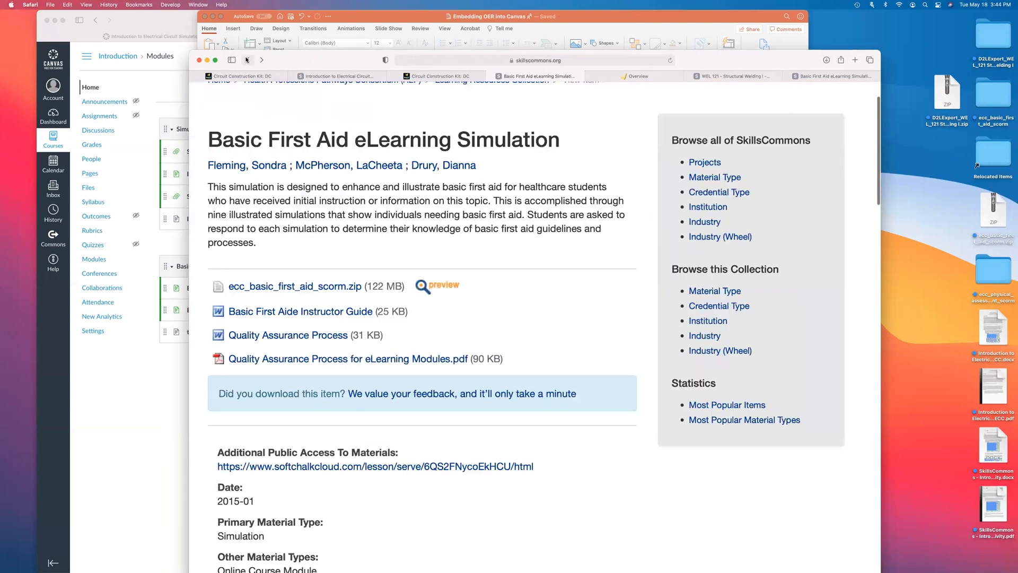
left_click(247, 60)
- Switch to the Embedding OER Into Canvas presentation in PowerPoint, start the slide show at Refine Your Search and advance to the Content: "Before" slide
left_click(394, 15)
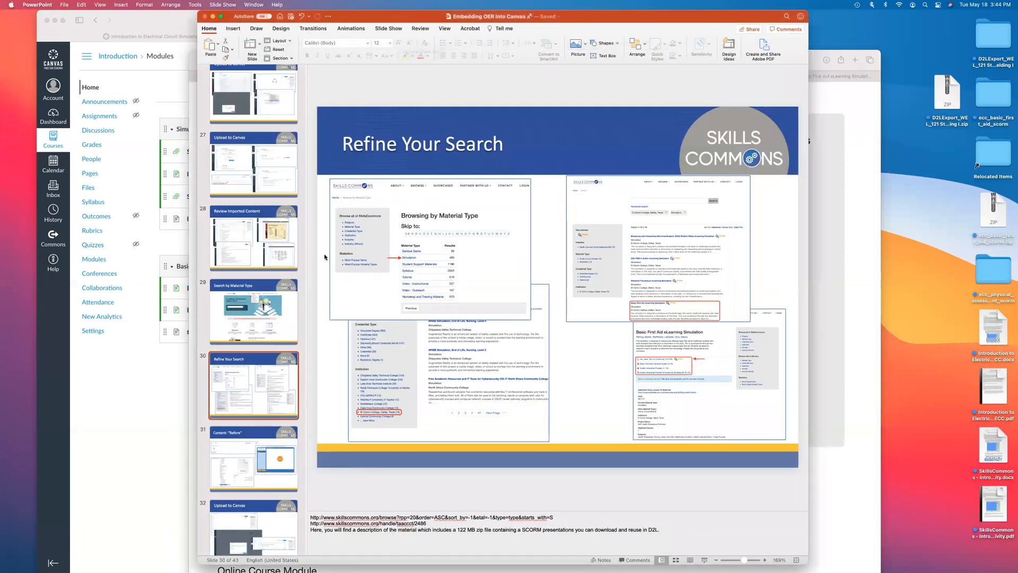
left_click(690, 559)
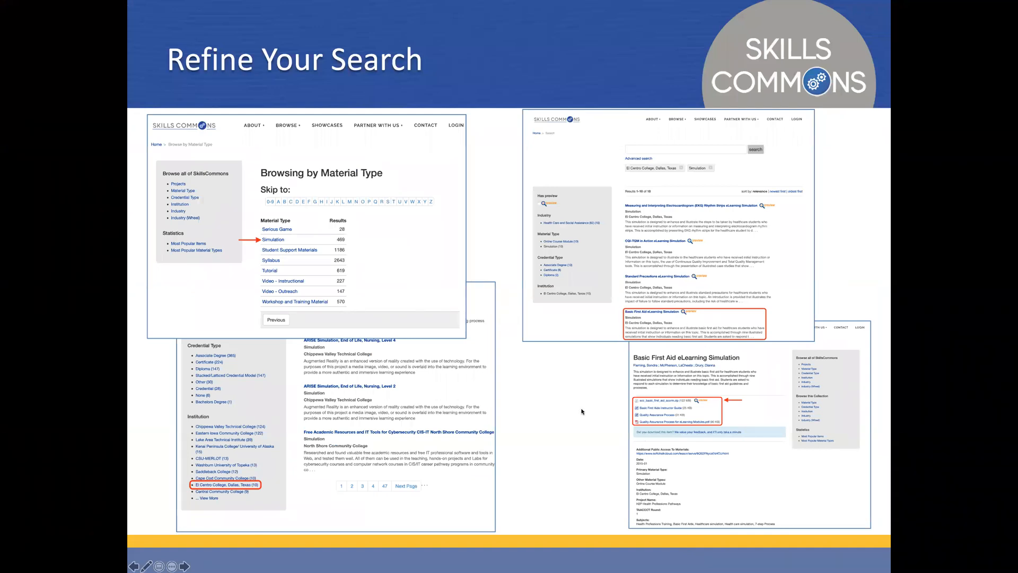
key("Right")
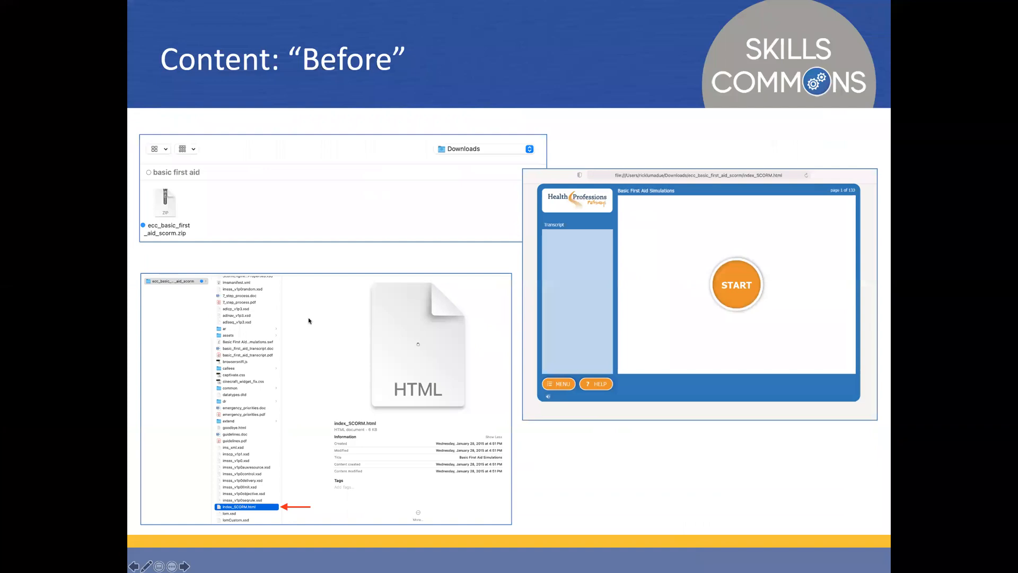
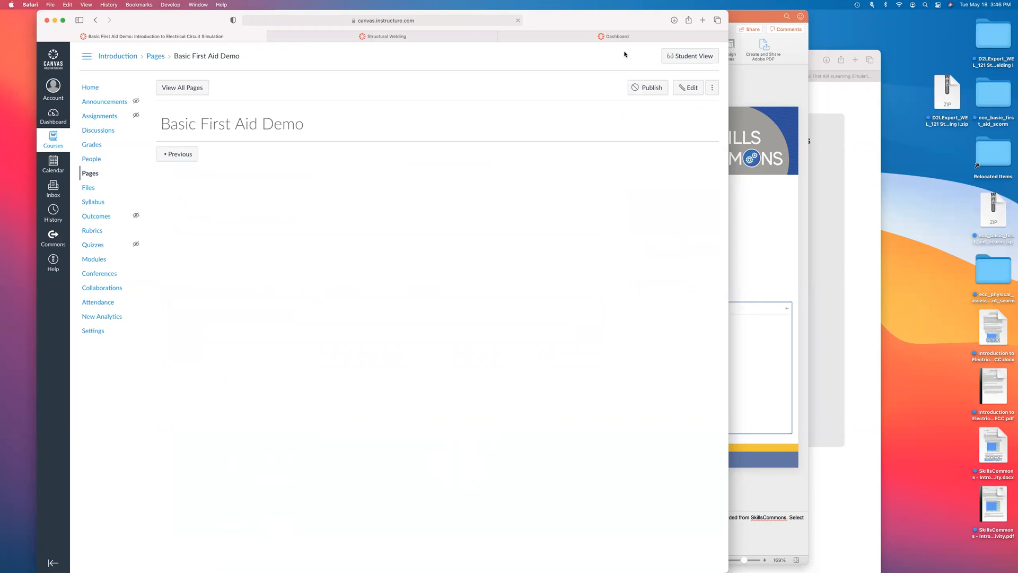
left_click(688, 87)
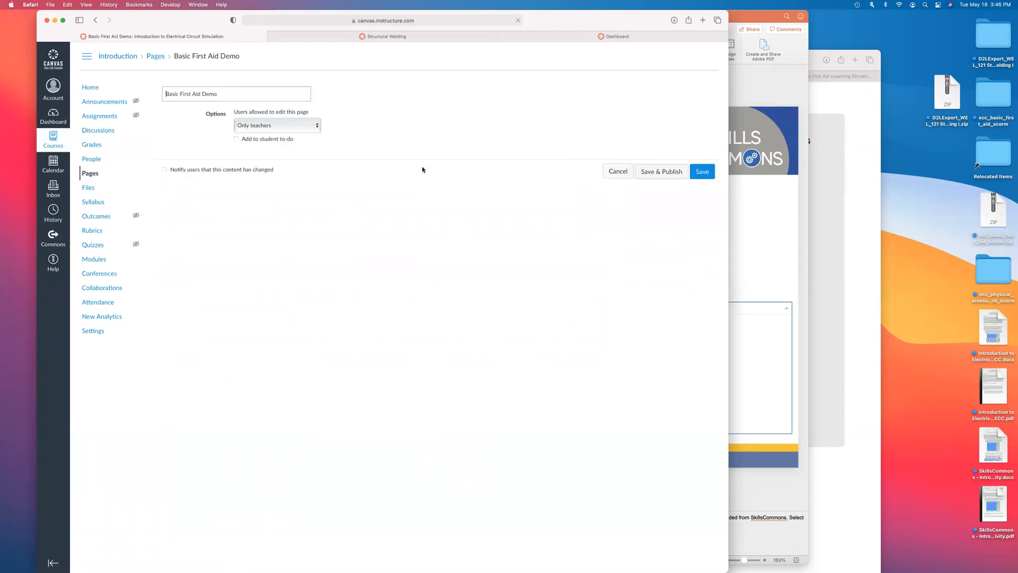
left_click(209, 158)
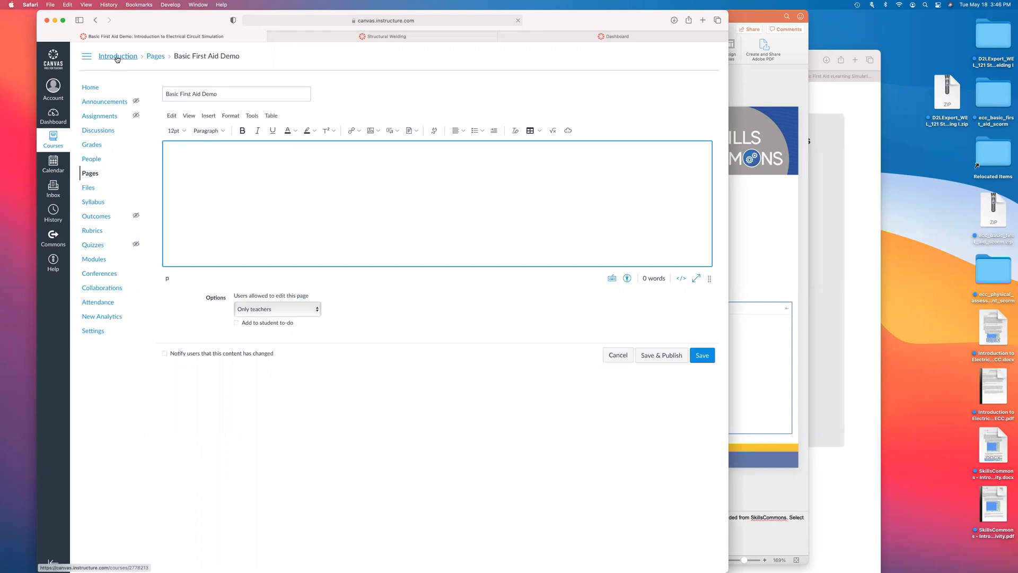
left_click(158, 62)
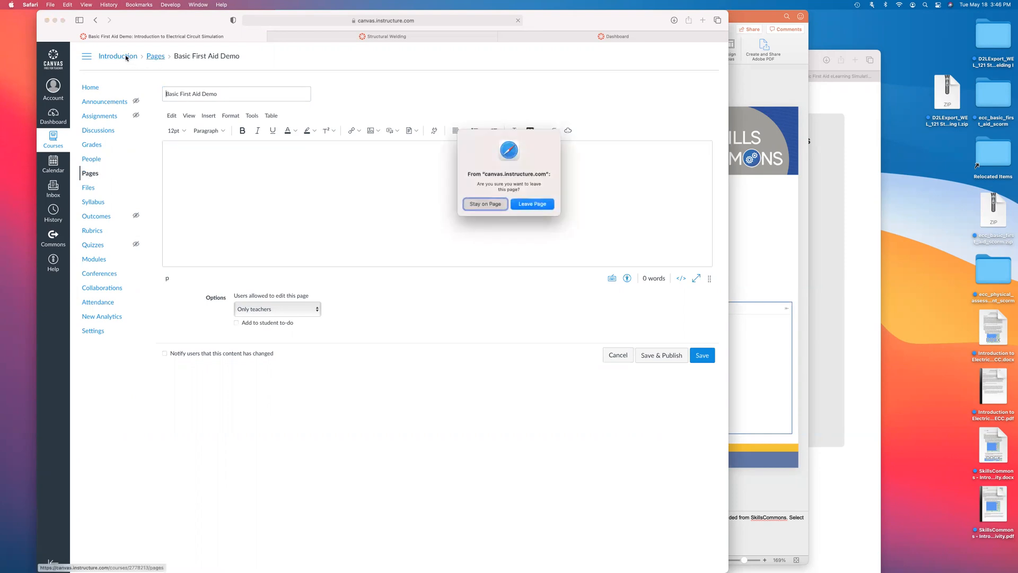
left_click(483, 205)
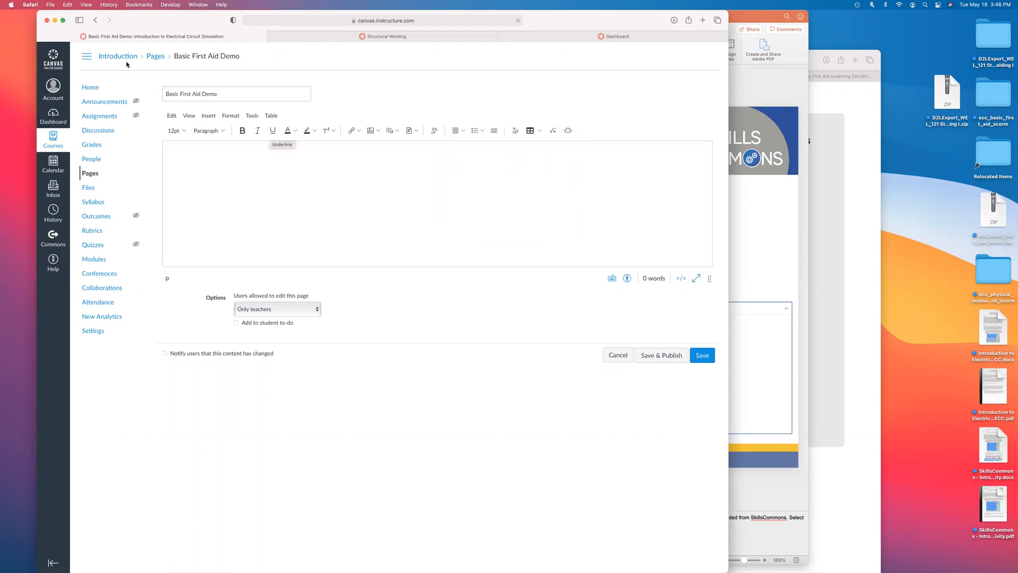
left_click(618, 356)
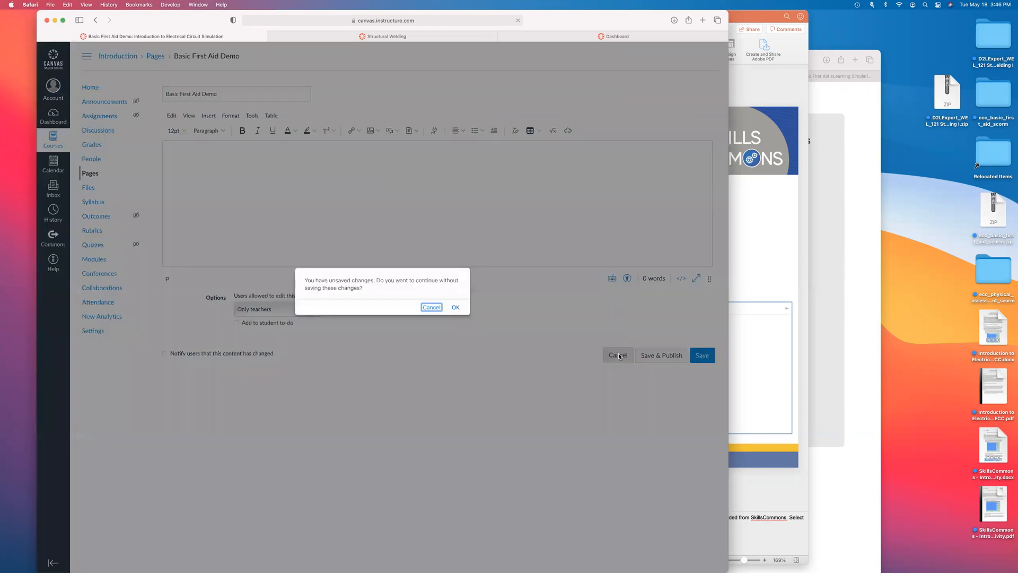
left_click(455, 307)
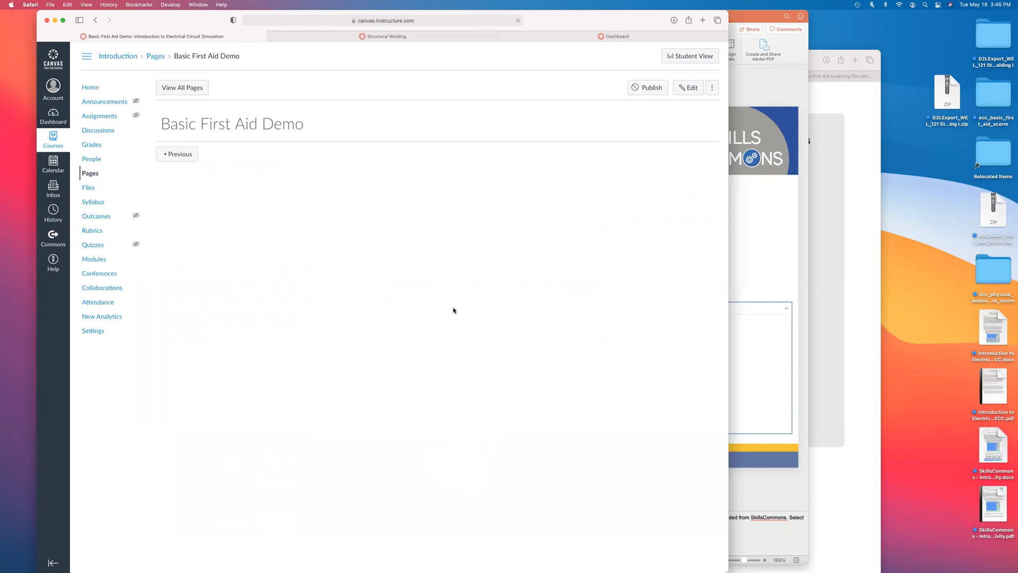
- Start importing existing content from the course's home page and set the content type to Unzip .zip file into folder
left_click(152, 57)
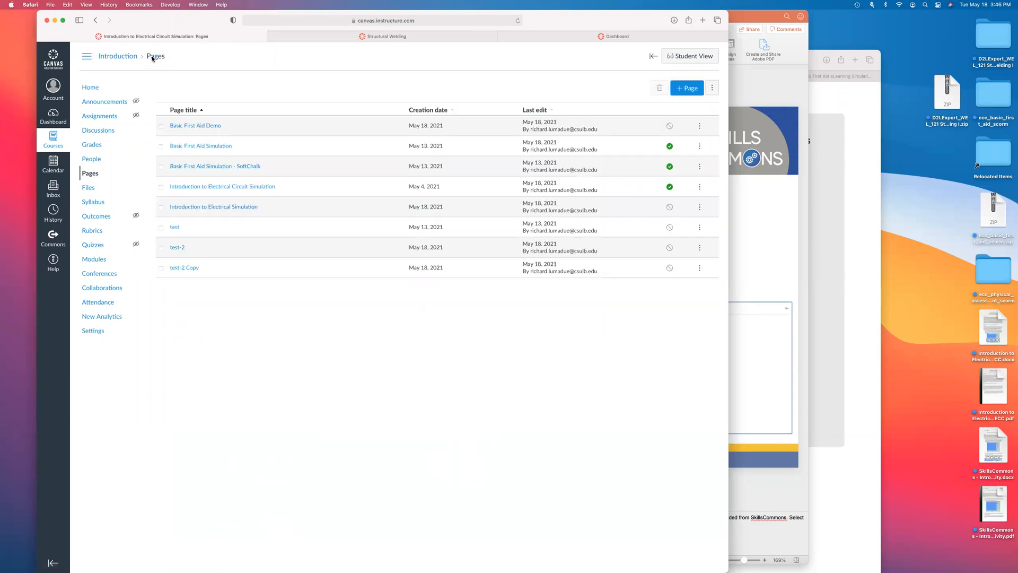
left_click(129, 57)
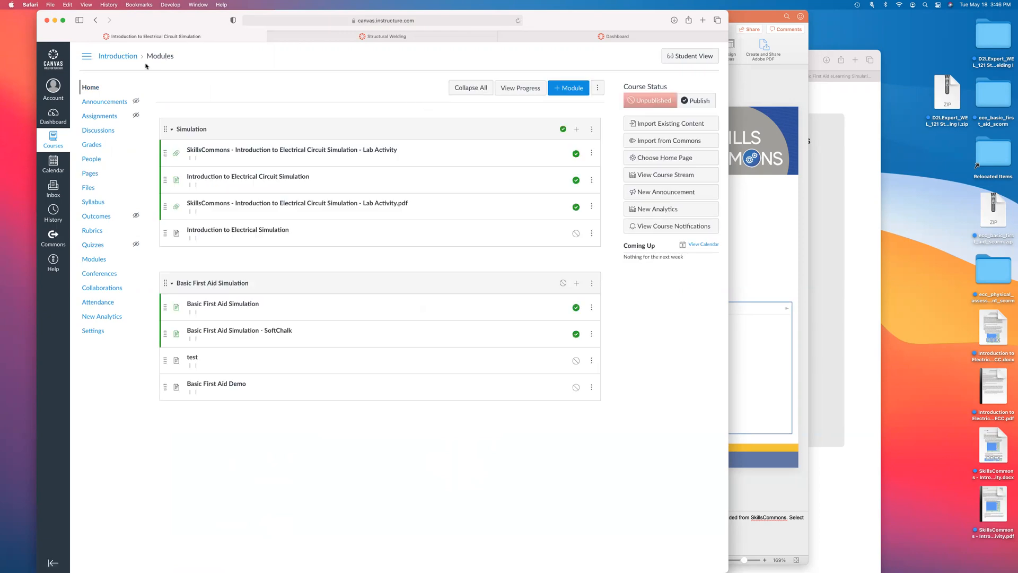
left_click(653, 123)
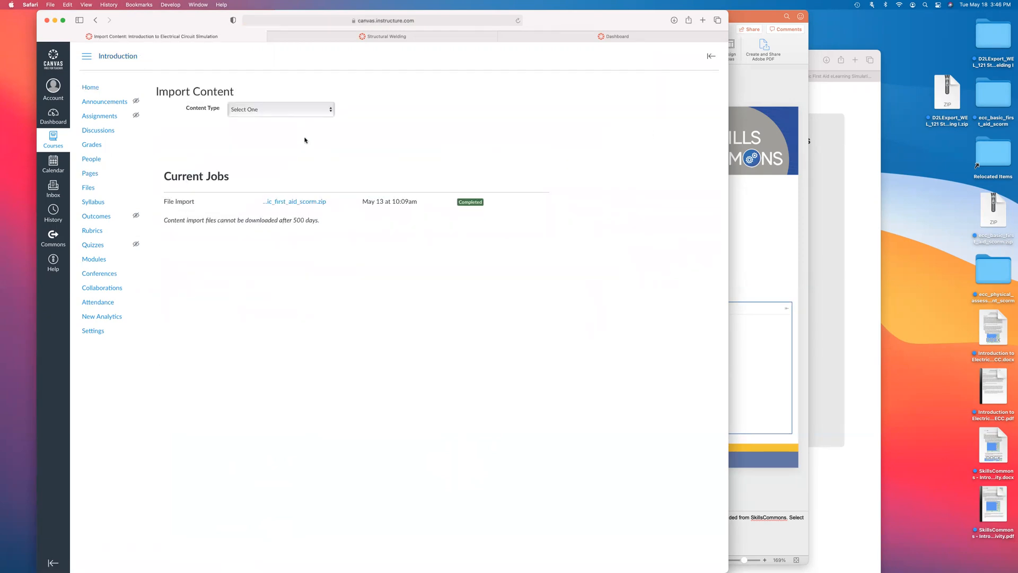
left_click(289, 108)
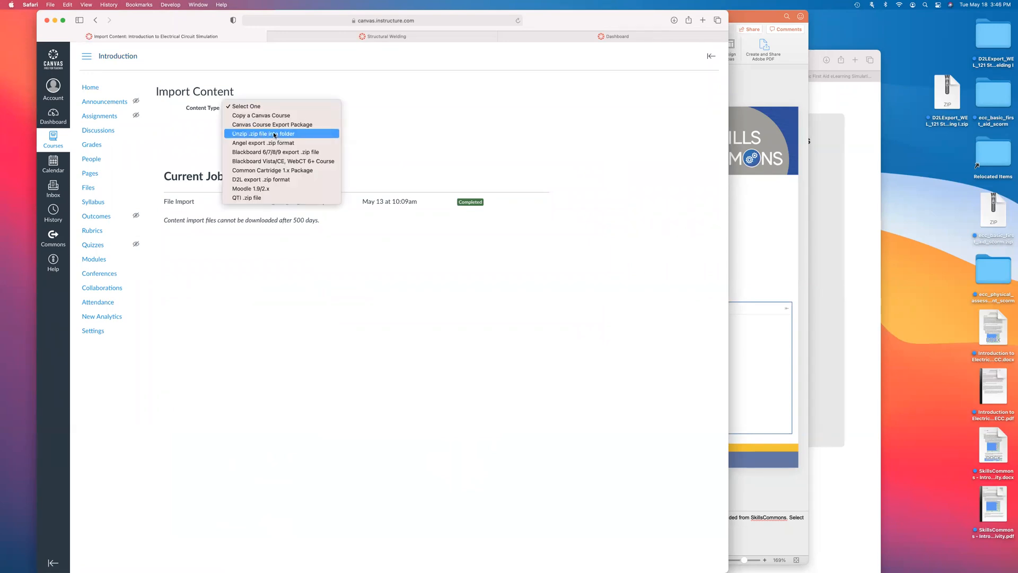
left_click(275, 133)
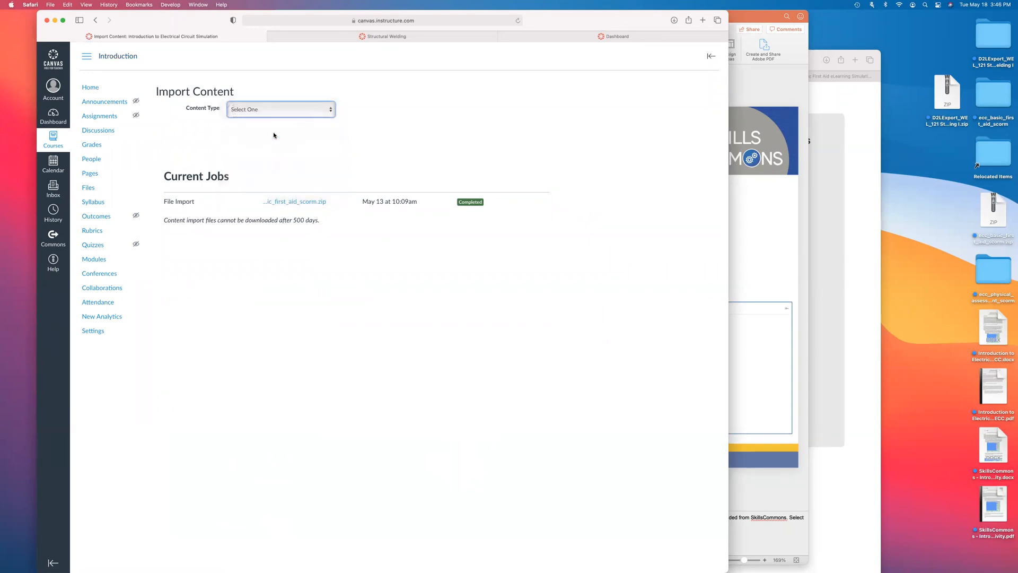
- Choose ecc_basic_first_aid_scorm.zip from the Desktop as the source and import it into the course files folder
left_click(243, 136)
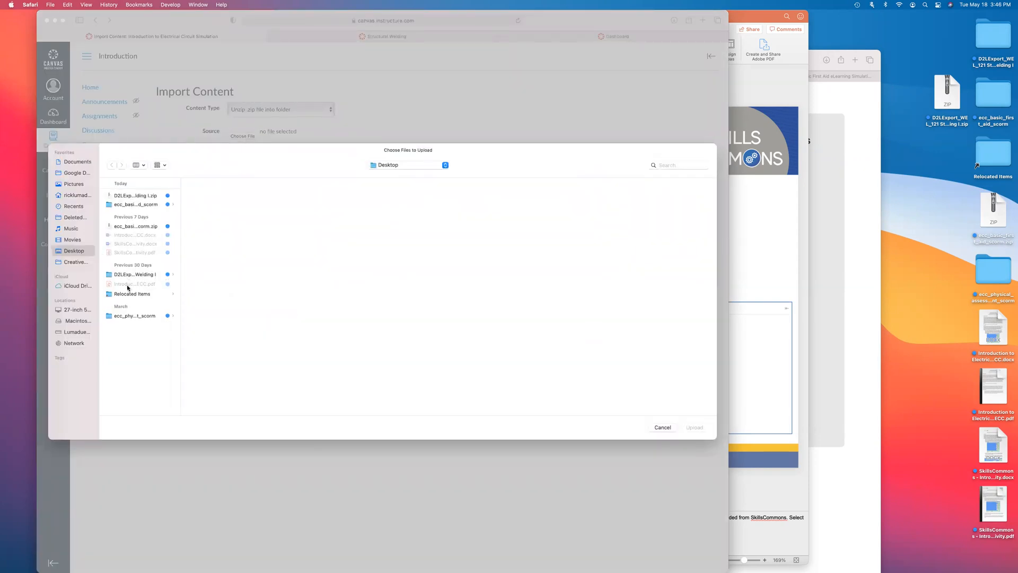
left_click(128, 227)
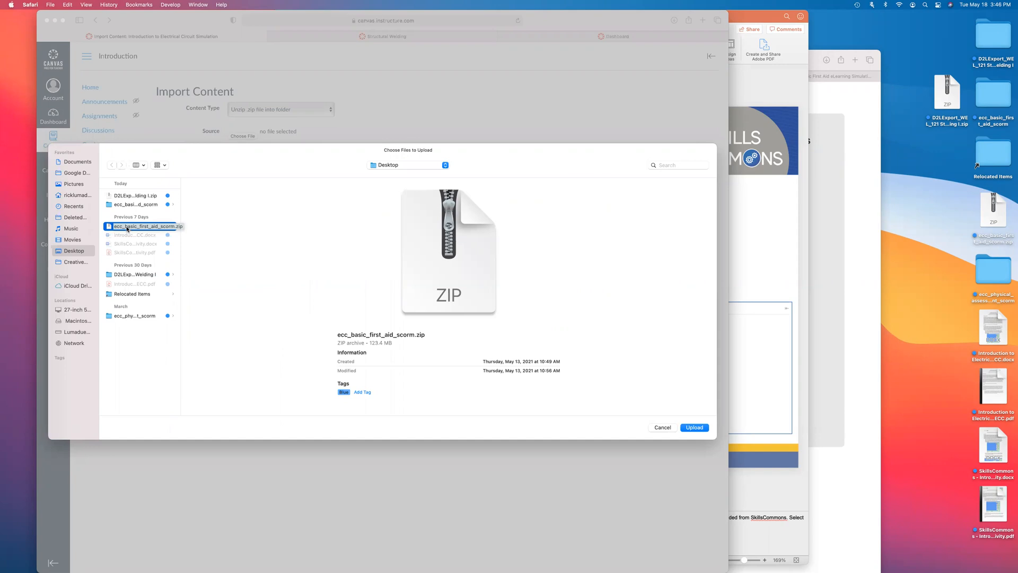
double_click(127, 228)
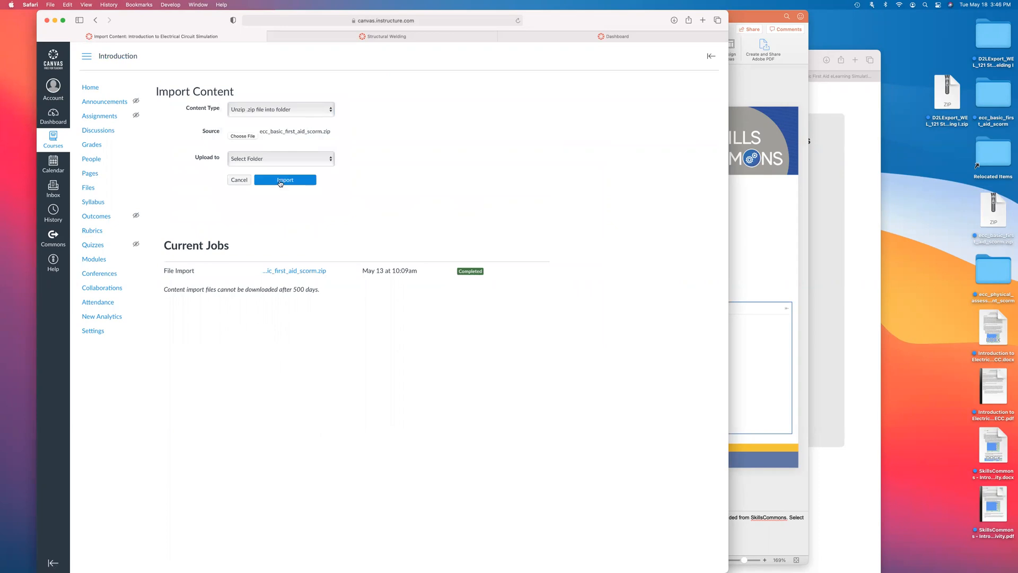
left_click(280, 181)
left_click(282, 160)
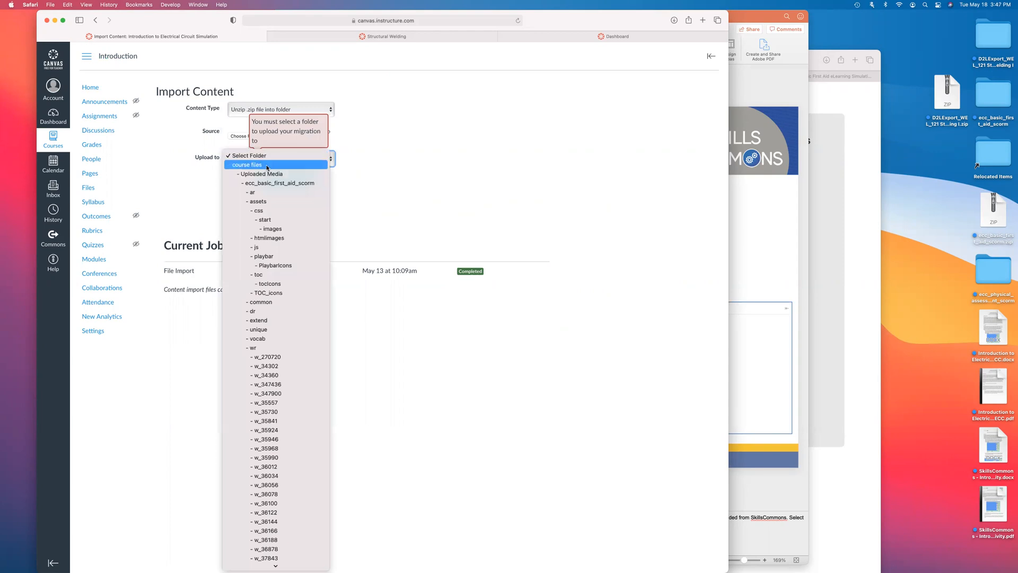
left_click(266, 168)
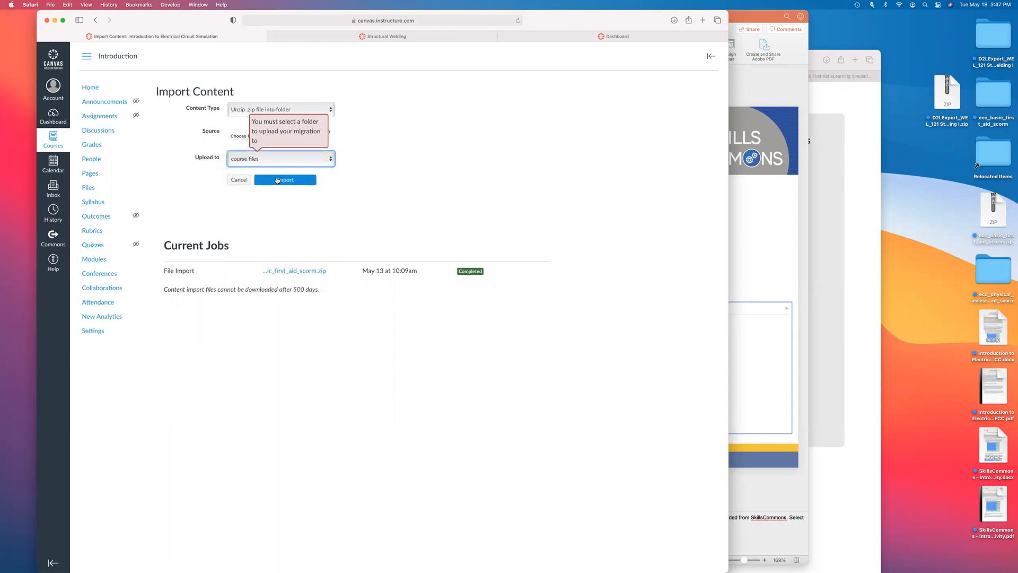
left_click(276, 180)
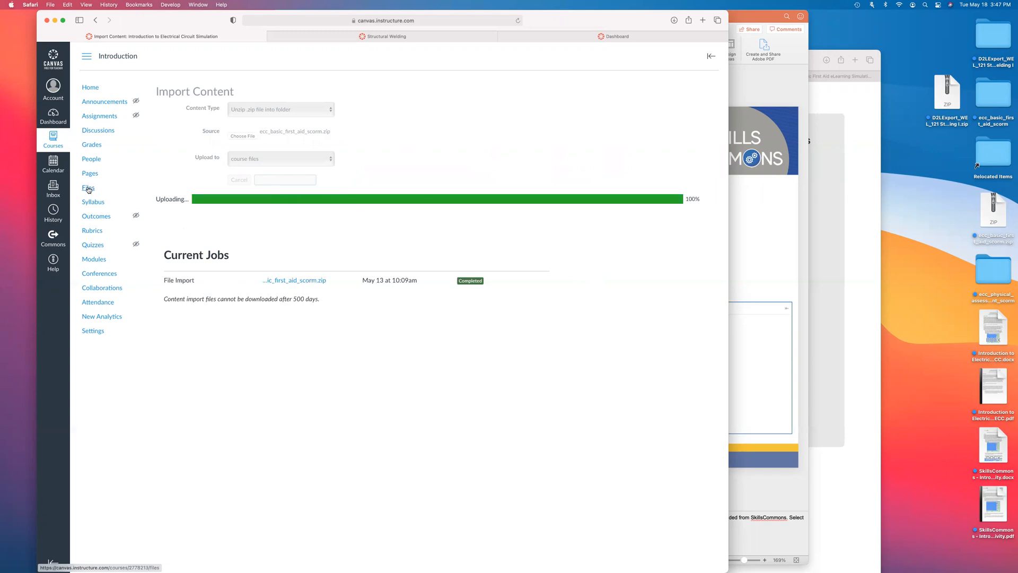
- Open the ecc_basic_first_aid_scorm folder inside Uploaded Media in the course's files
left_click(93, 191)
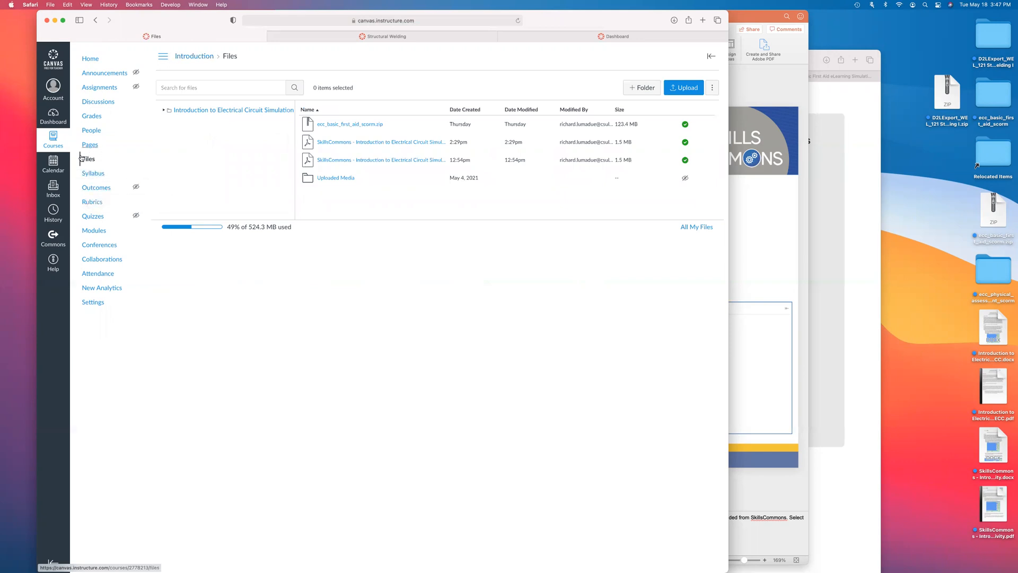
left_click(190, 58)
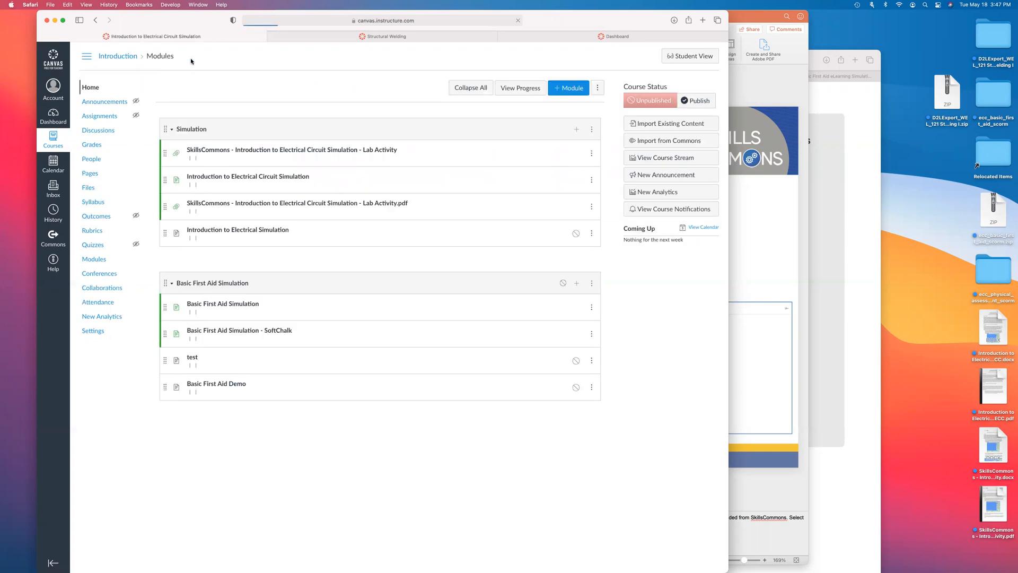
left_click(87, 190)
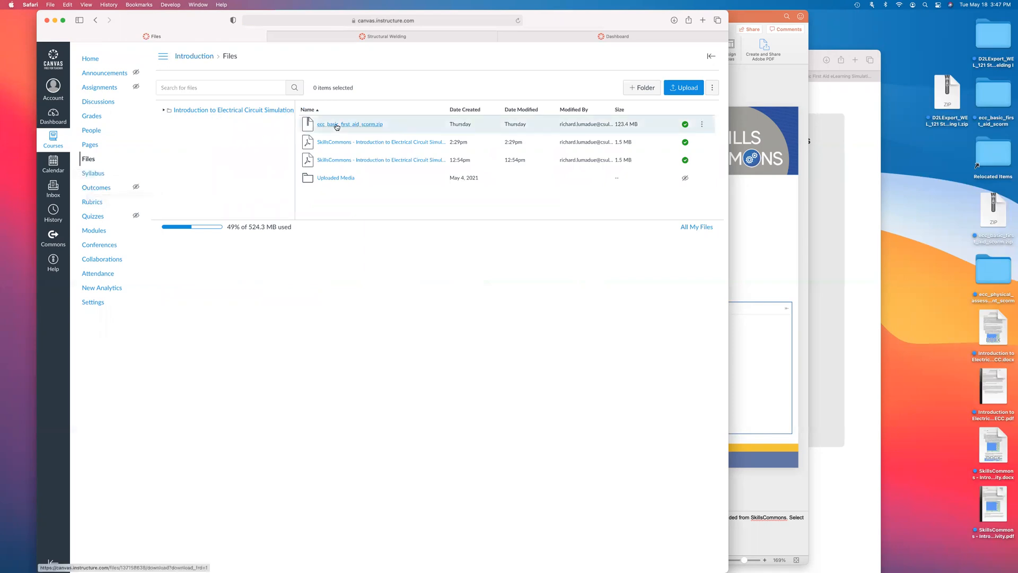
left_click(329, 178)
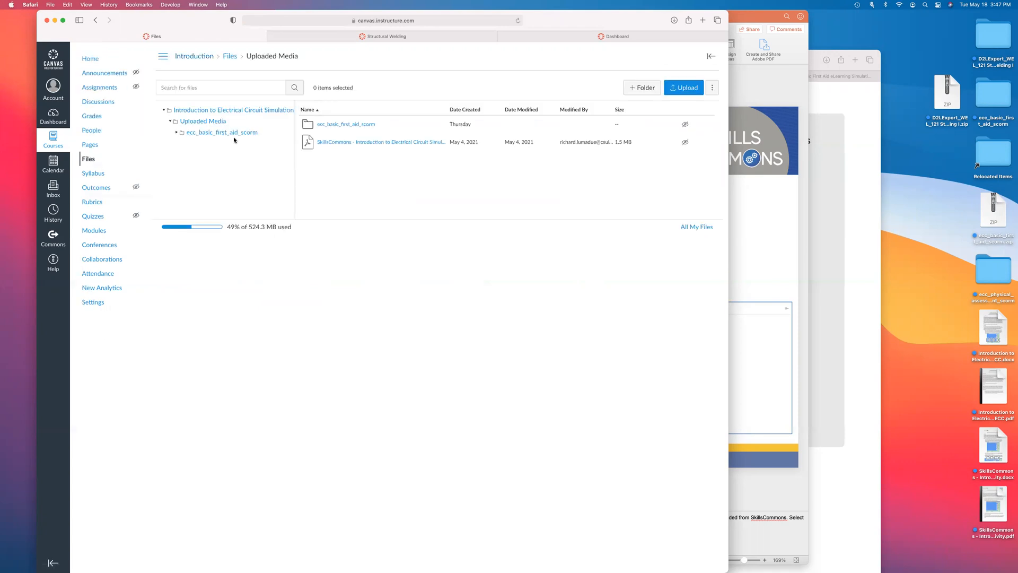
left_click(216, 133)
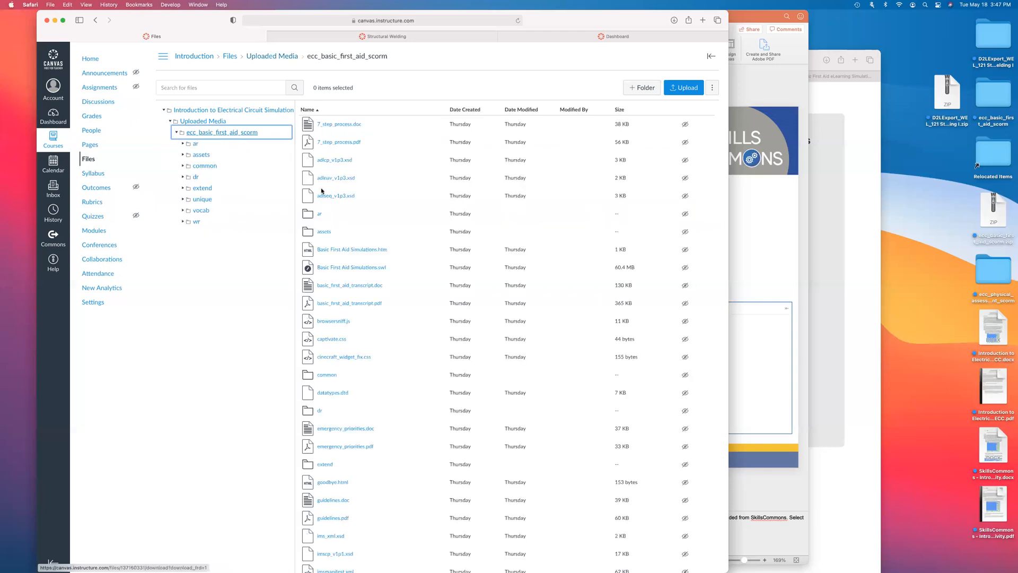
- Preview index_SCORM.html from the folder, dismiss its LMS error dialog, and close the preview
scroll(321, 194, "down", 5)
scroll(322, 208, "down", 5)
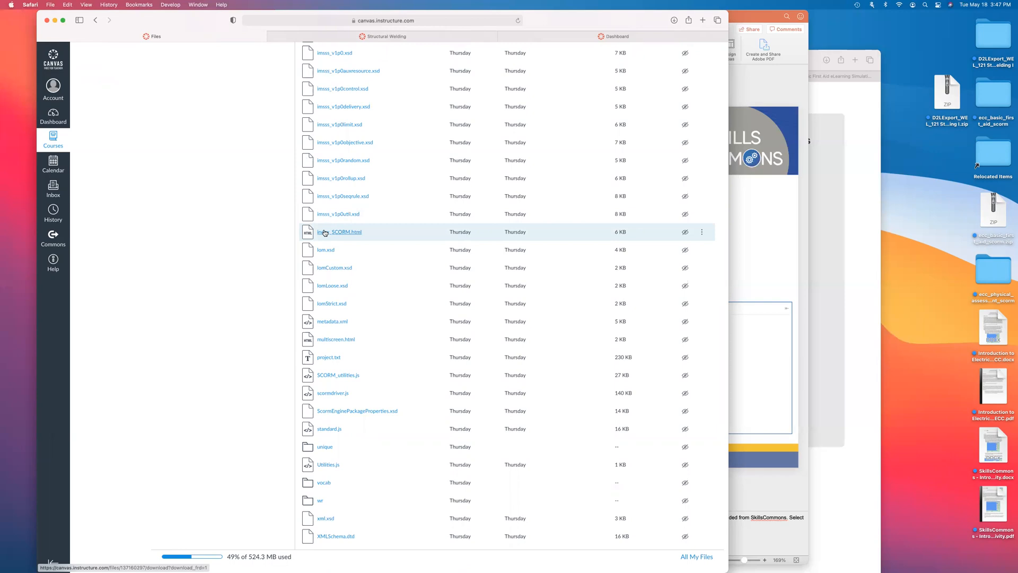
left_click(325, 232)
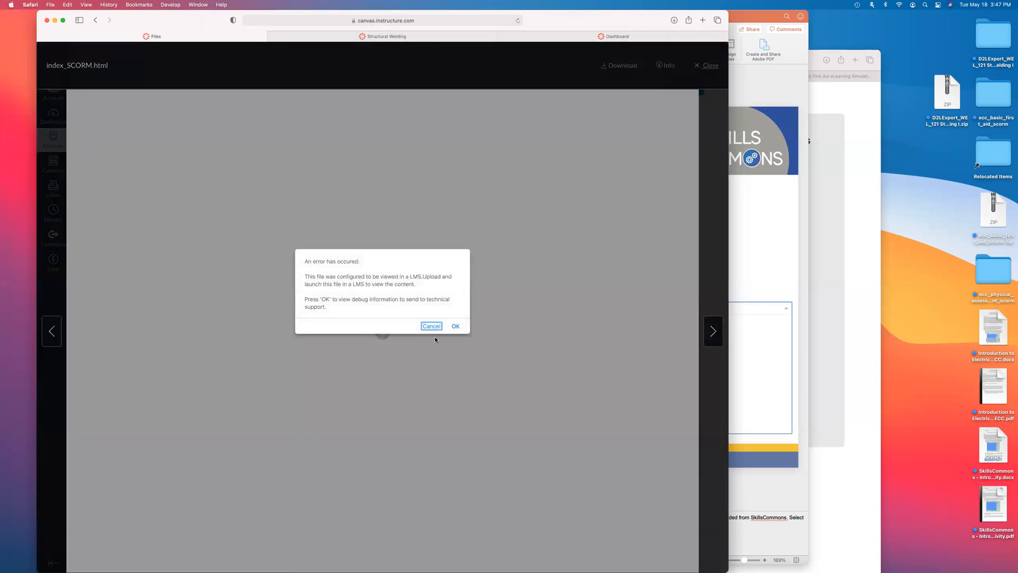
left_click(431, 325)
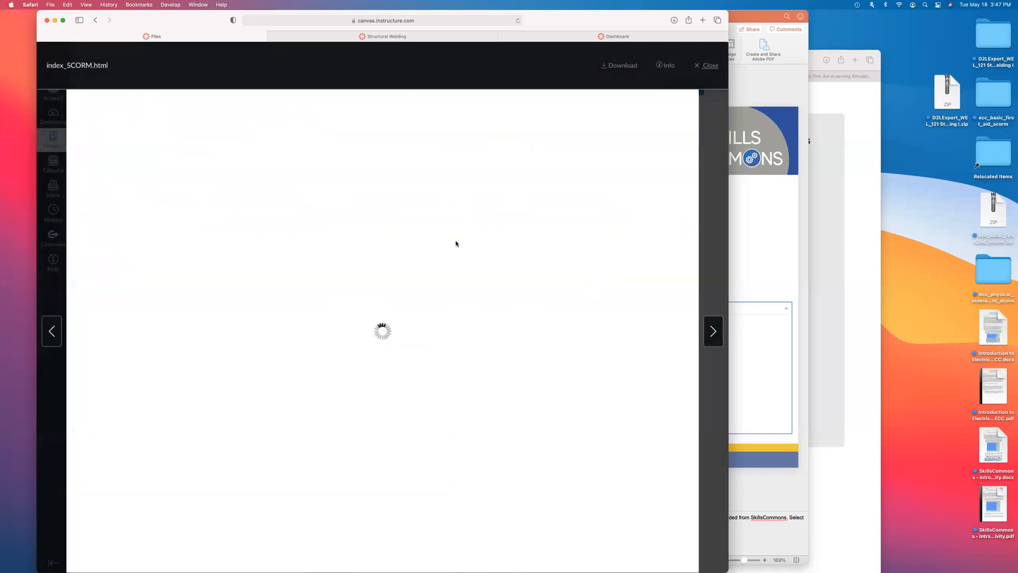
left_click(381, 22)
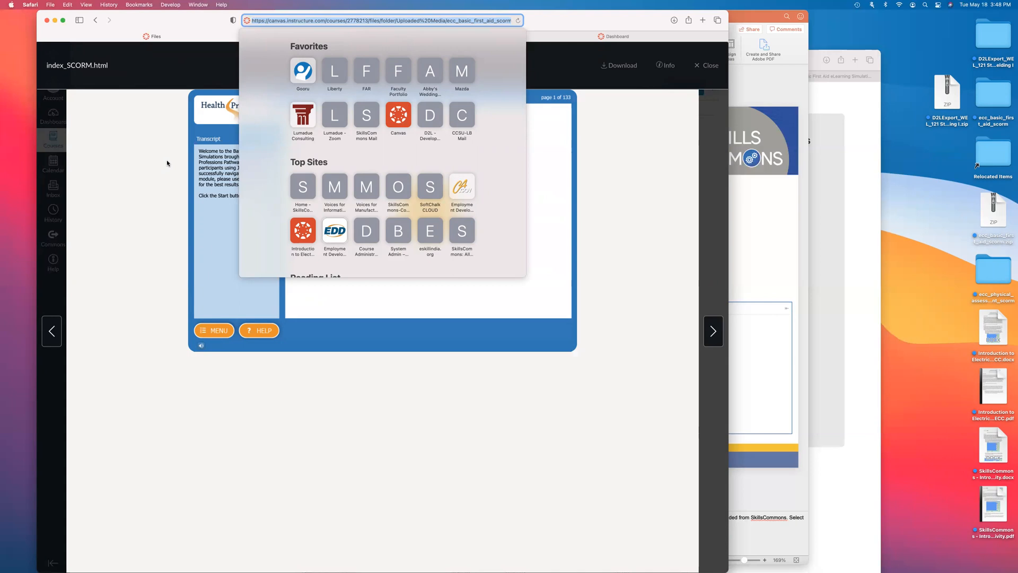
left_click(697, 71)
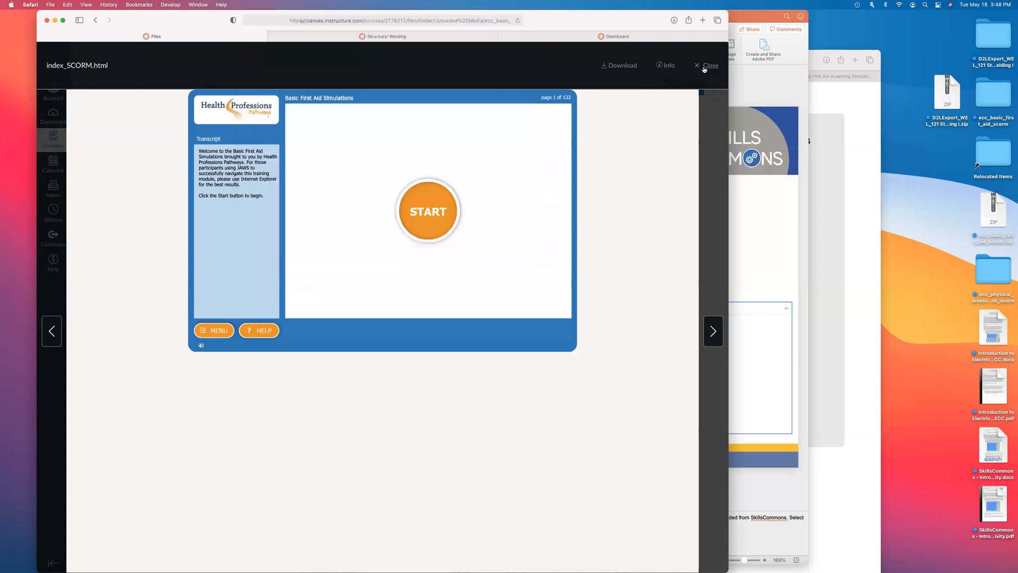
left_click(698, 69)
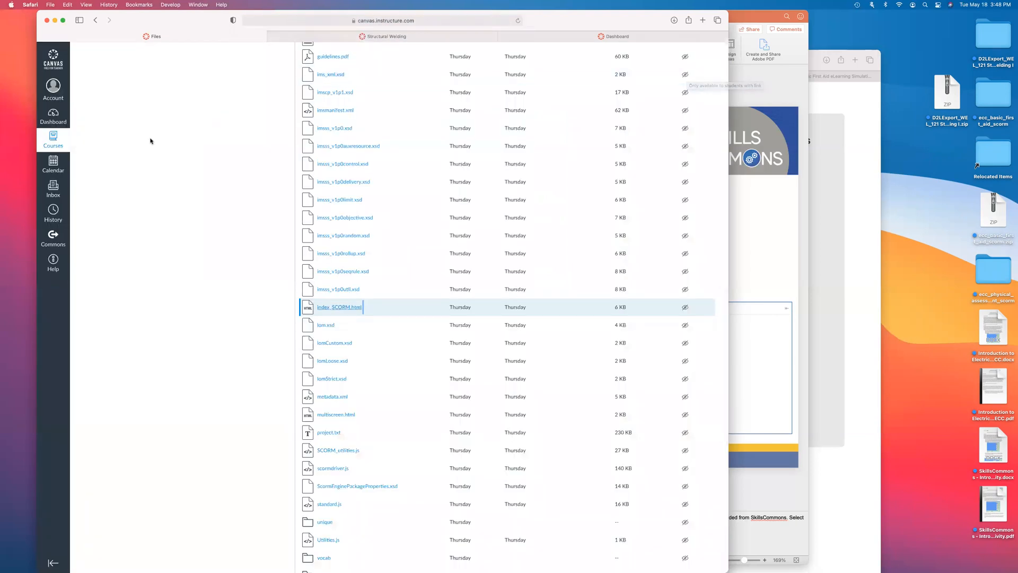
- Return to the course's home page and open the Basic First Aid Demo page for editing
scroll(152, 140, "up", 10)
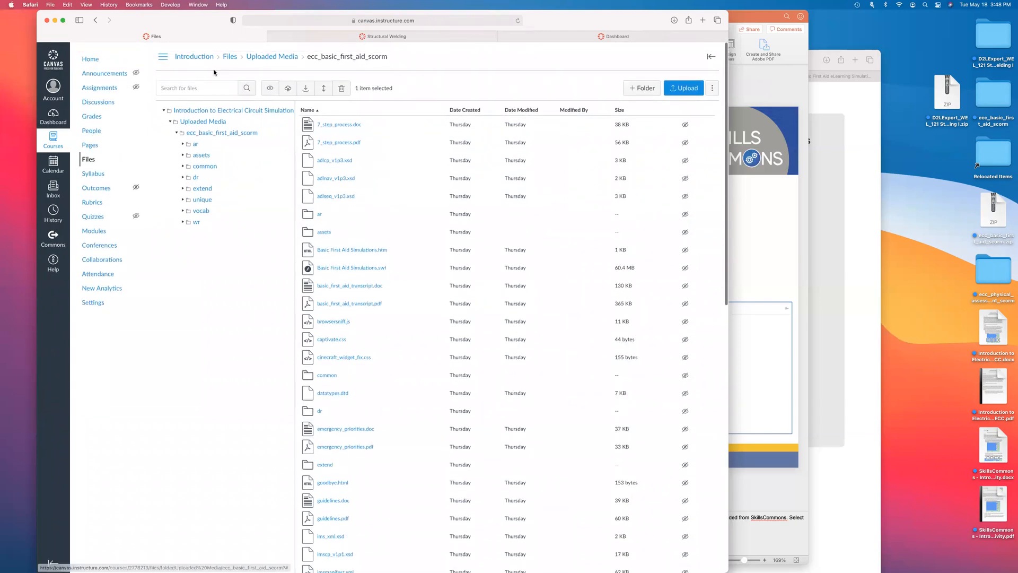
left_click(202, 57)
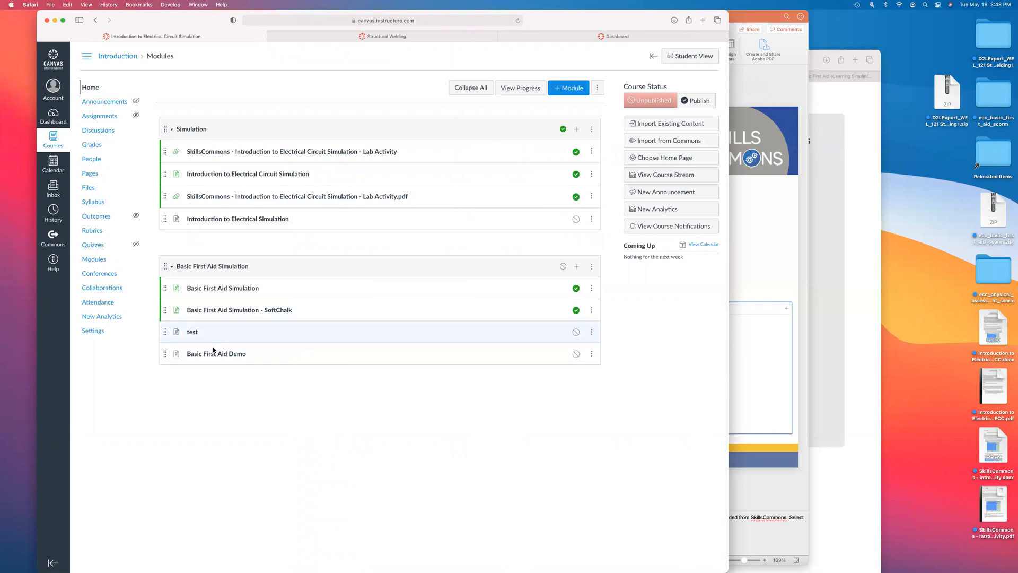
left_click(212, 354)
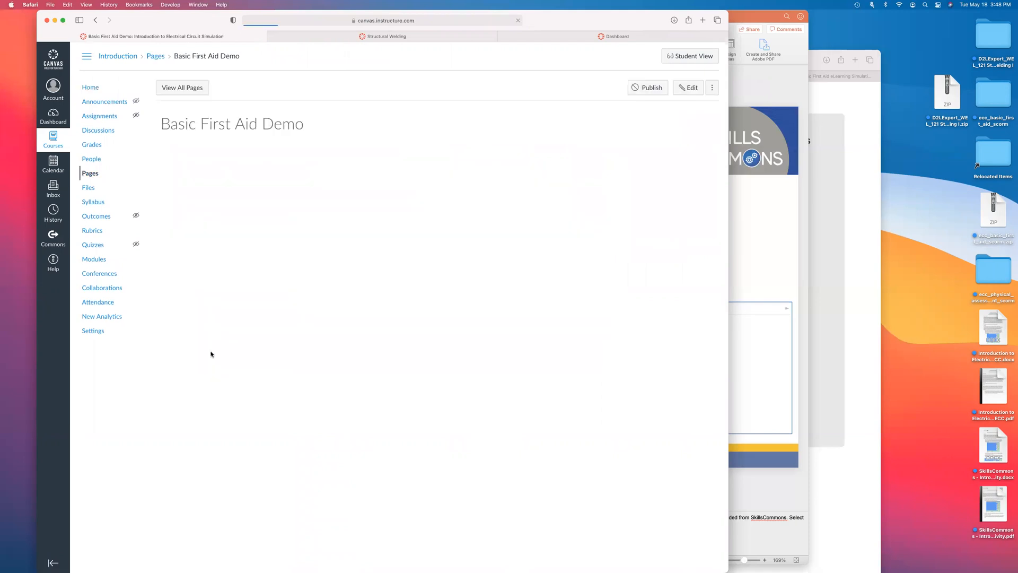
left_click(687, 87)
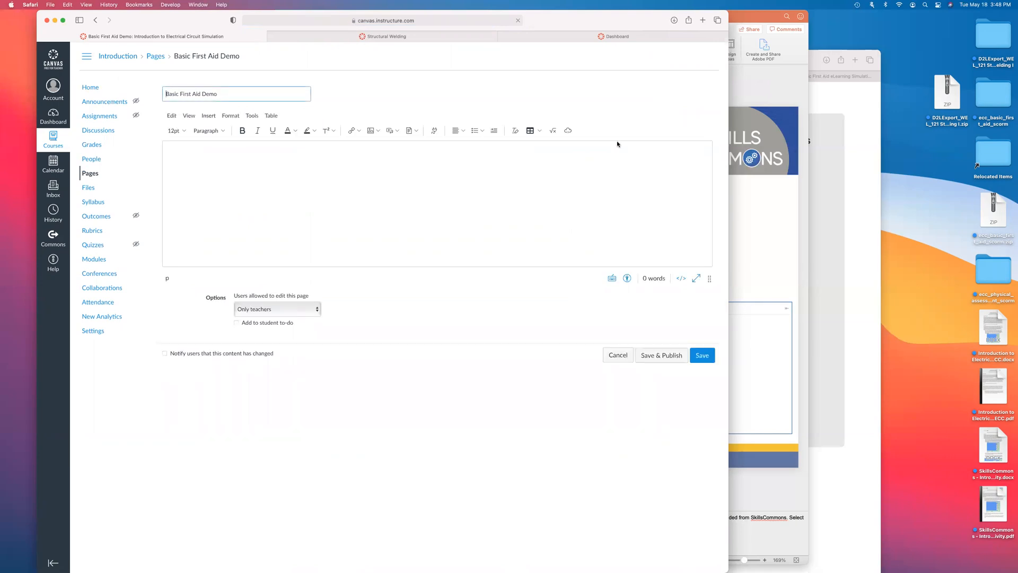
- Insert a link titled "Basic First Aid Simulation - Demo" using the copied index_SCORM.html preview URL, and save the page
left_click(351, 134)
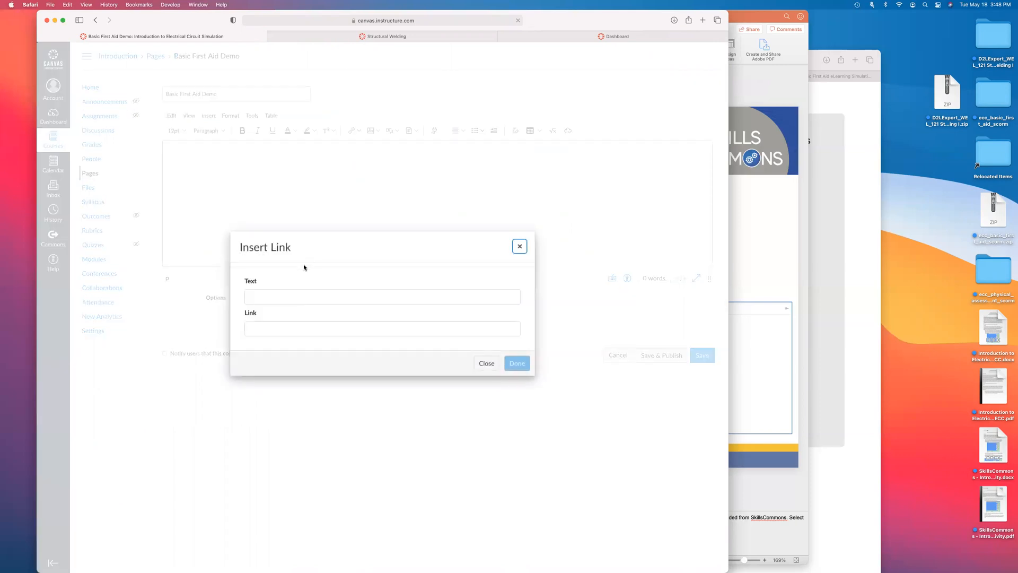
left_click(272, 295)
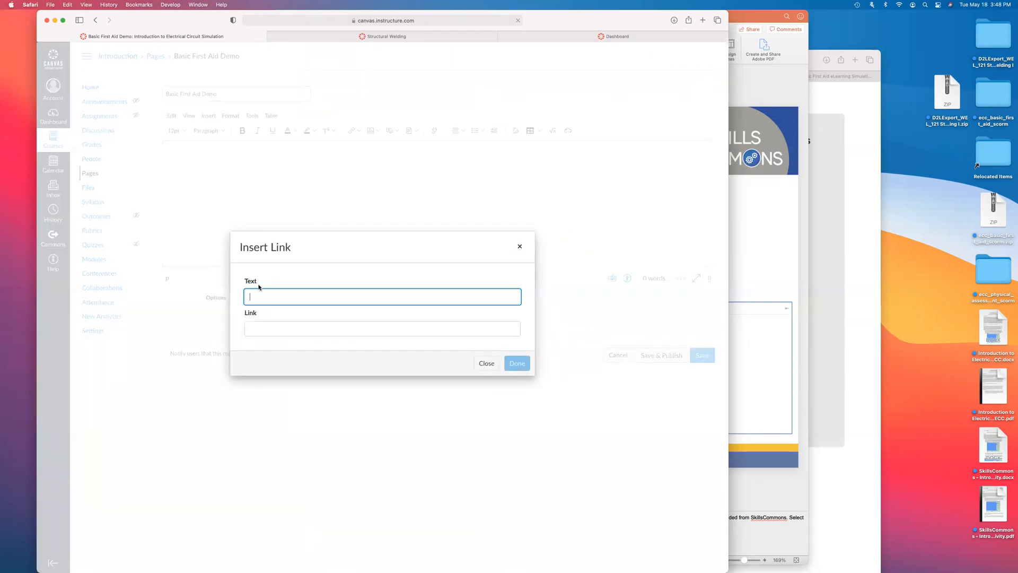
type("Basic First Aid Simulation - Demo")
left_click(265, 328)
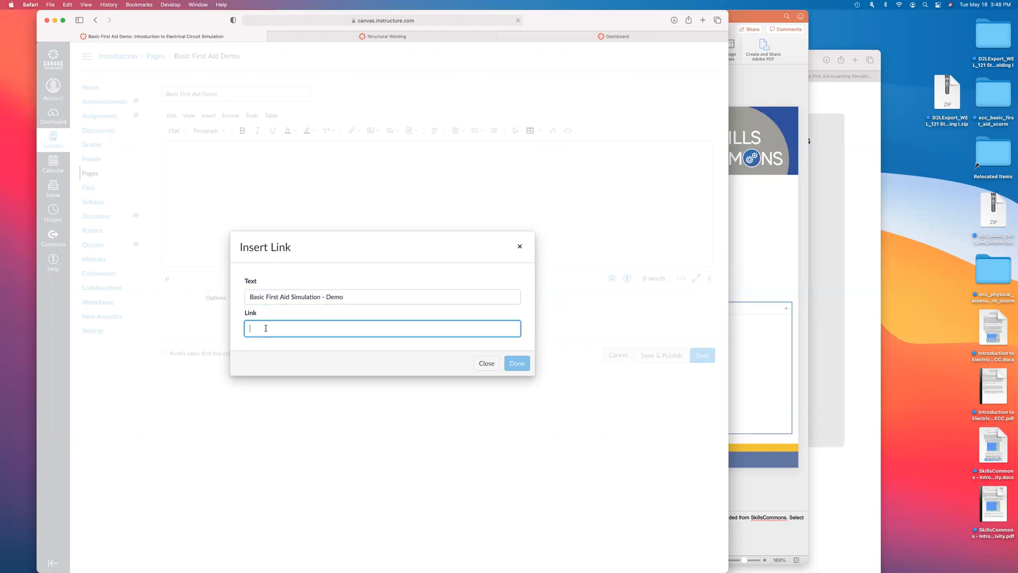
key("super+v")
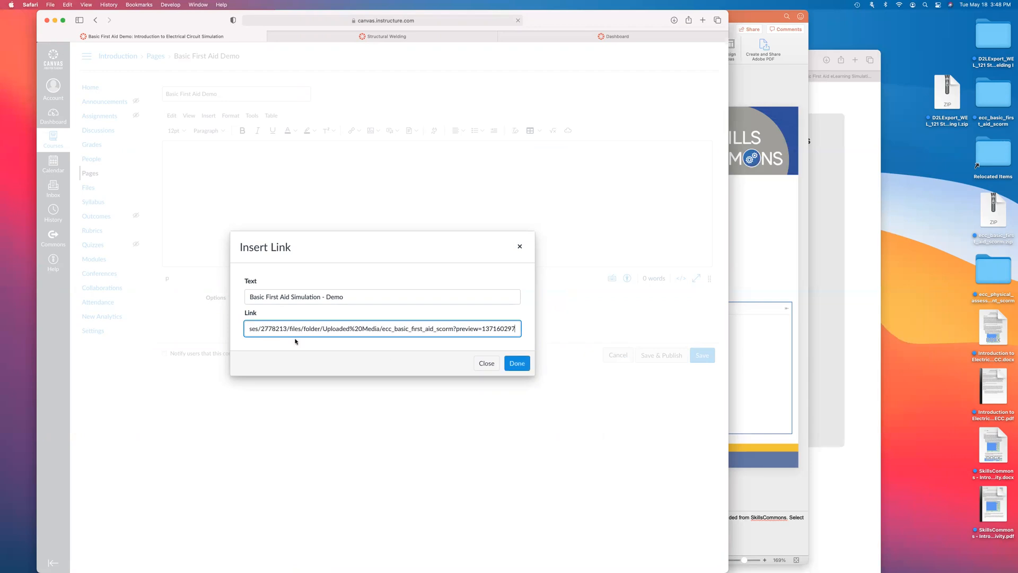
left_click(515, 364)
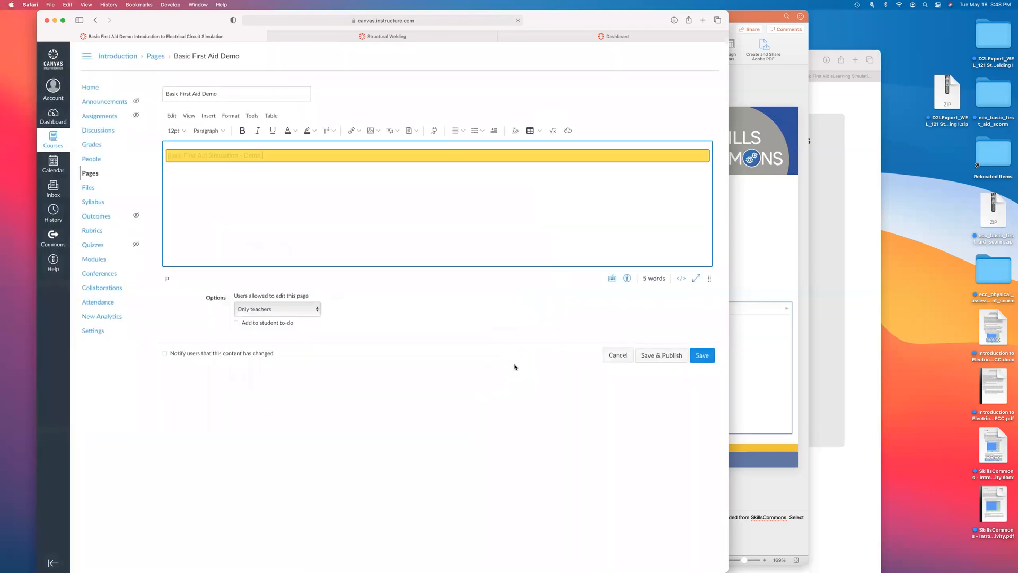
left_click(702, 355)
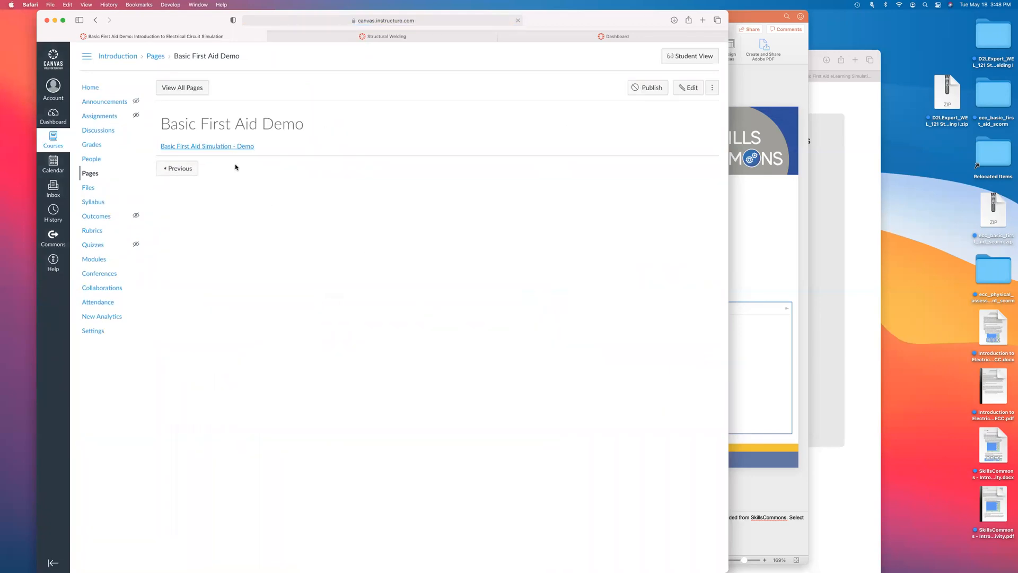
- Test the page's new link, dismiss the LMS error, check the simulation's menu and Part 2, then close the preview and return to the course home
left_click(225, 147)
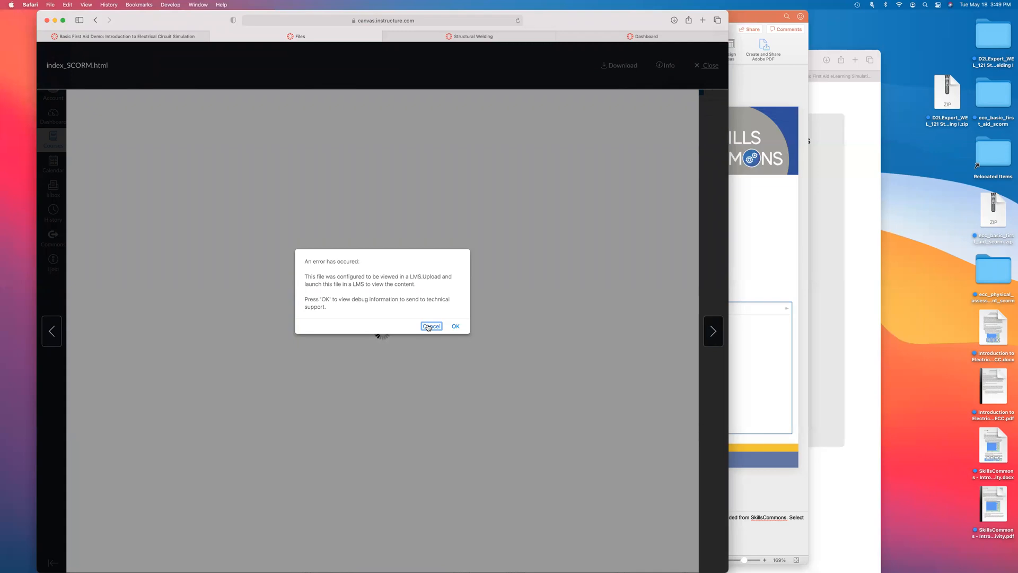
left_click(430, 326)
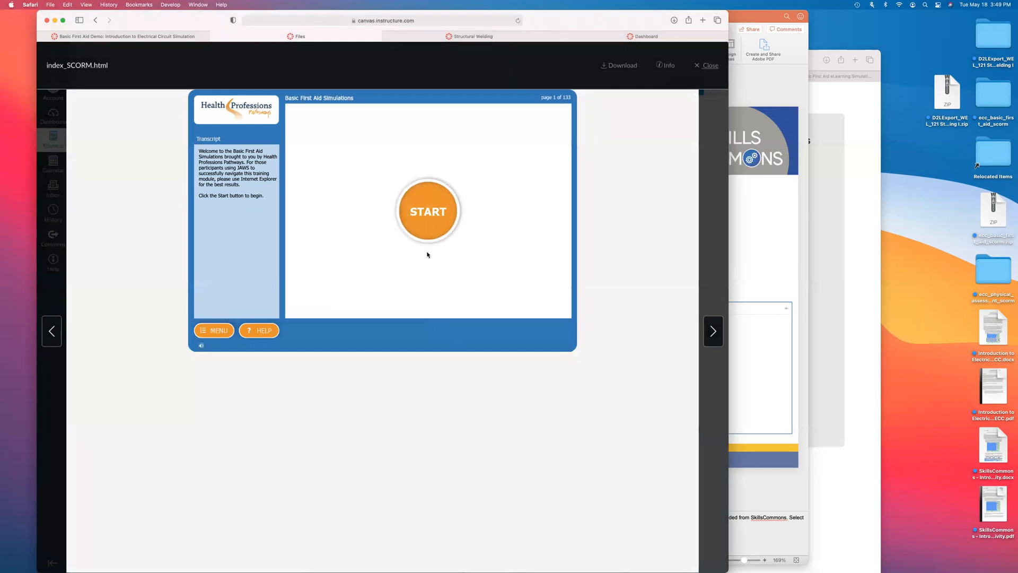
left_click(213, 329)
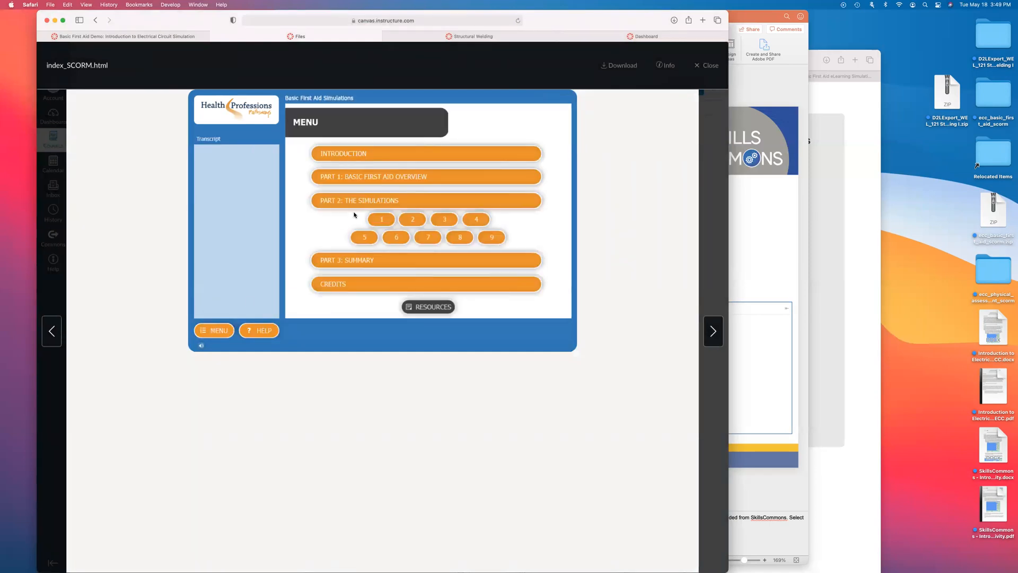
left_click(355, 205)
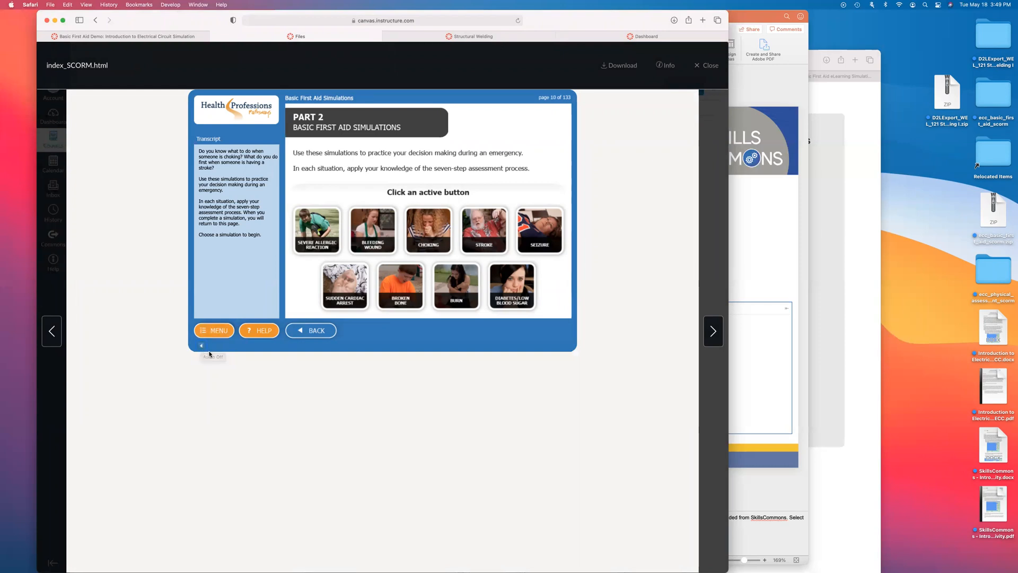
left_click(209, 331)
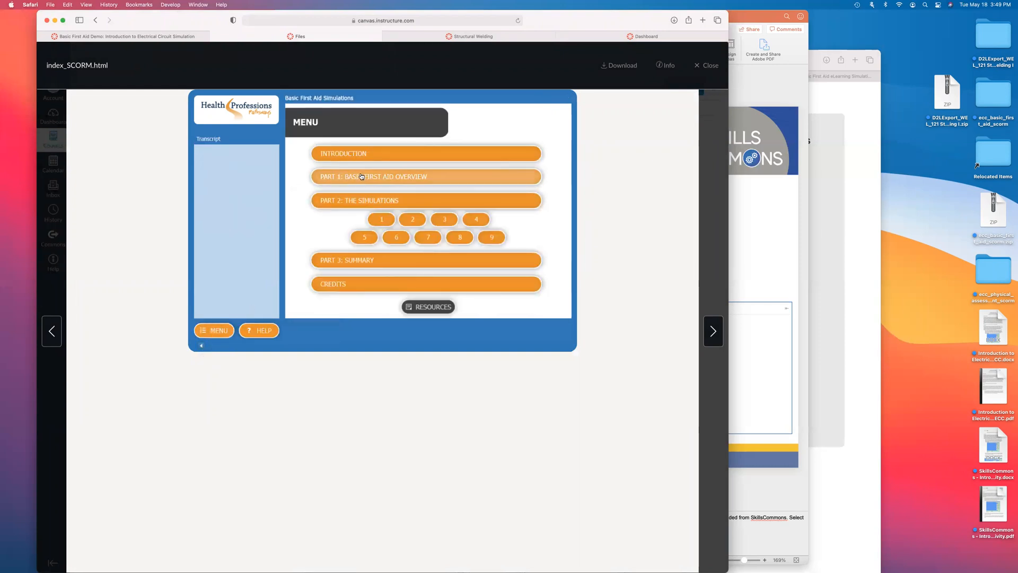
left_click(698, 66)
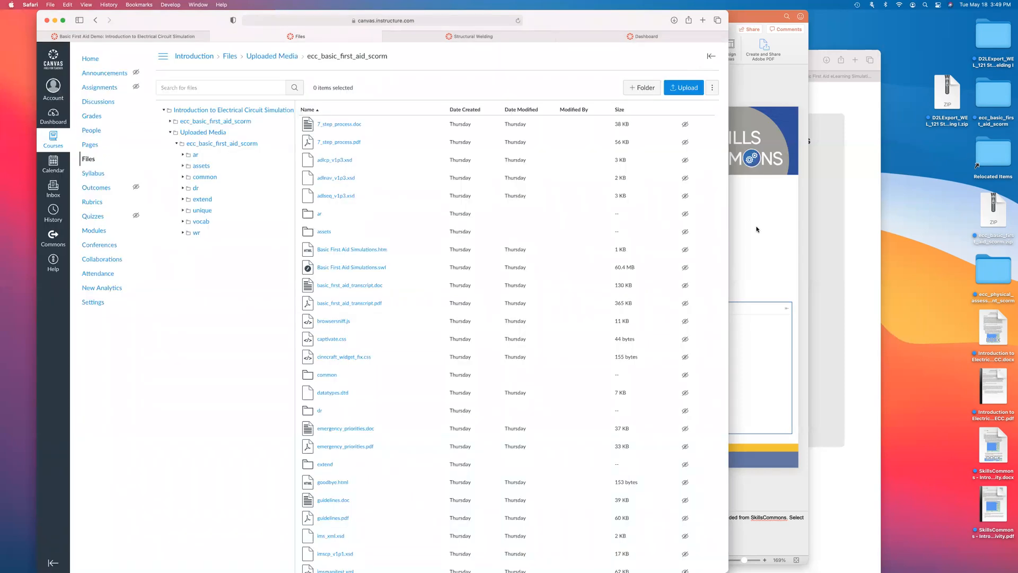
left_click(194, 56)
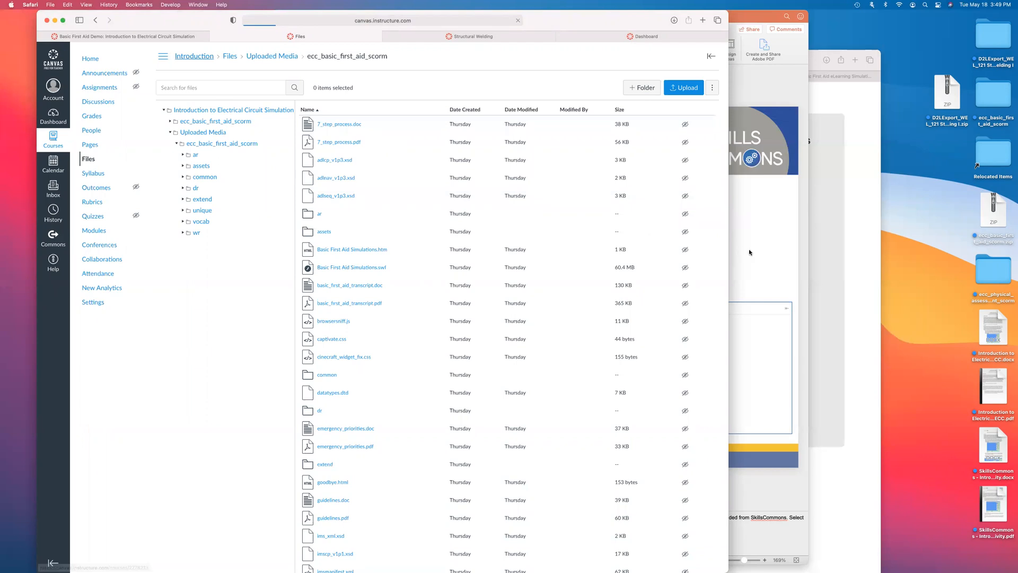
- Switch to the PowerPoint presentation and review its slides from Upload to Canvas through Support Center Resources
left_click(749, 249)
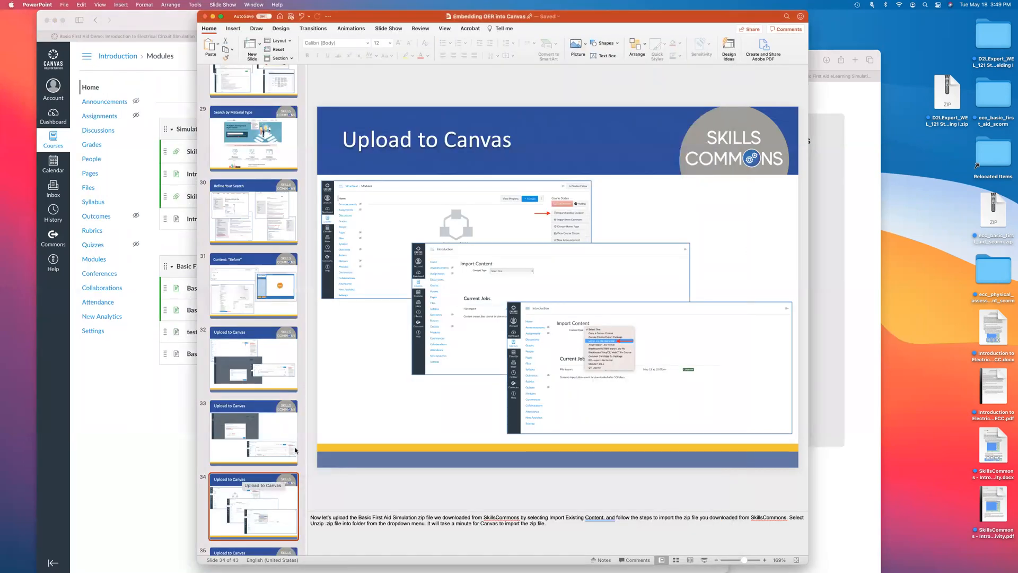
left_click(703, 560)
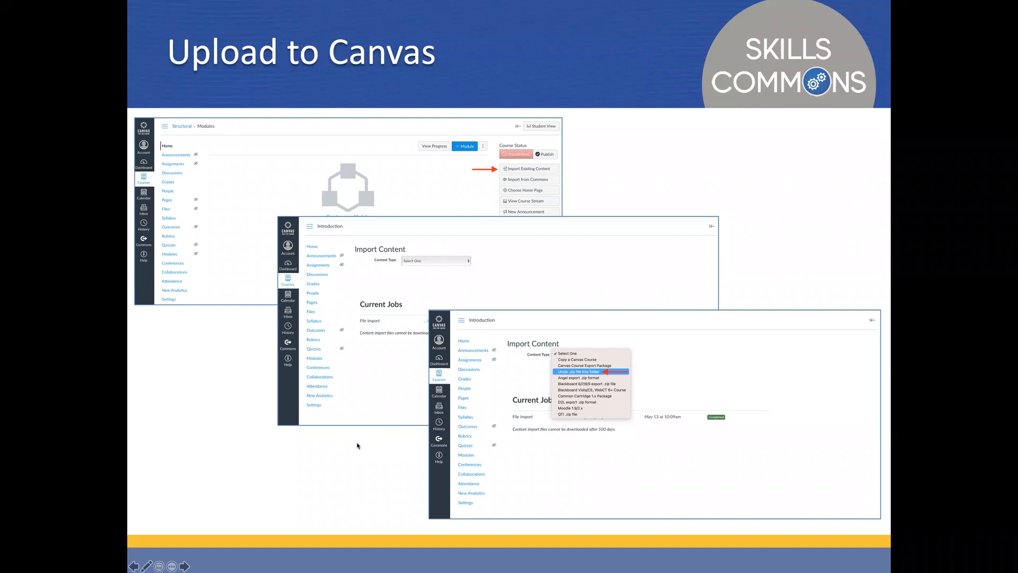
key("Escape")
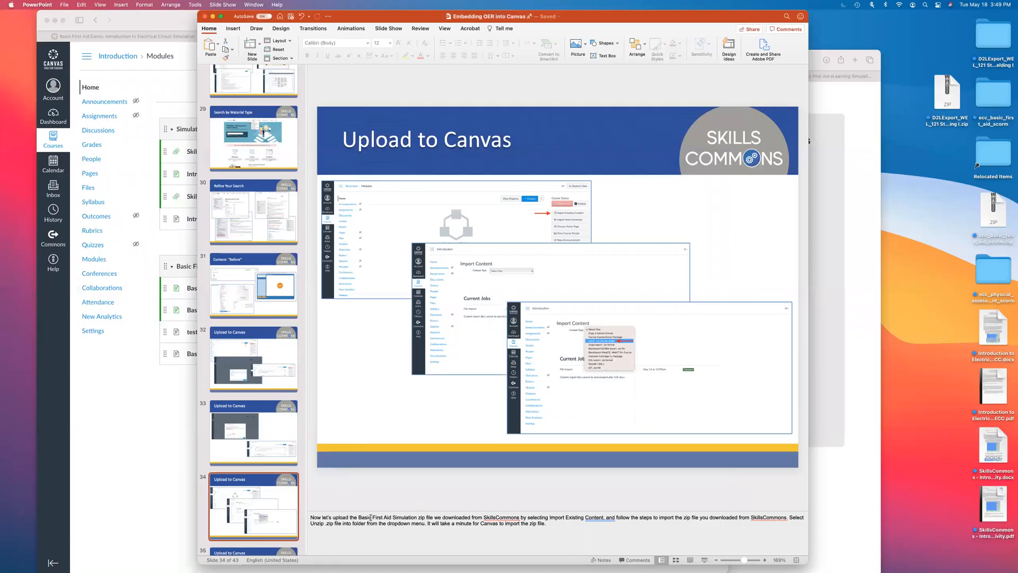
scroll(261, 504, "down", 3)
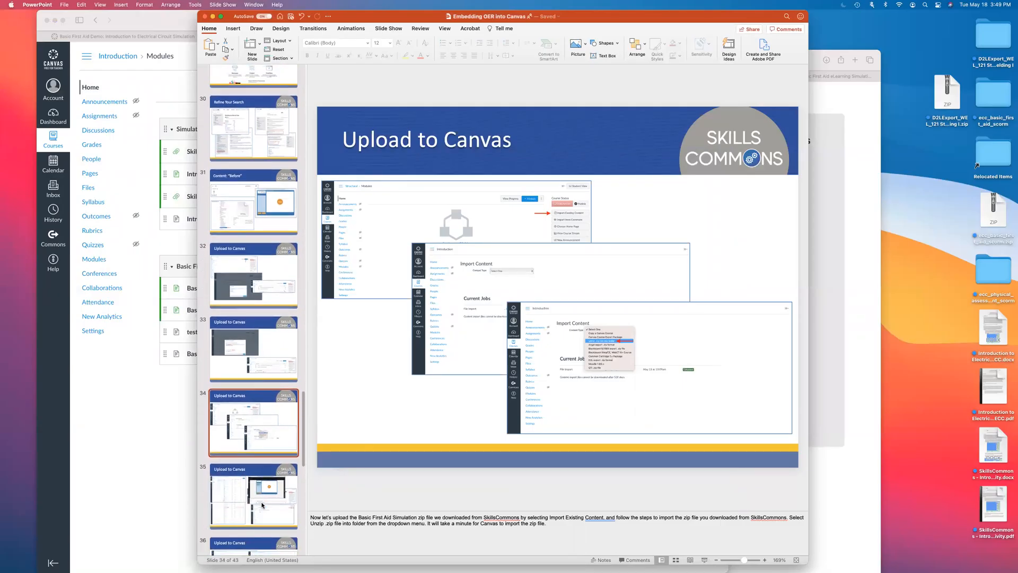
left_click(262, 505)
scroll(259, 493, "down", 4)
left_click(249, 460)
scroll(247, 457, "down", 3)
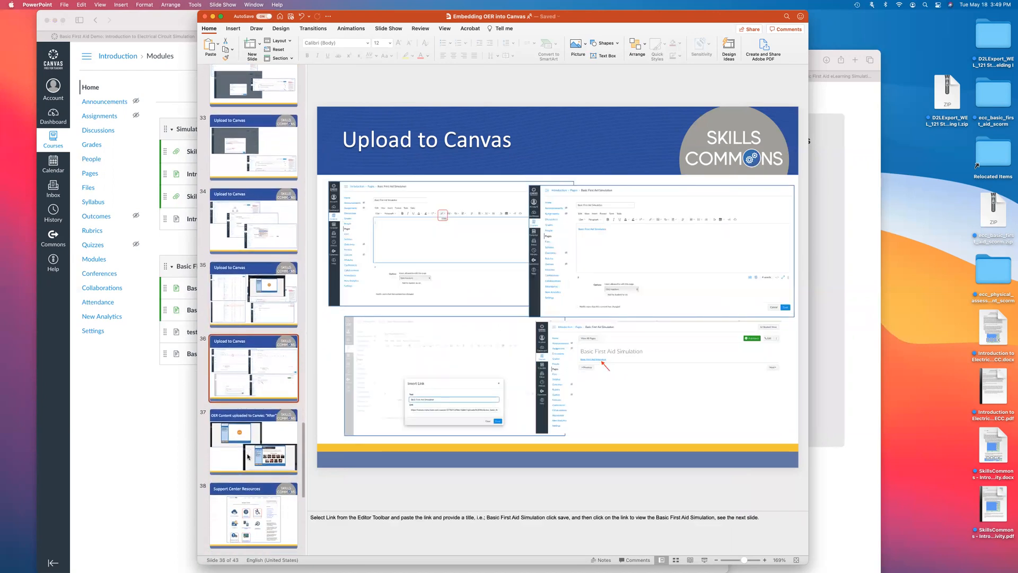
left_click(247, 454)
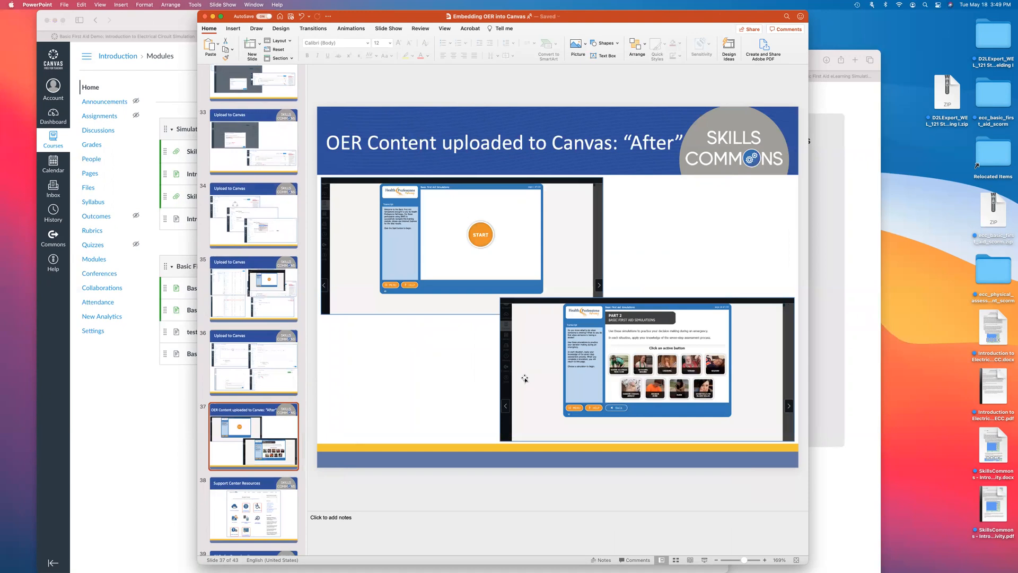
left_click(256, 498)
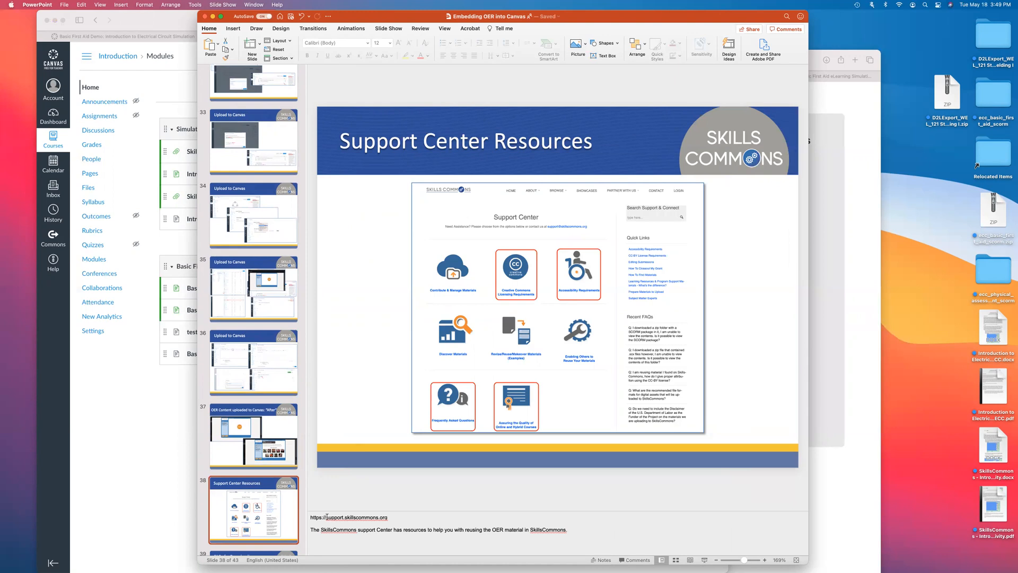
- Switch to the SkillsCommons website in Safari and open the Support Center from its home page
left_click(843, 298)
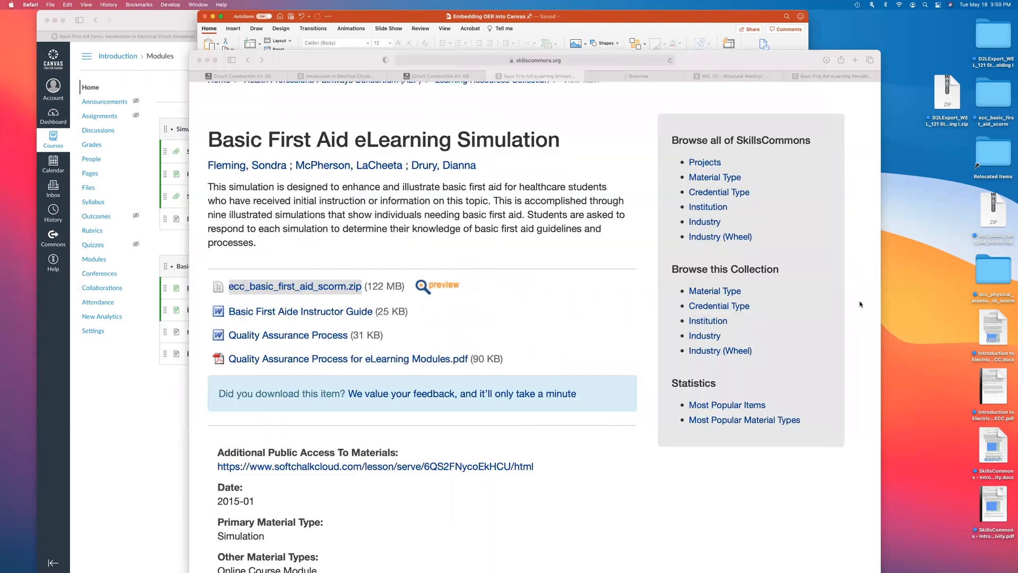
scroll(450, 106, "up", 3)
left_click(283, 107)
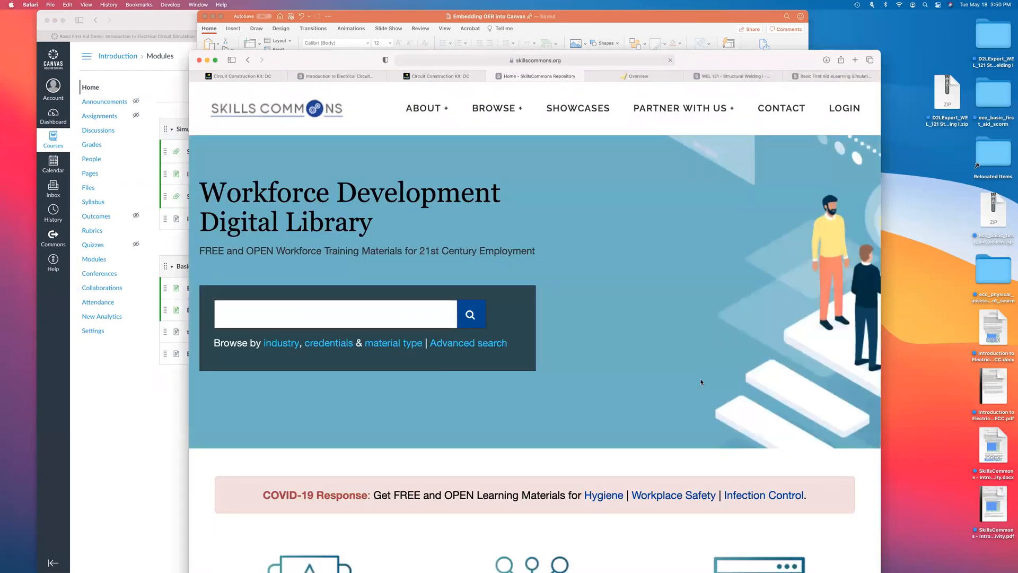
scroll(700, 381, "down", 8)
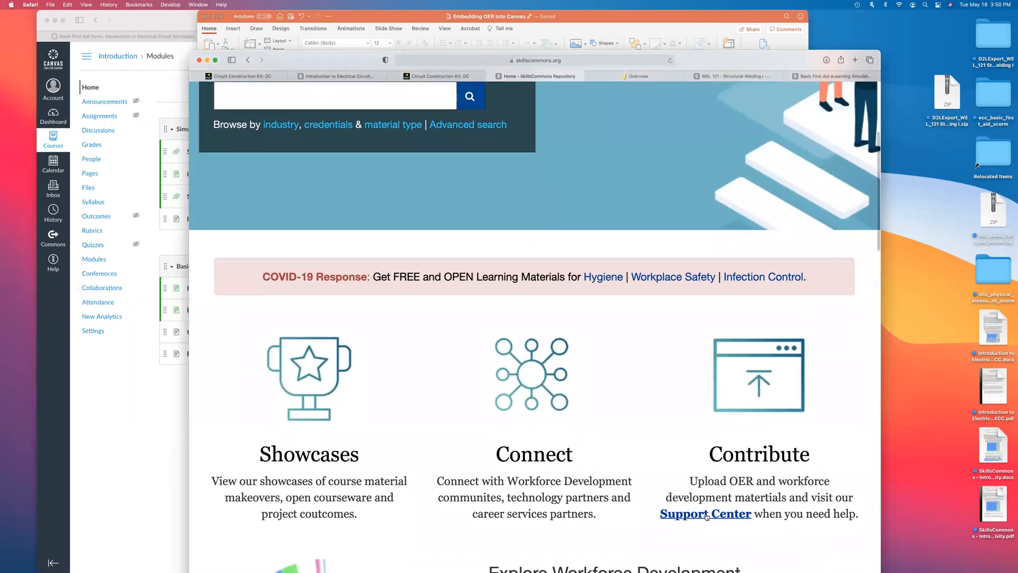
left_click(707, 514)
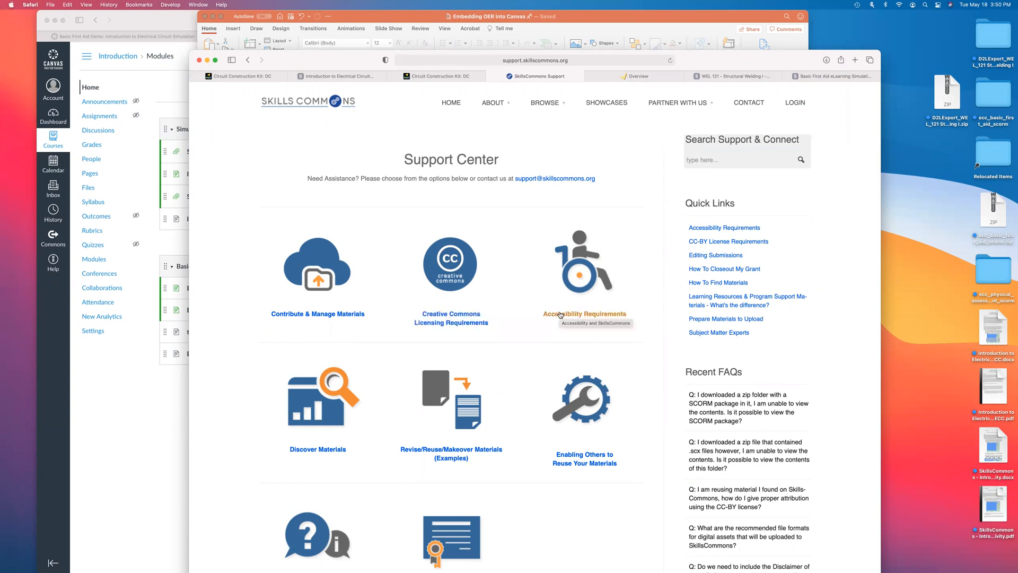
- Open the recent FAQ about viewing SCORM packages, then view the Downloading Material from SkillsCommons category and its web address
scroll(561, 315, "down", 5)
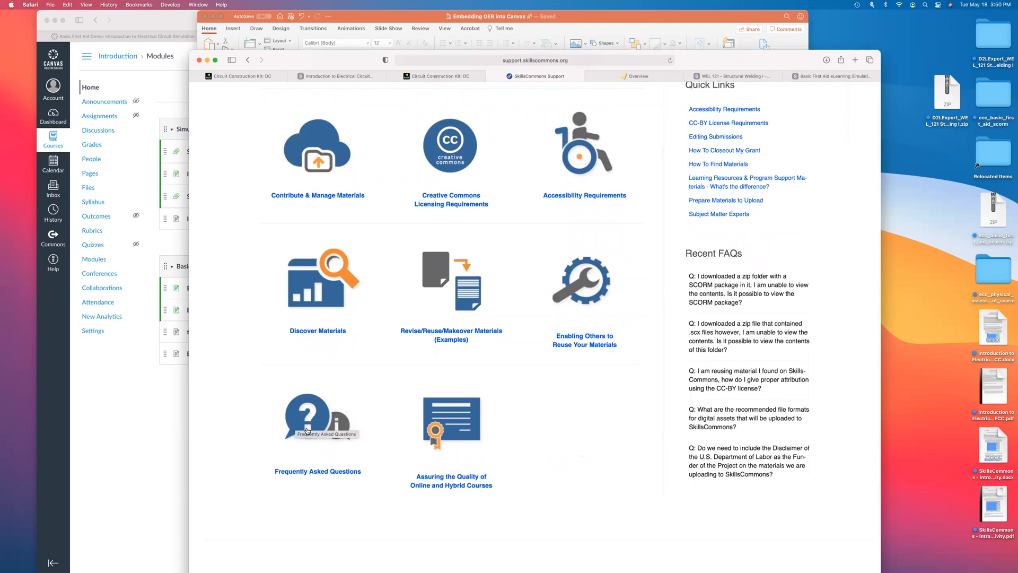
left_click(715, 281)
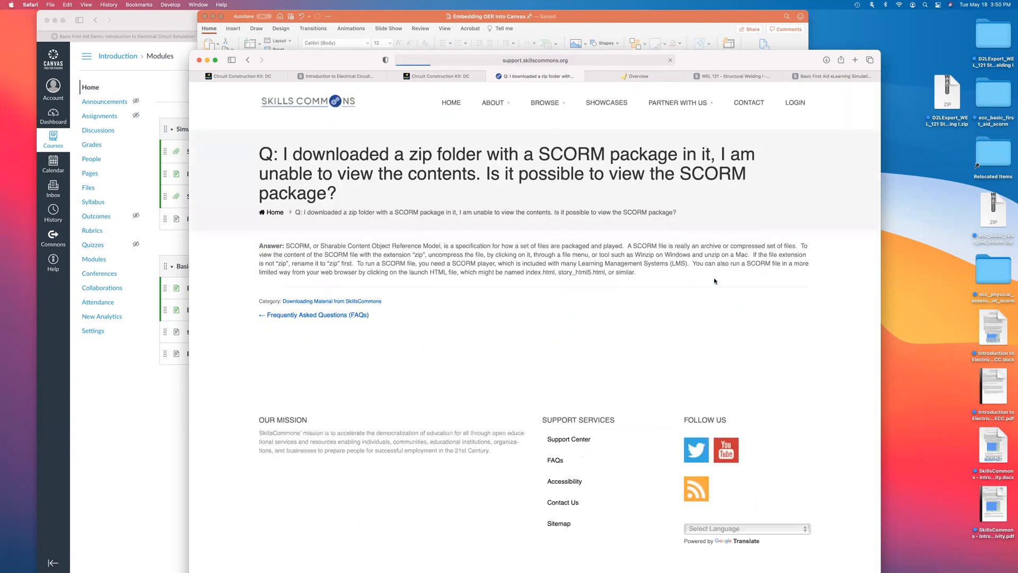
left_click(329, 301)
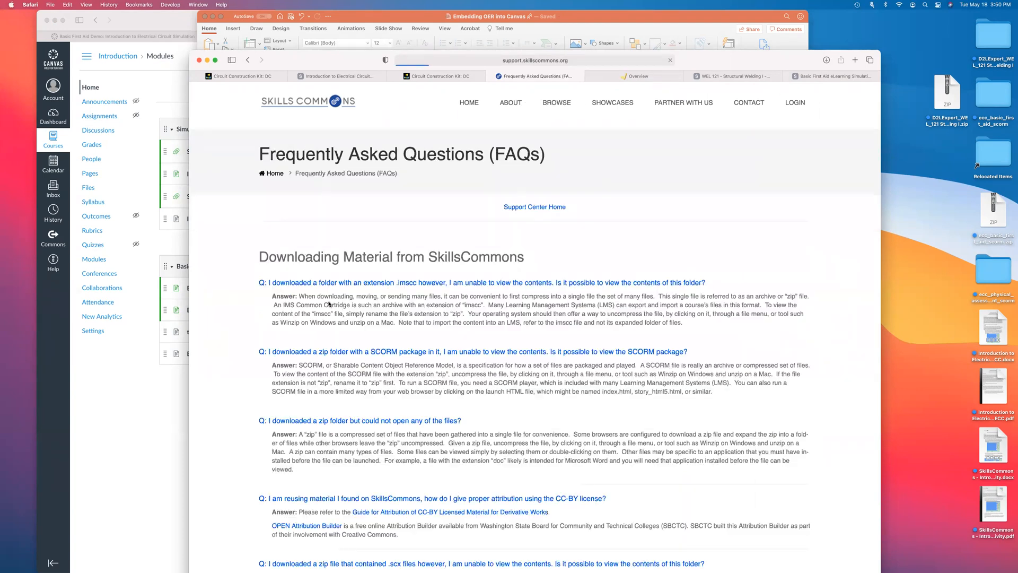
scroll(353, 342, "down", 3)
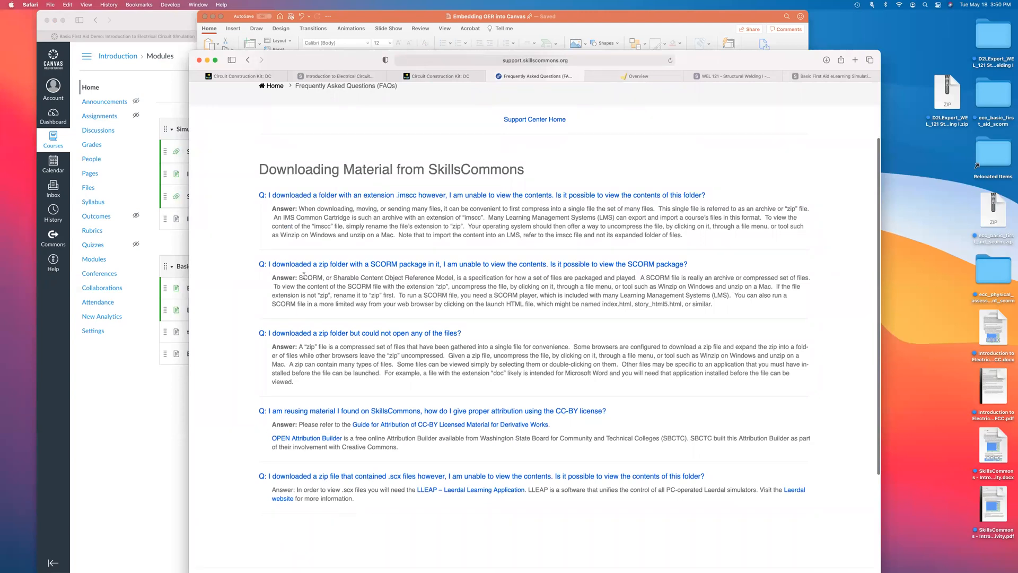
scroll(366, 174, "up", 2)
left_click(475, 59)
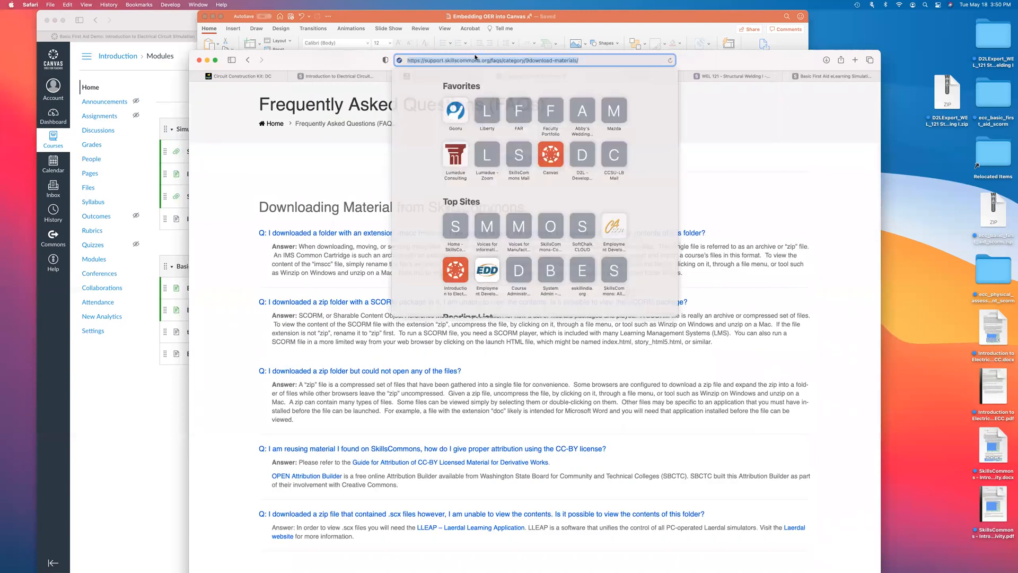
- Switch back to the PowerPoint presentation and show both FAQs for Downloading slides, including the download-materials URL in the notes
left_click(522, 19)
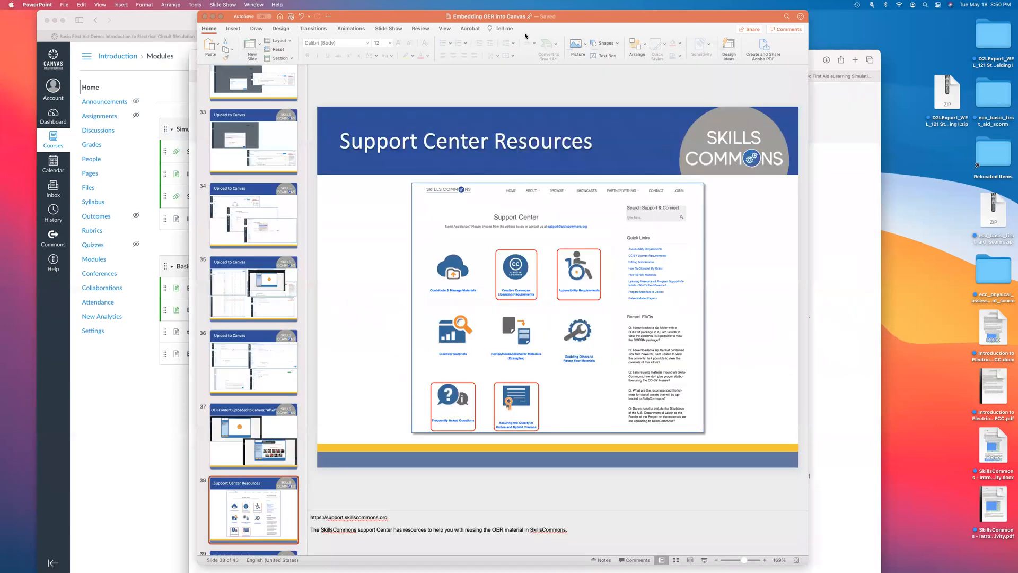
scroll(251, 513, "down", 3)
left_click(251, 512)
left_click(363, 518)
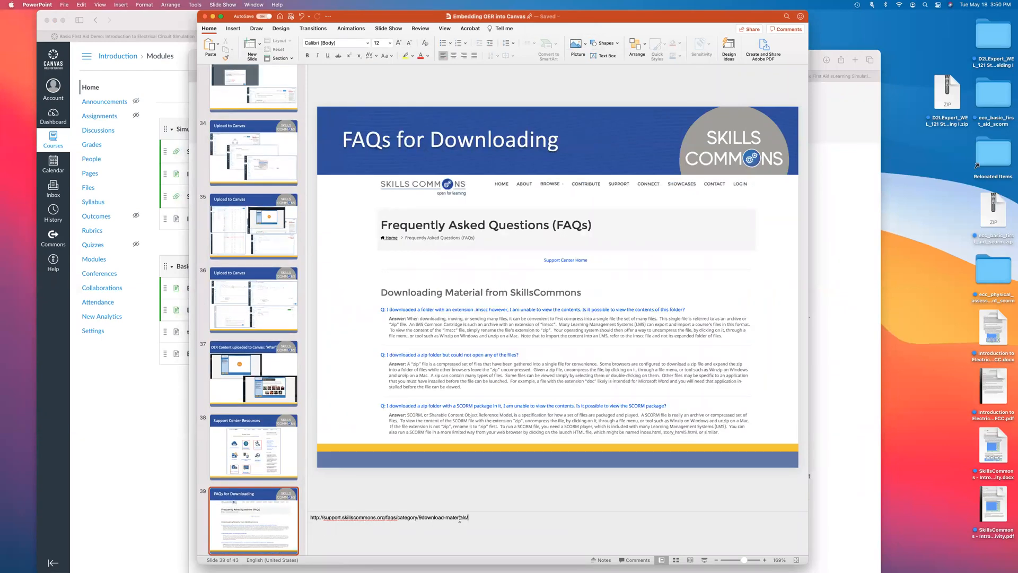
scroll(235, 527, "down", 10)
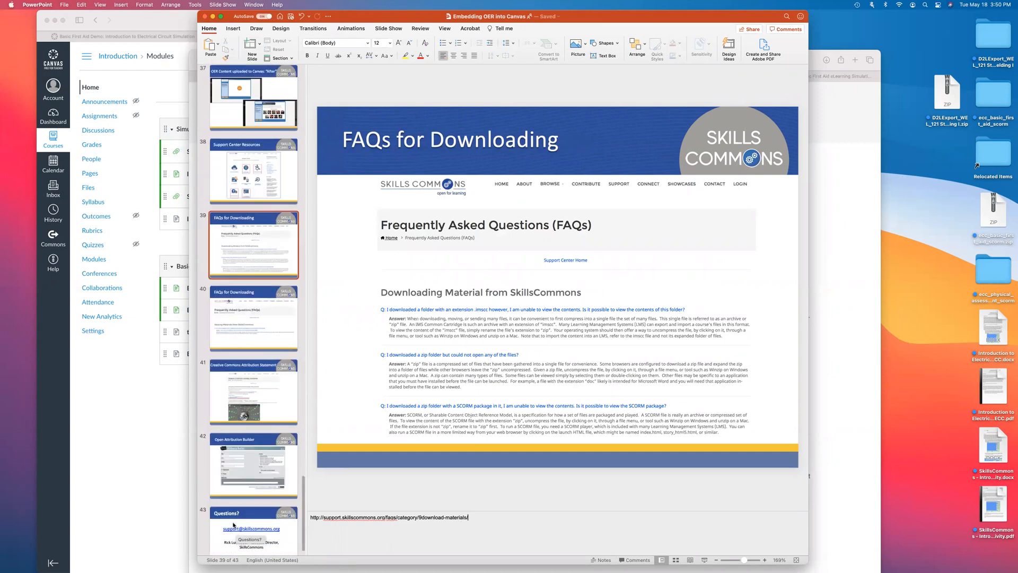
left_click(249, 320)
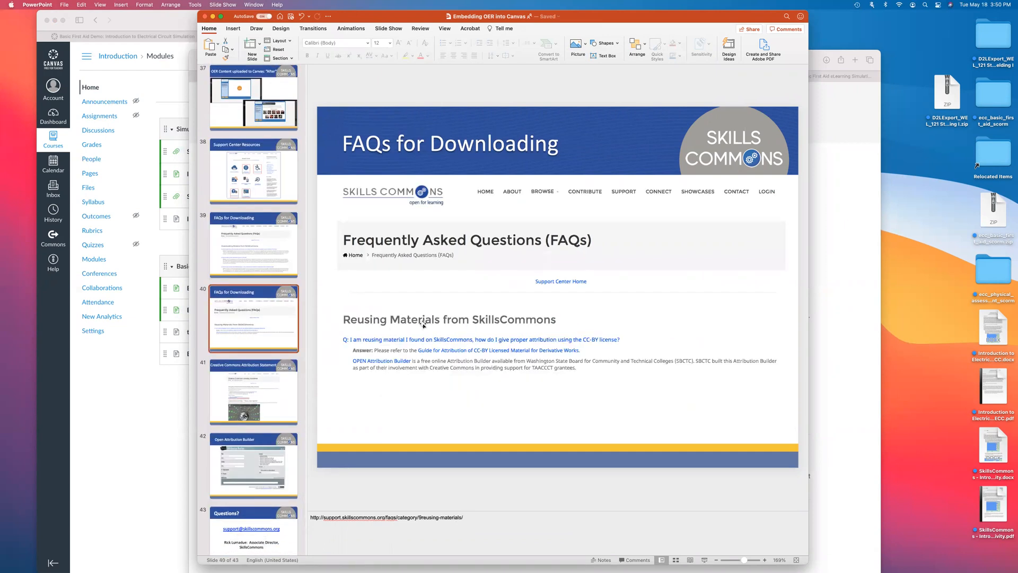